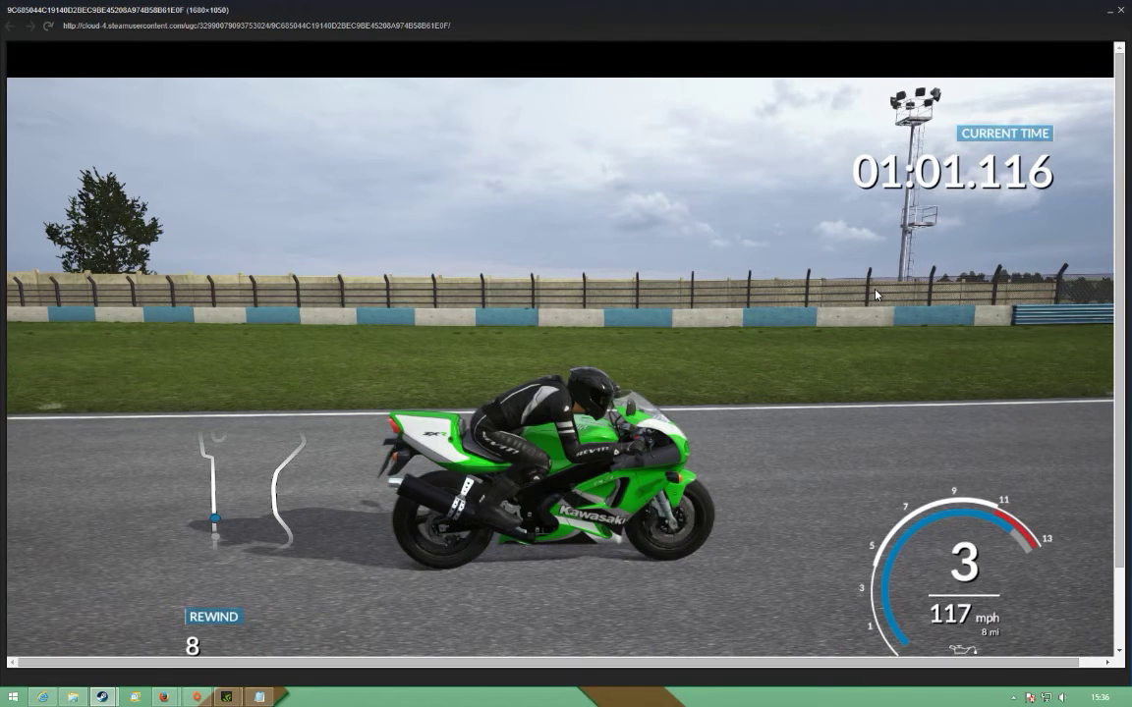
- Shrink and rearrange the two Steam screenshot windows to view the green and black bikes
scroll(758, 354, down, 2)
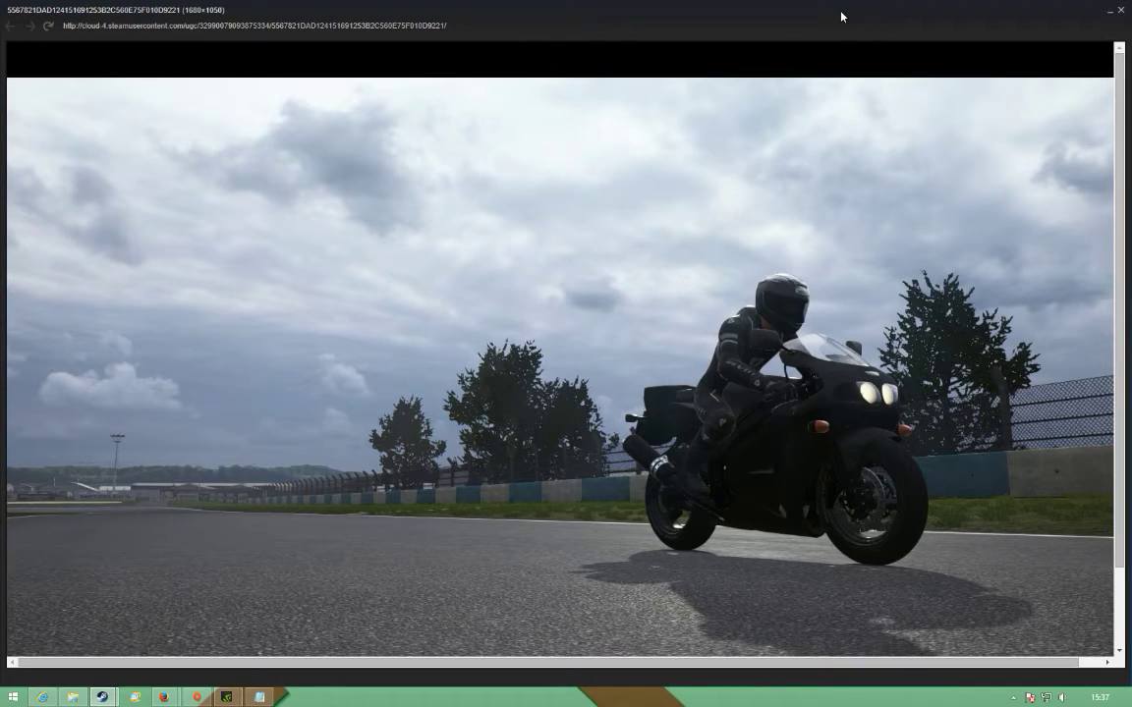
drag(840, 16, 731, 6)
drag(904, 6, 746, 62)
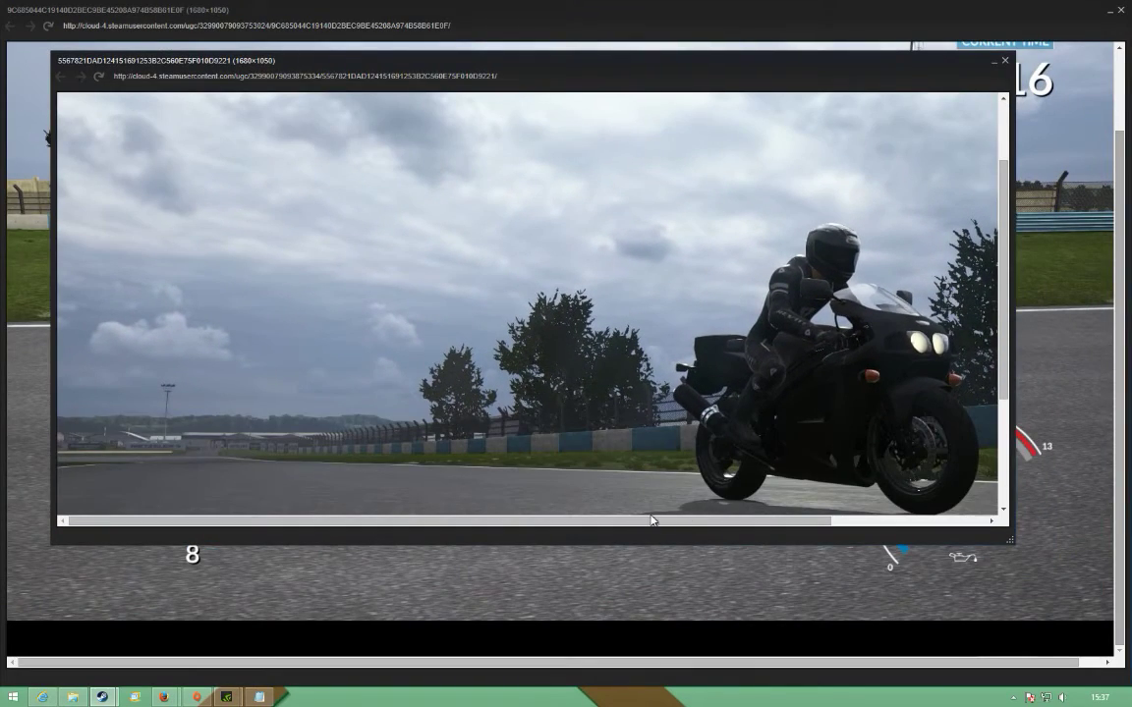
drag(912, 69, 1086, 65)
click(890, 45)
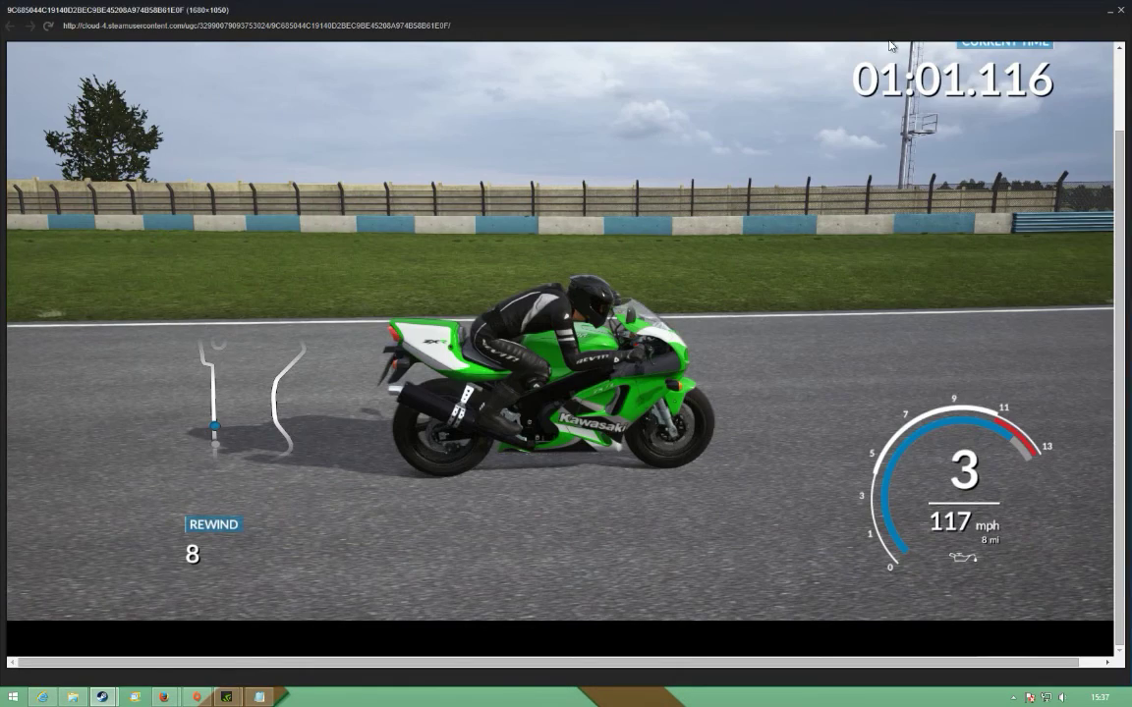
key(alt+Tab)
- Enlarge the black-bike screenshot full screen to compare, then close it
double_click(796, 52)
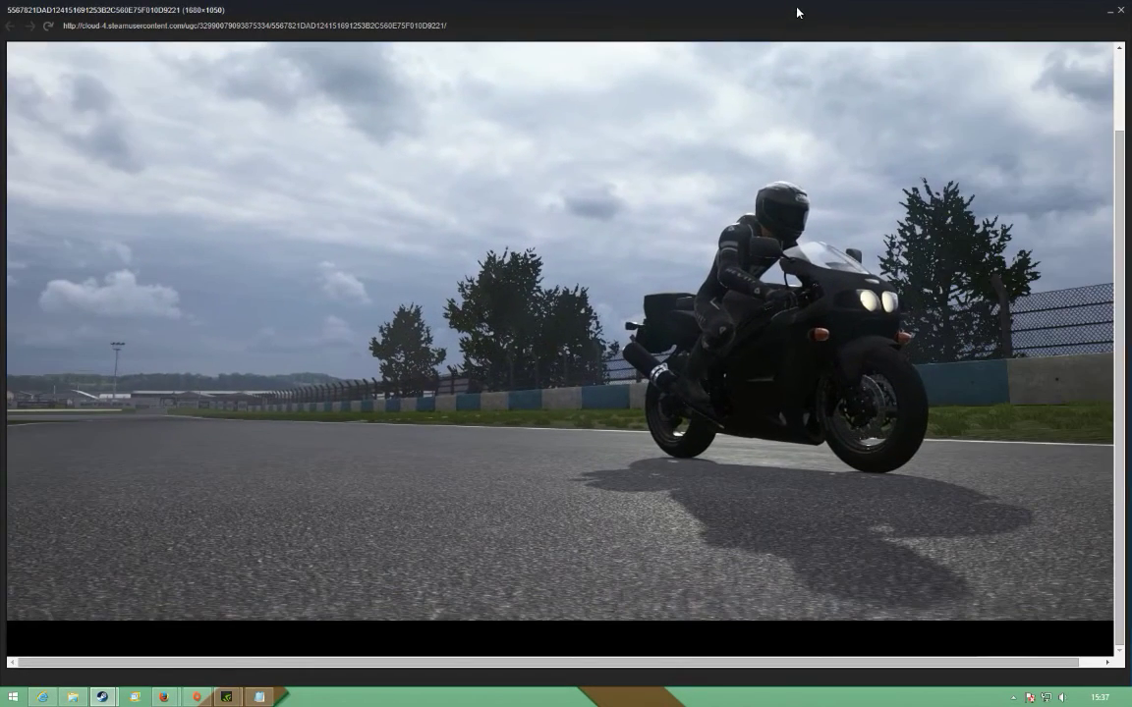
double_click(1003, 15)
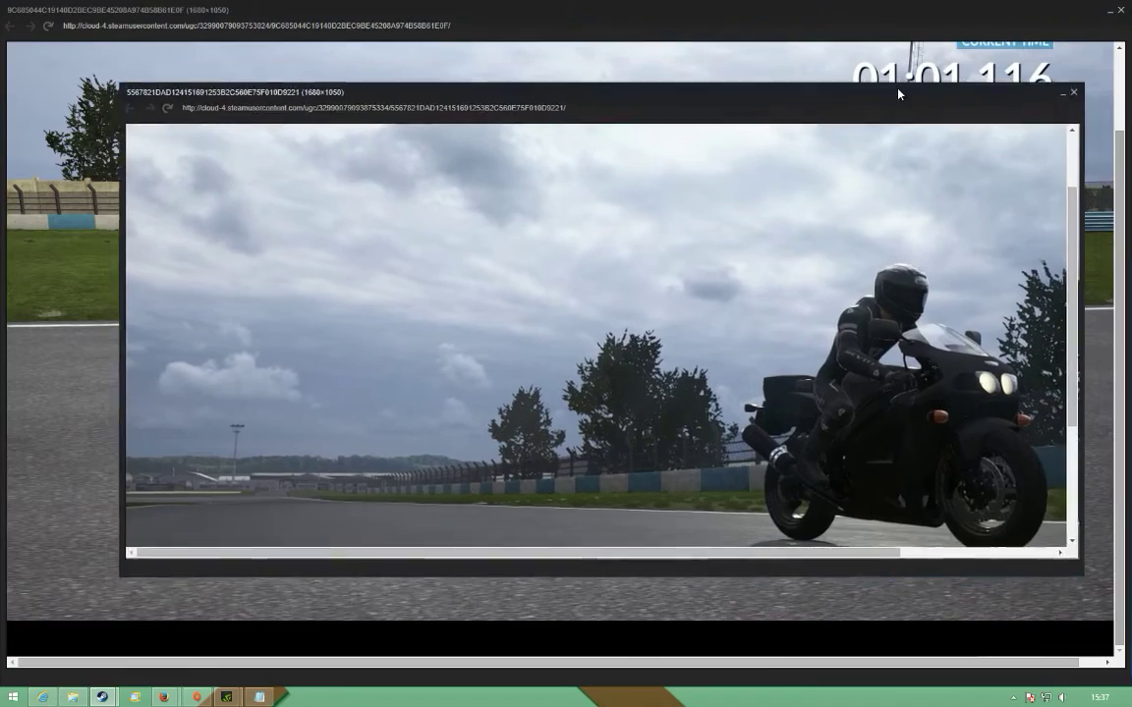
click(1028, 115)
- Close the green-bike screenshot window
double_click(987, 19)
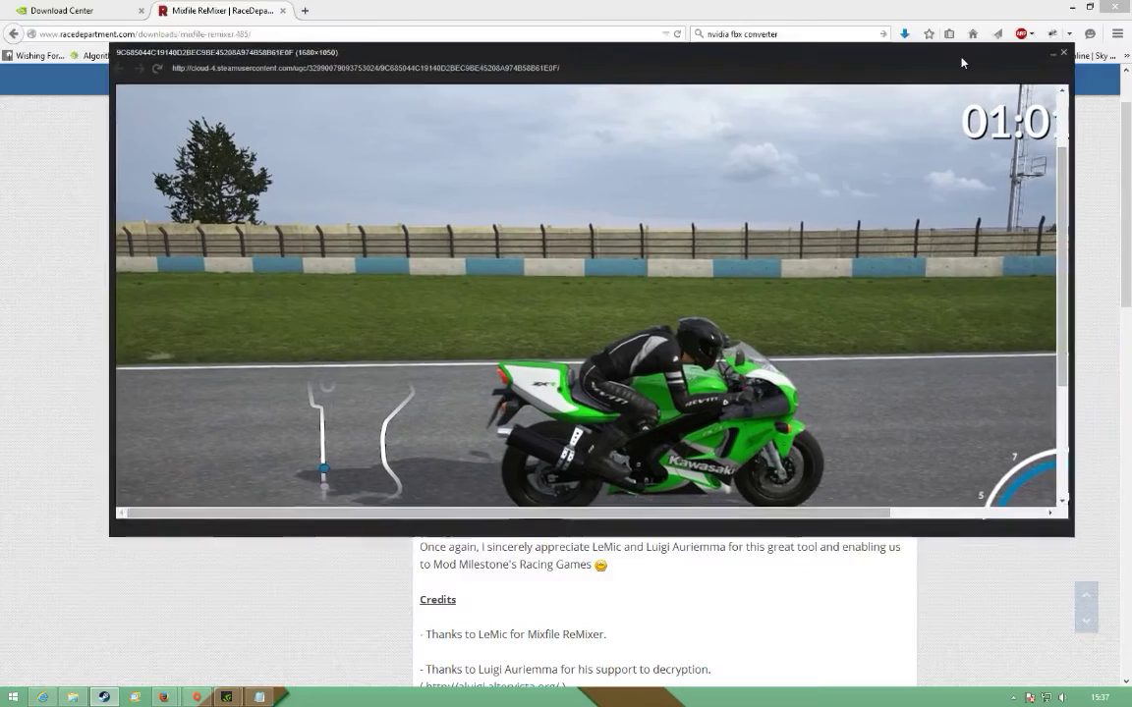
scroll(939, 144, down, 3)
click(911, 141)
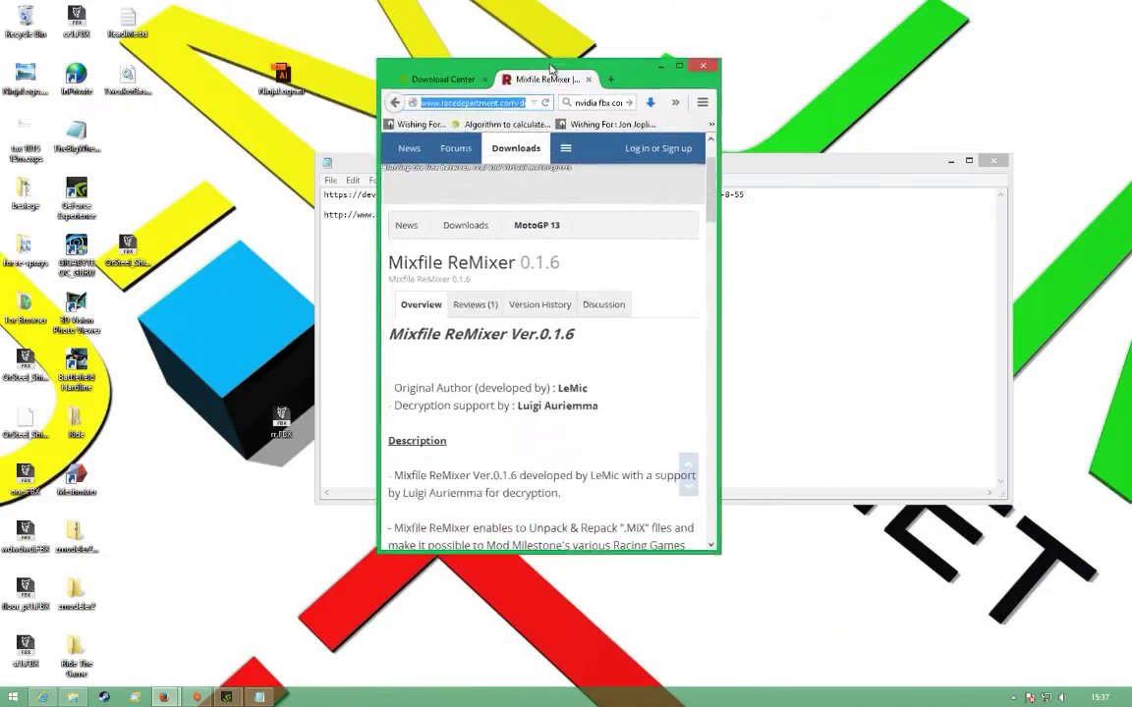
- Download the Mixfile ReMixer 0.1.6 zip from the RaceDepartment page
click(477, 35)
click(69, 11)
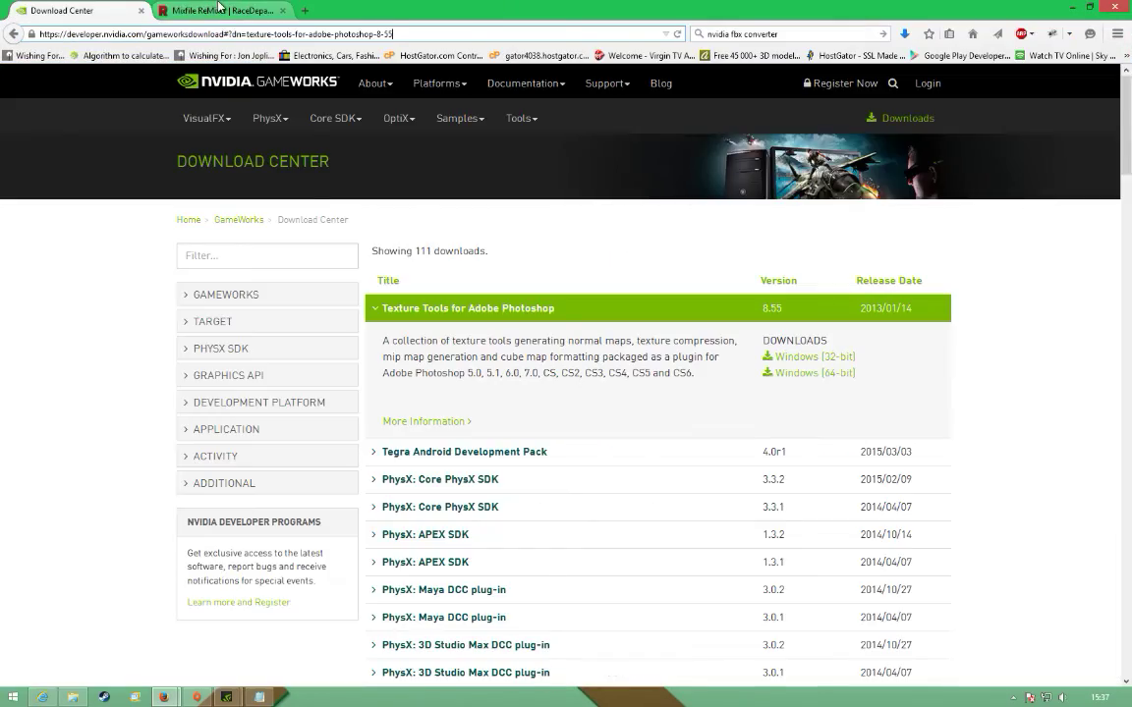
click(216, 11)
click(88, 13)
click(182, 11)
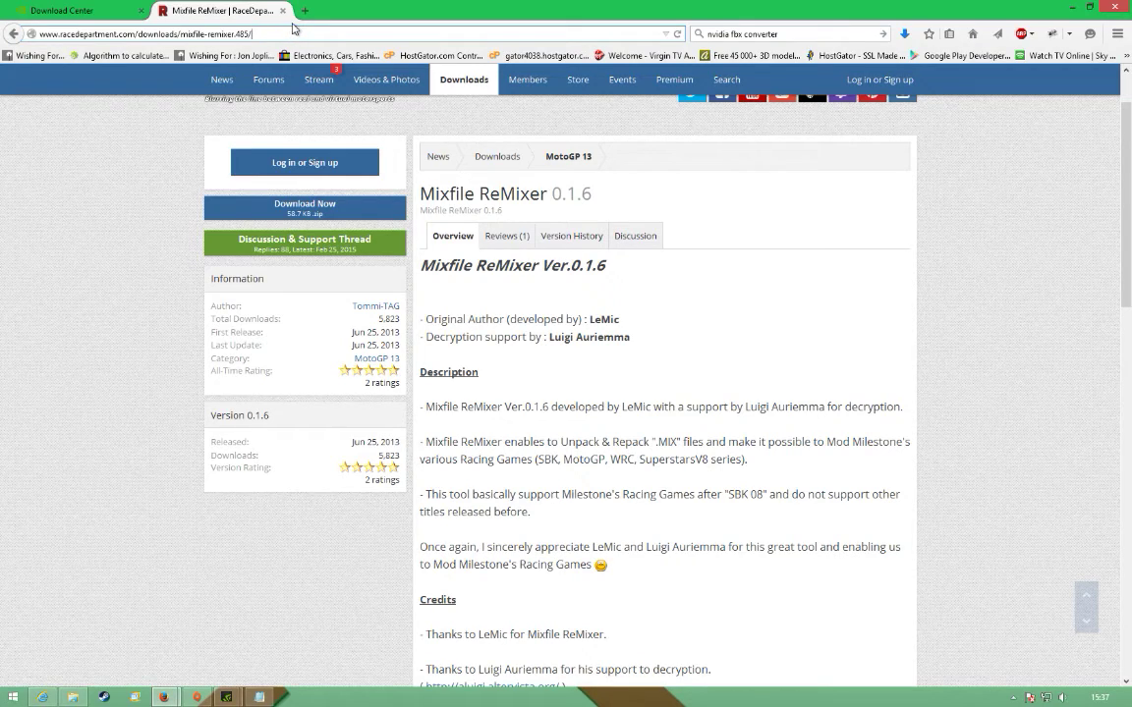
click(65, 10)
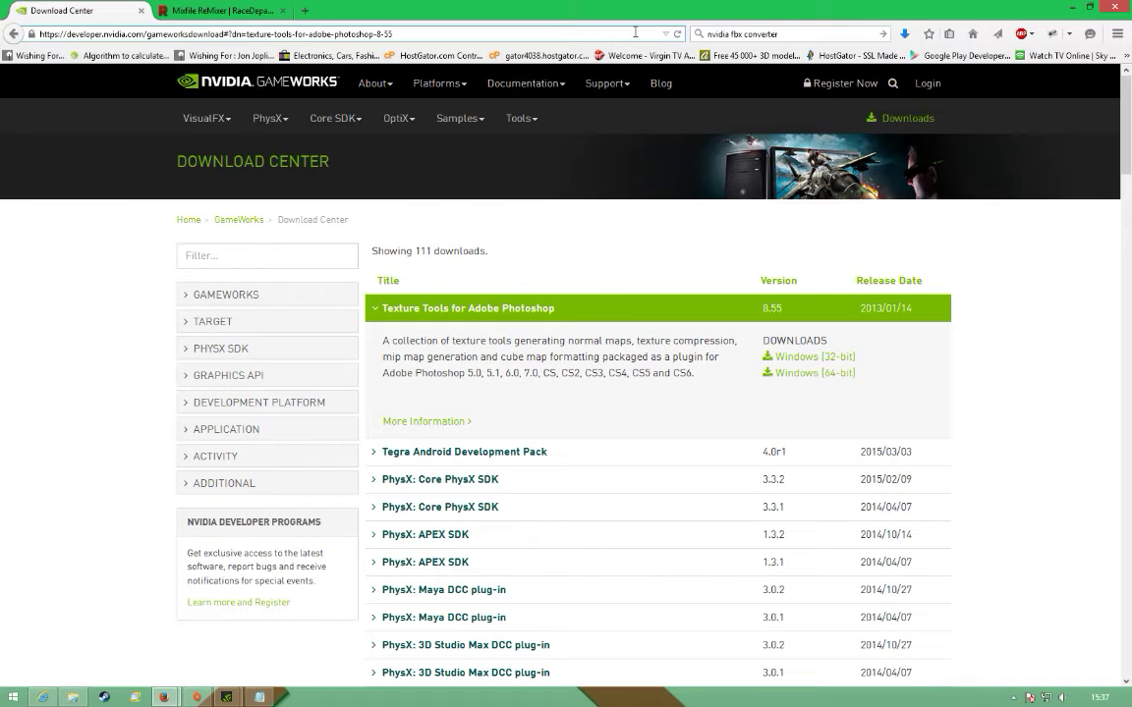
double_click(504, 17)
double_click(504, 17)
click(216, 10)
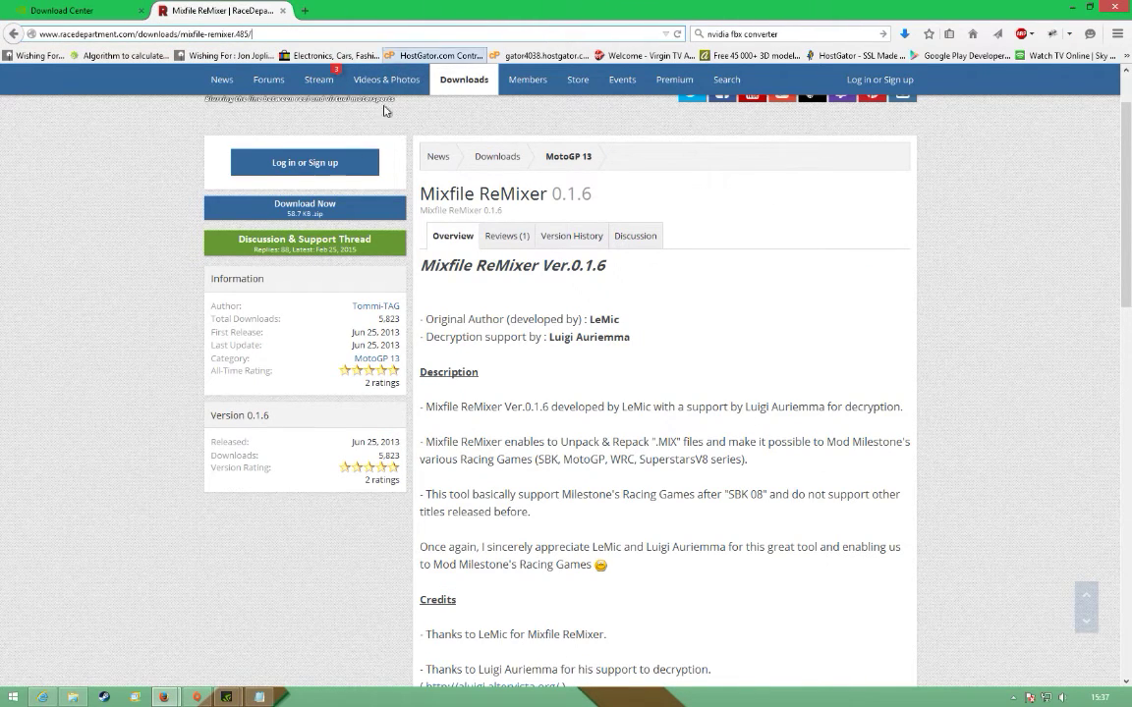
click(295, 206)
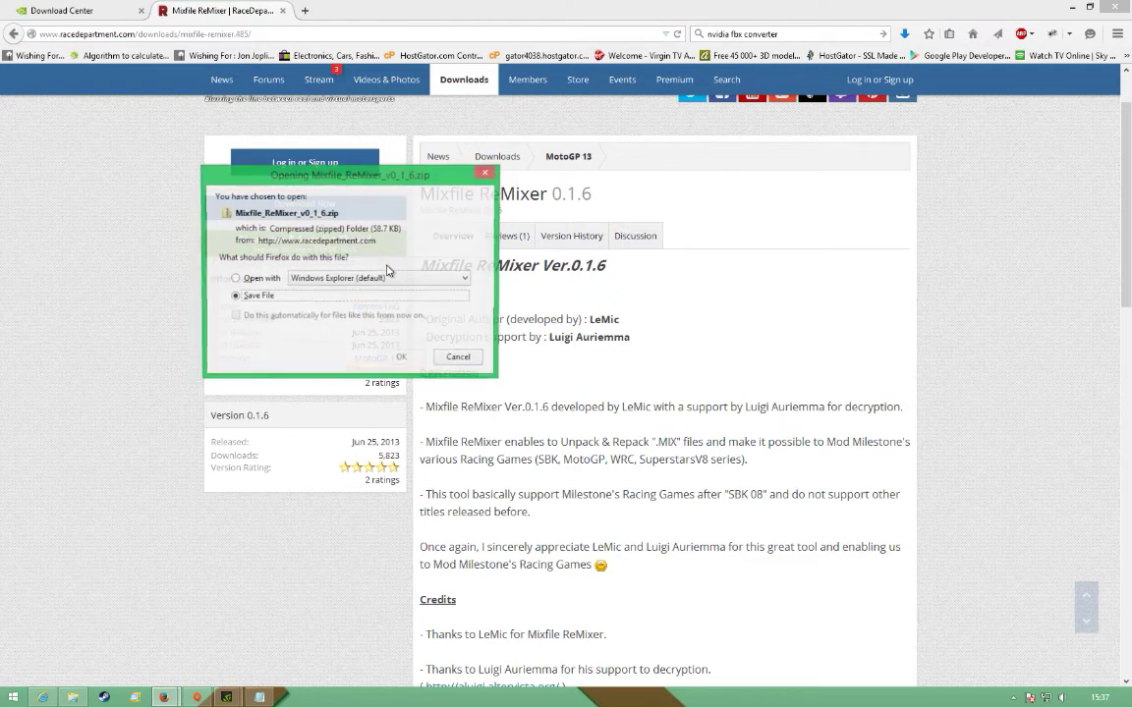
click(420, 360)
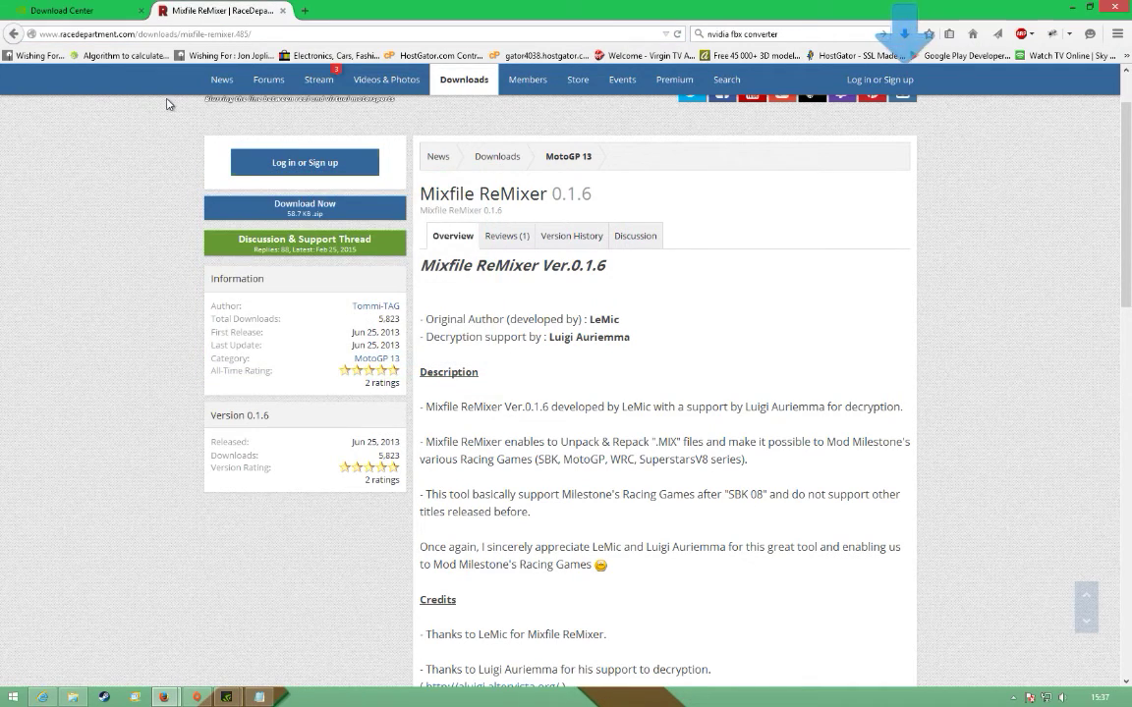
- Save the Windows (64-bit) NVIDIA Texture Tools plugin and un-maximize Firefox
click(61, 9)
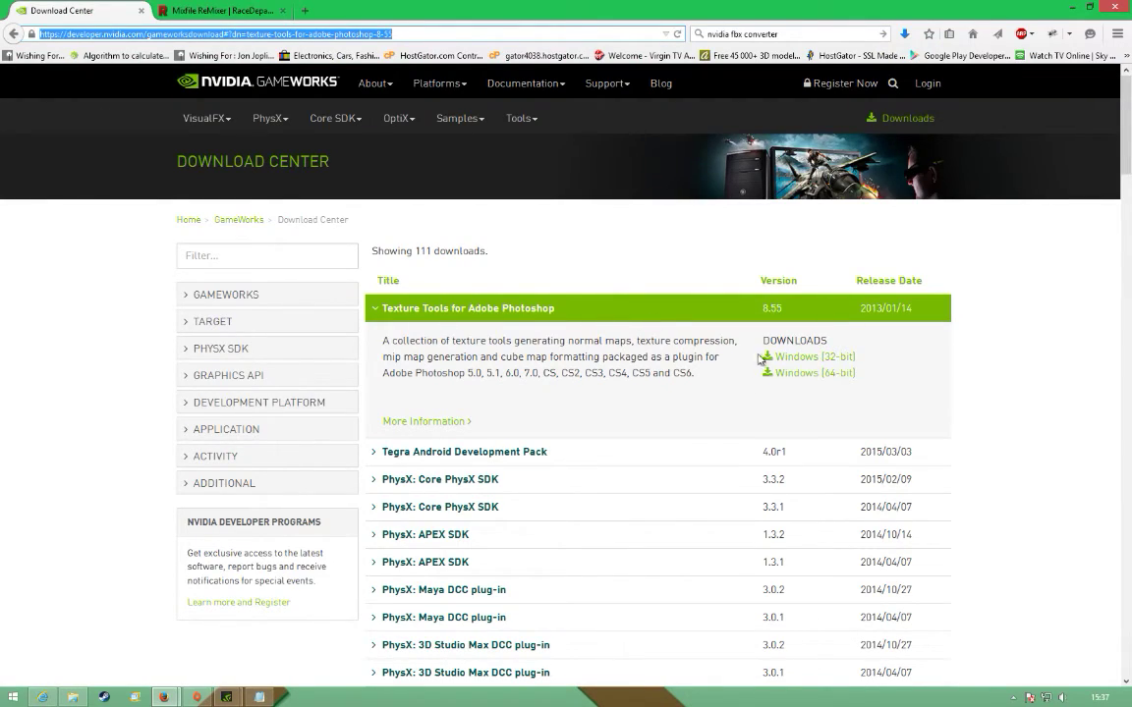
click(843, 374)
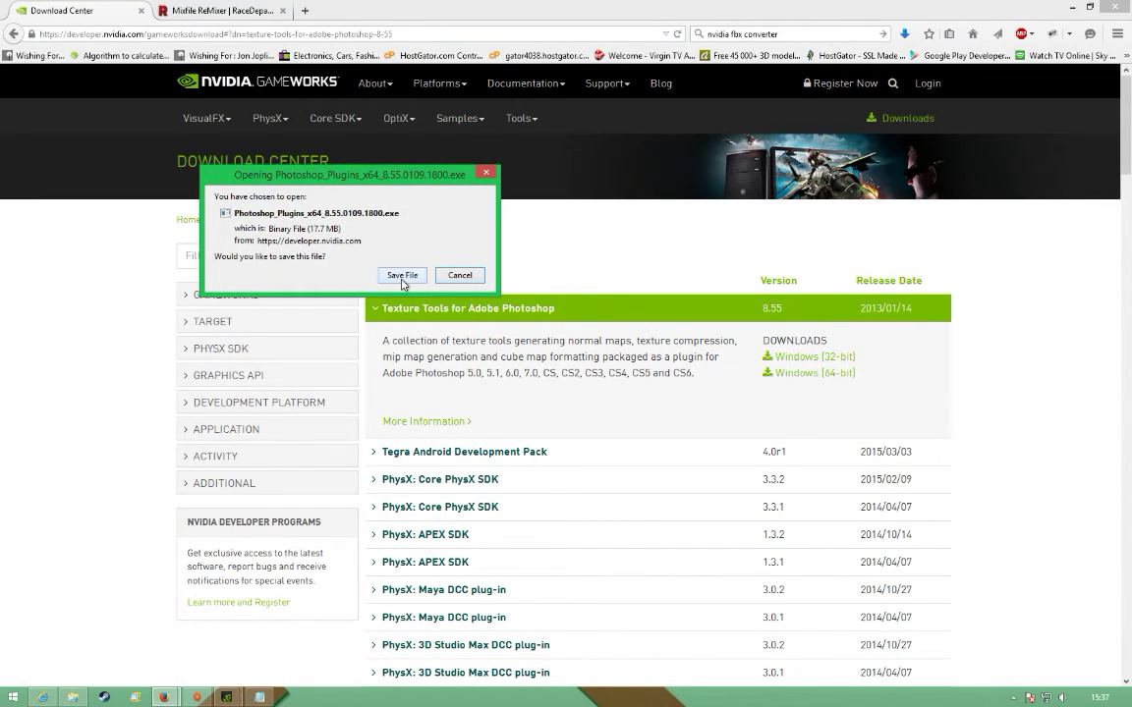
click(402, 275)
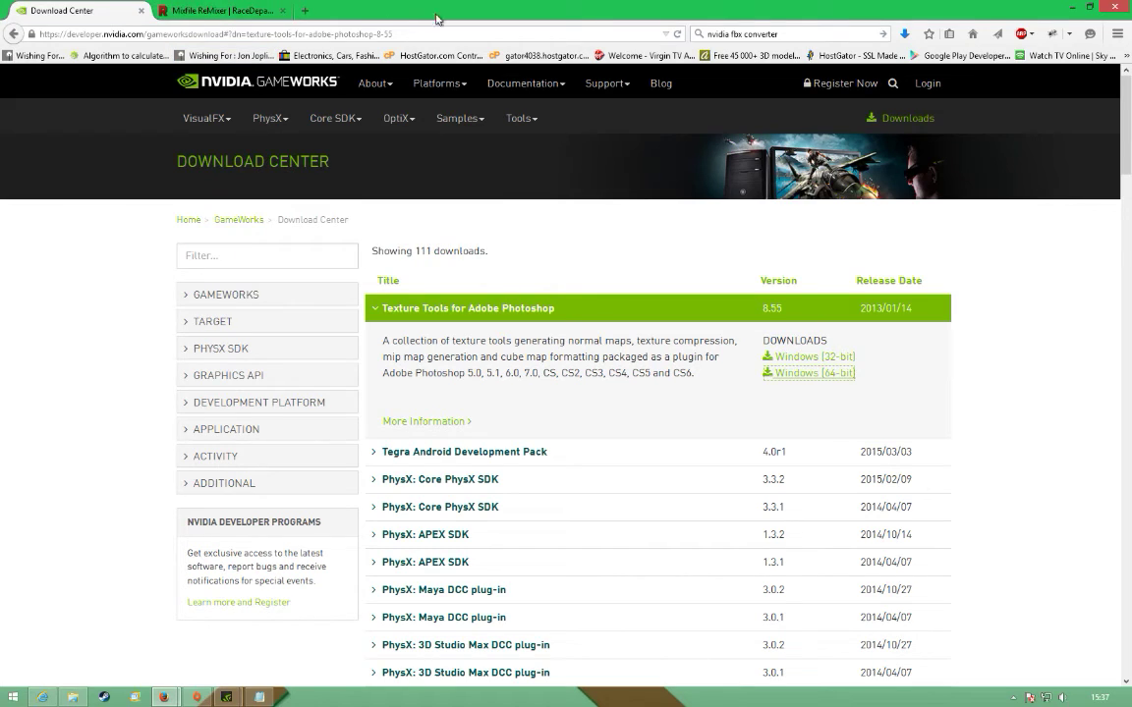
click(216, 10)
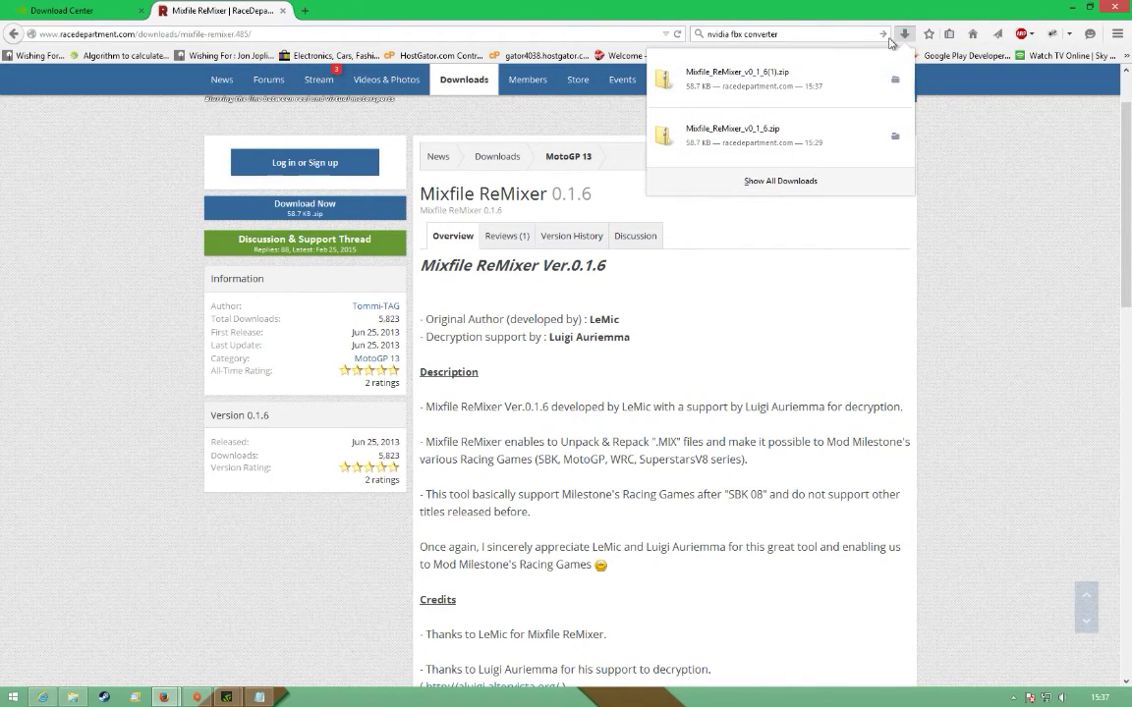
drag(824, 10, 854, 54)
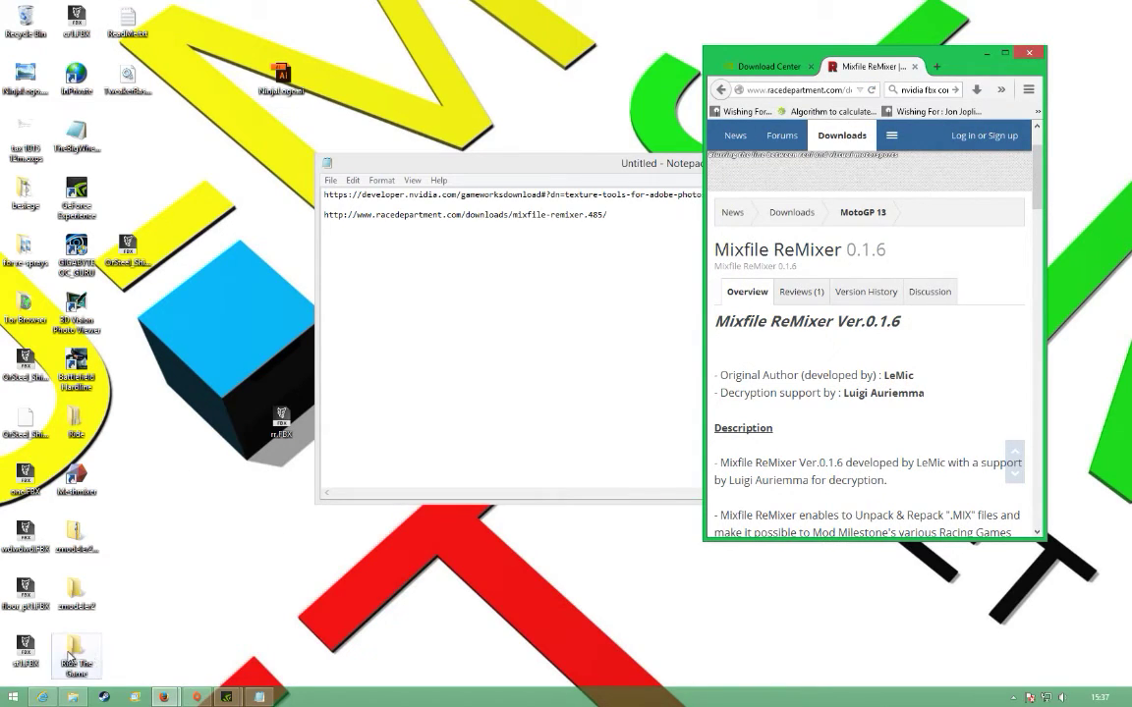
- Drag the Mixfile ReMixer zip from Firefox's downloads into the Ride The Game folder
click(164, 633)
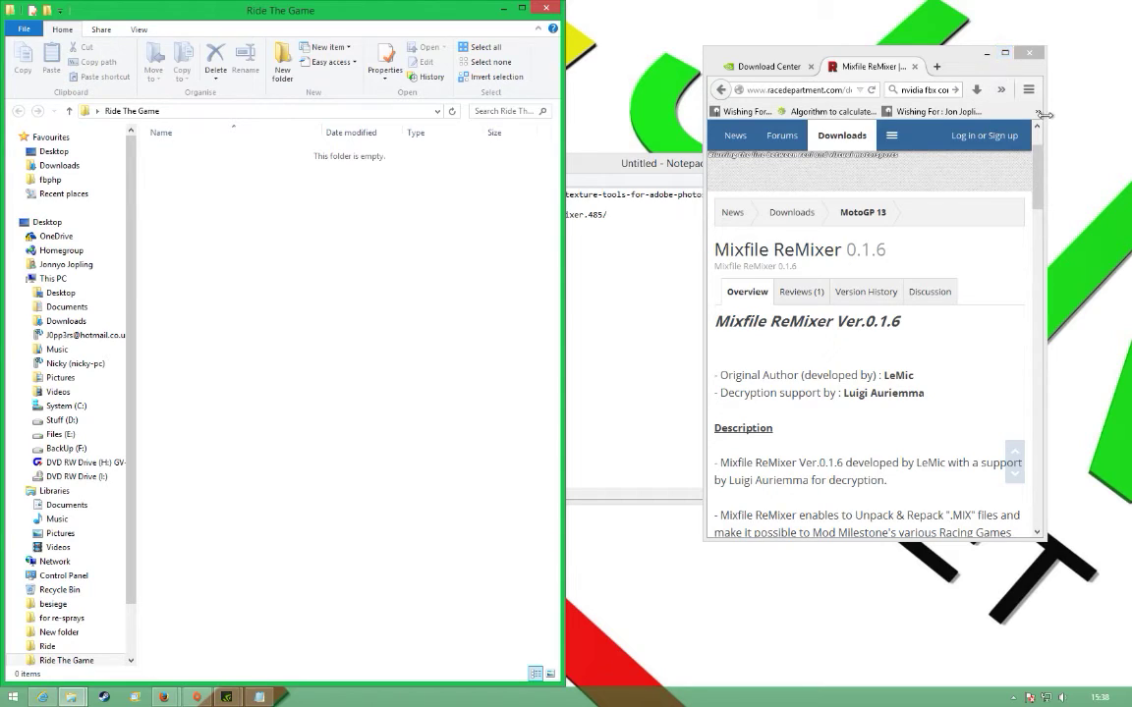
double_click(900, 54)
drag(846, 47, 702, 51)
click(860, 93)
drag(715, 141, 321, 323)
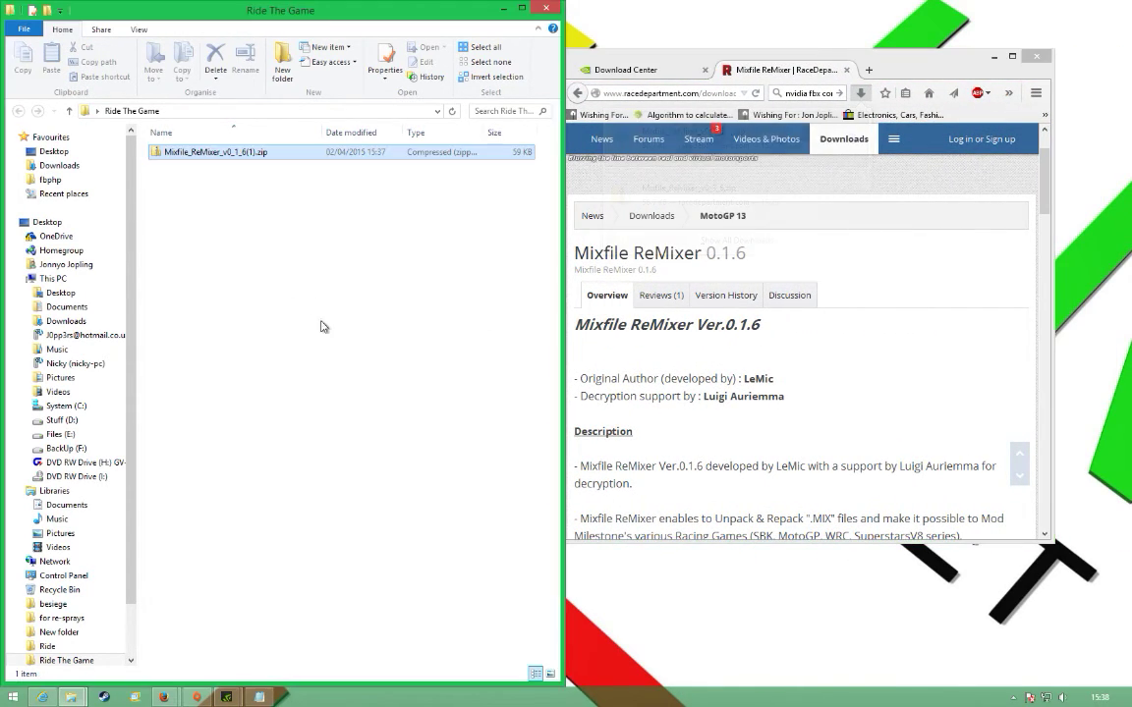
- Extract All the zip into its own Mixfile_ReMixer_v0_1_6(1) folder
right_click(208, 154)
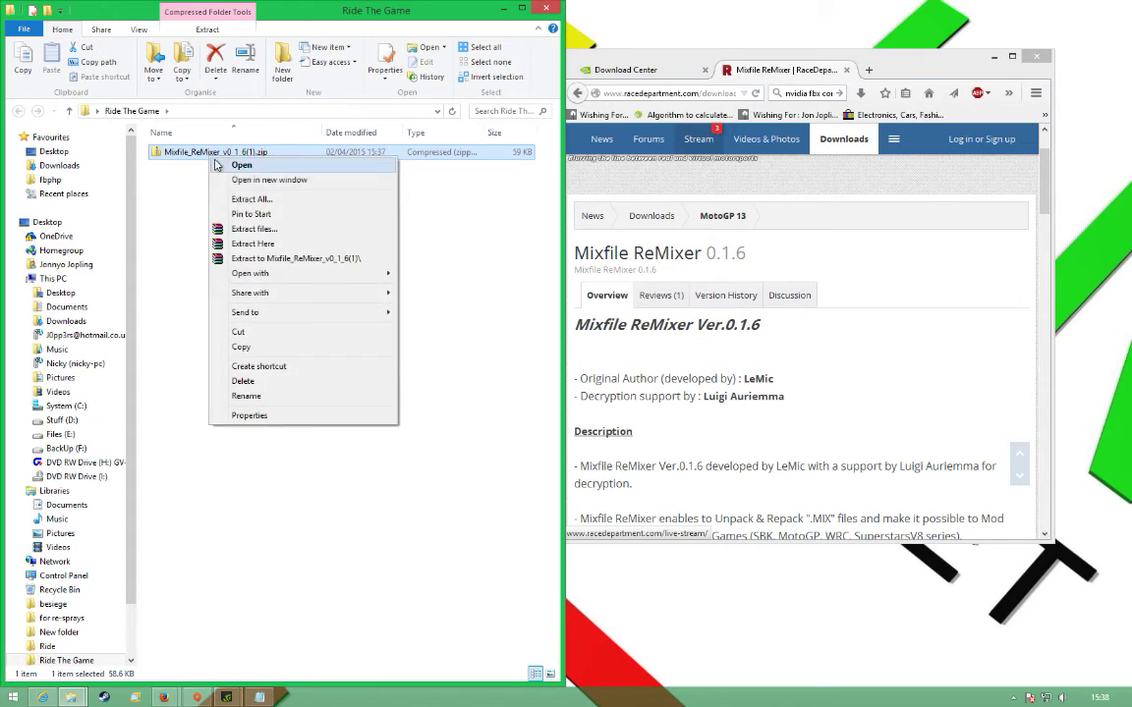
click(291, 202)
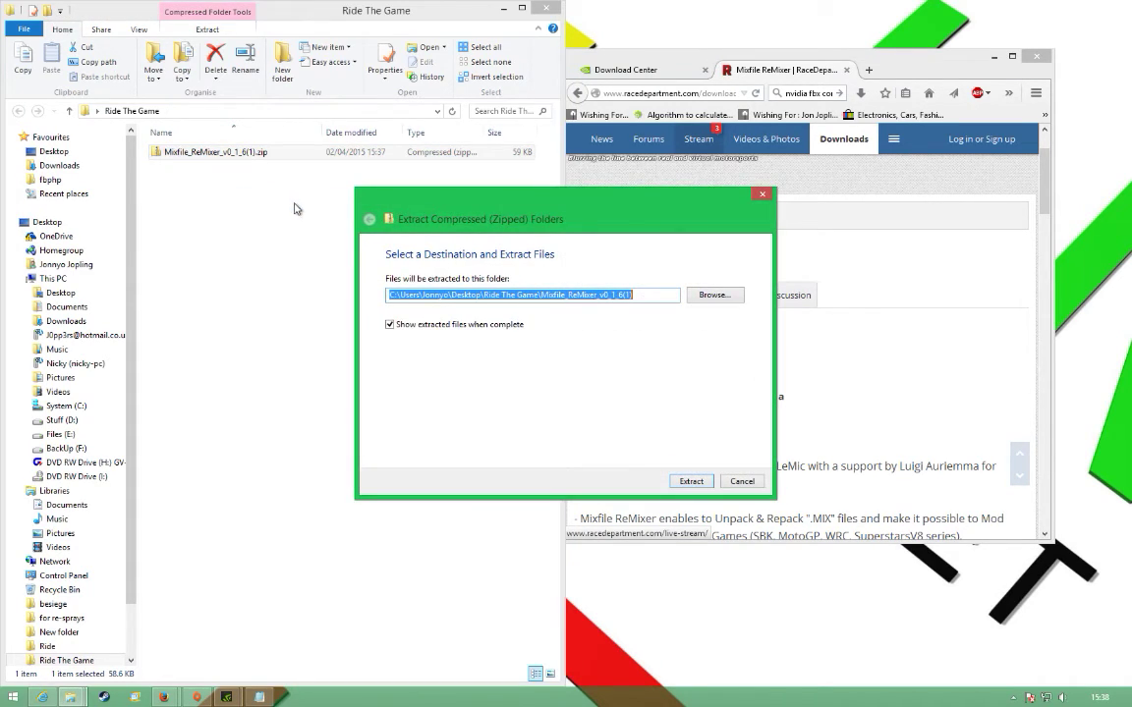
click(692, 481)
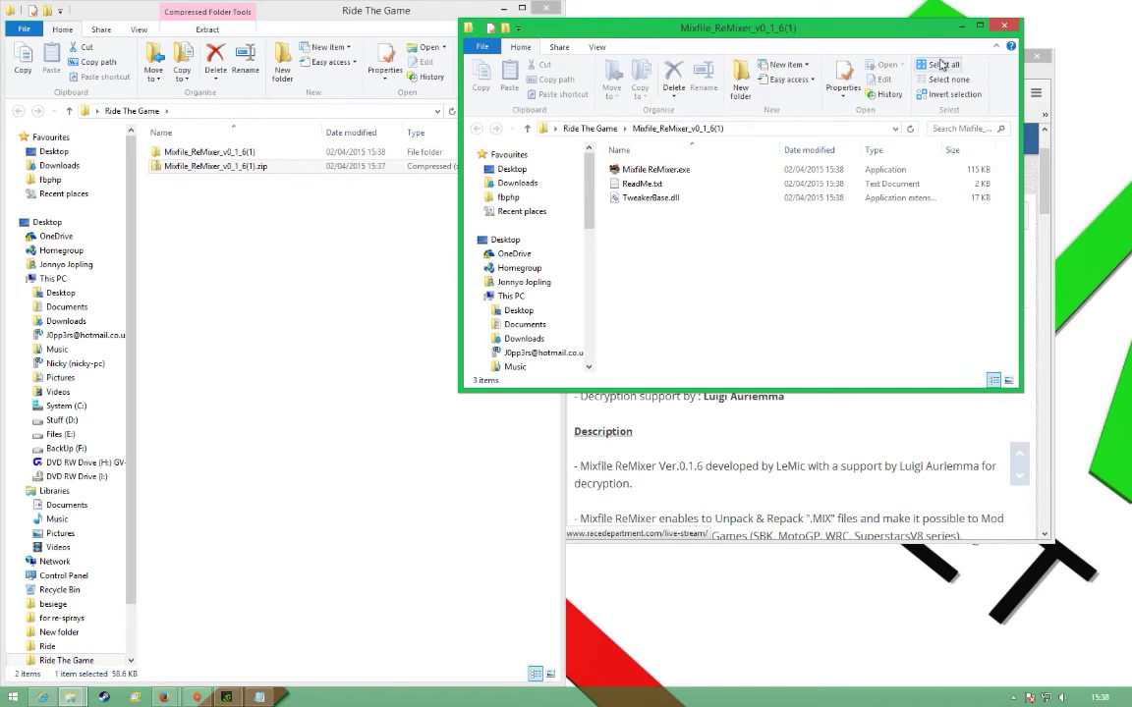
click(961, 26)
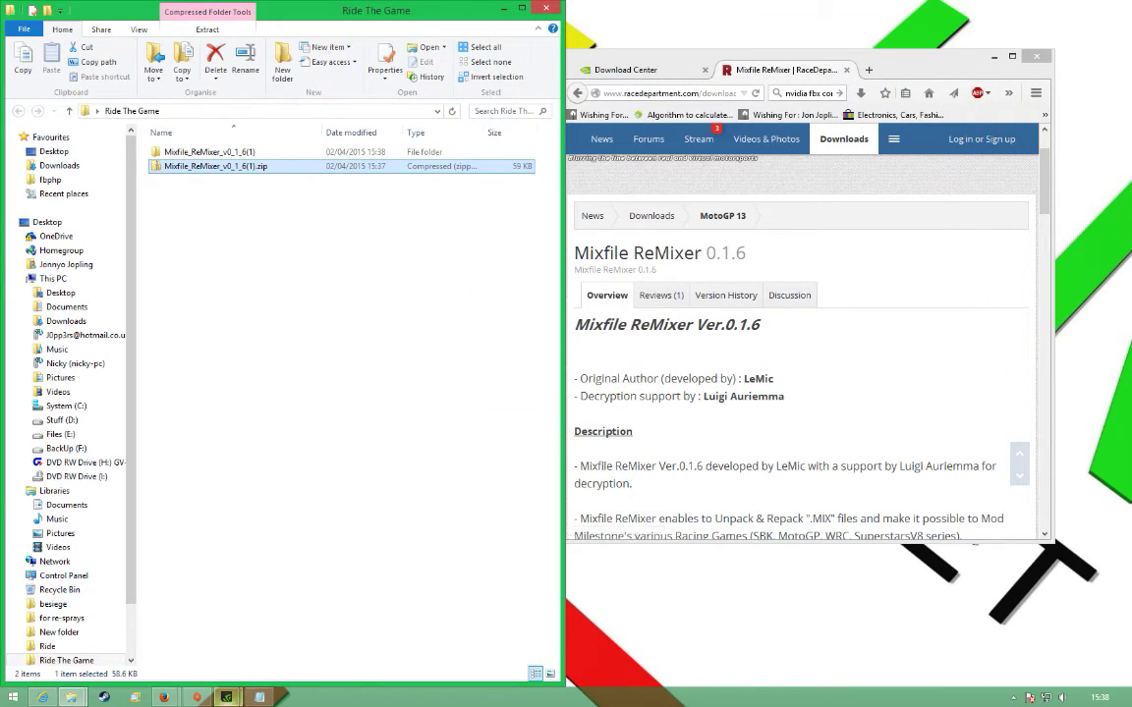
- Open RIDE: Game's Properties, Local Files, and Browse Local Files from the Steam library
click(106, 697)
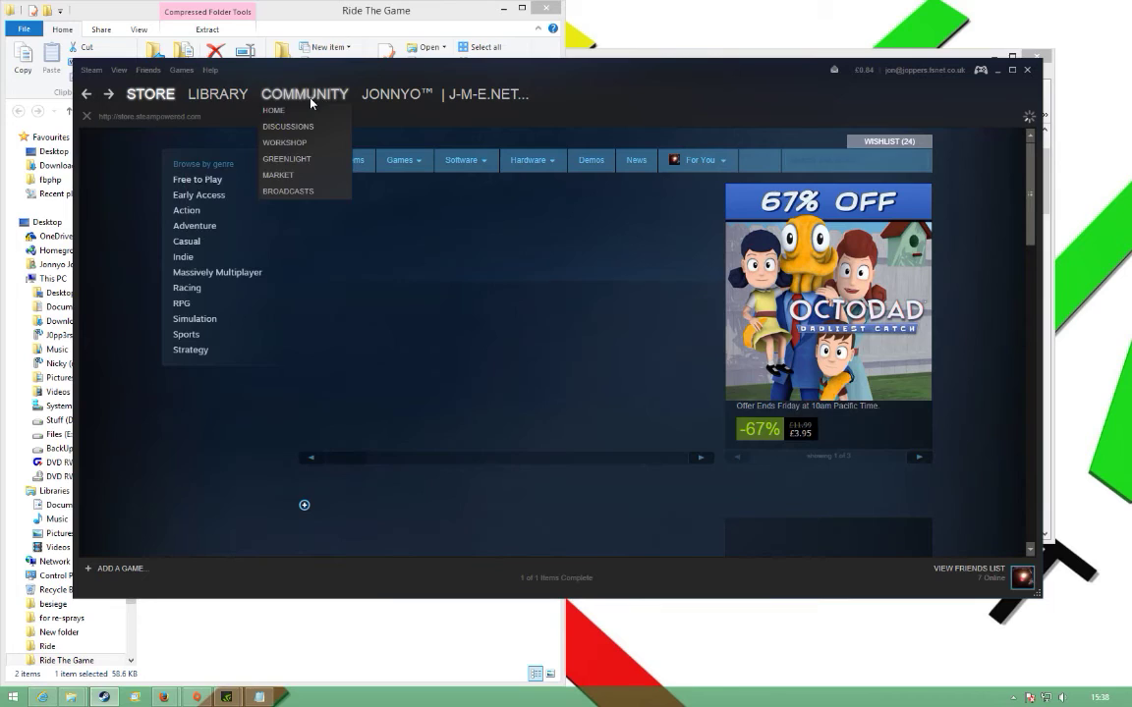
mouse_move(209, 98)
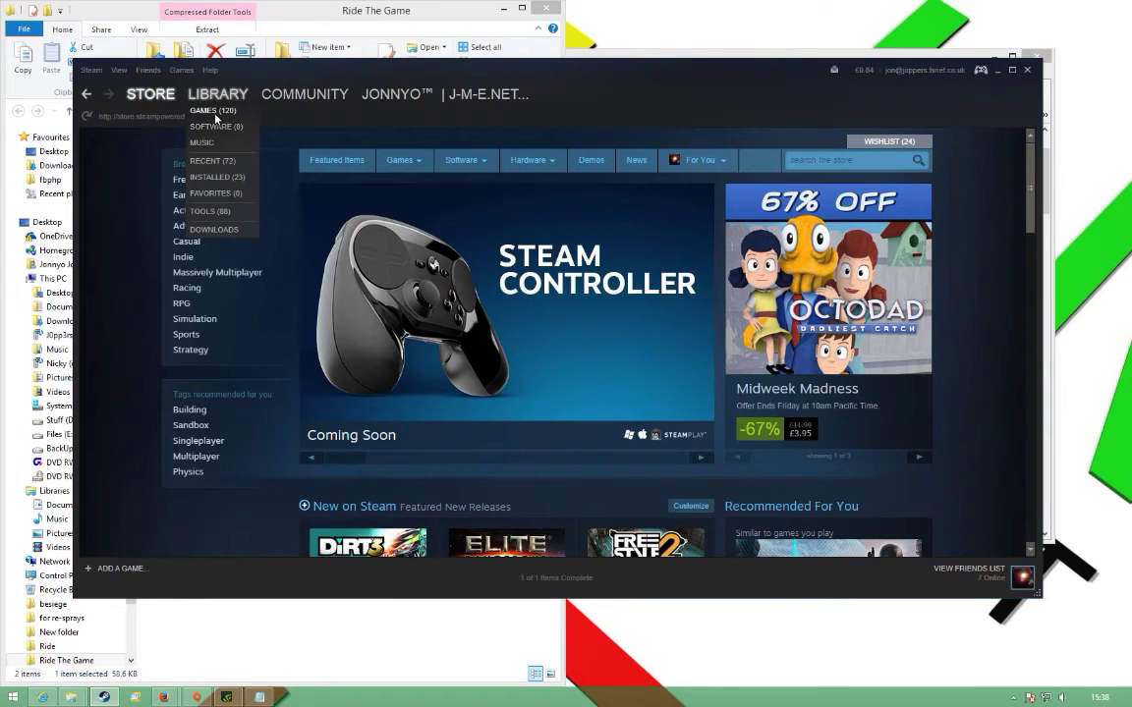
click(215, 118)
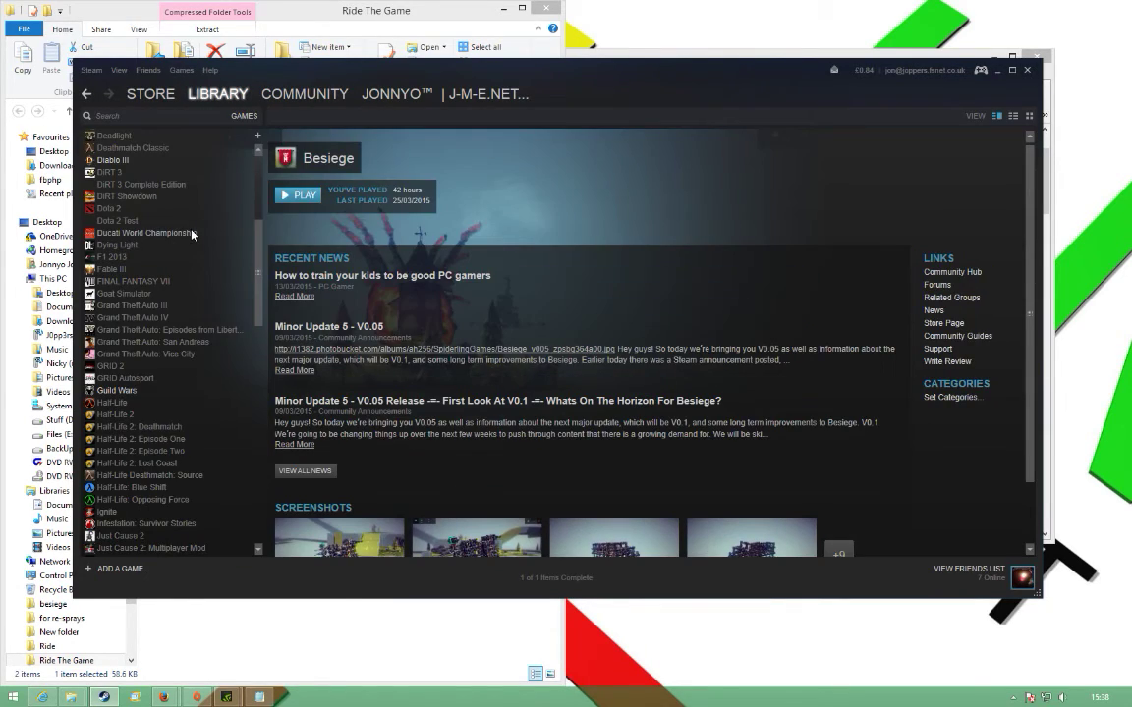
scroll(203, 382, down, 5)
scroll(231, 436, down, 12)
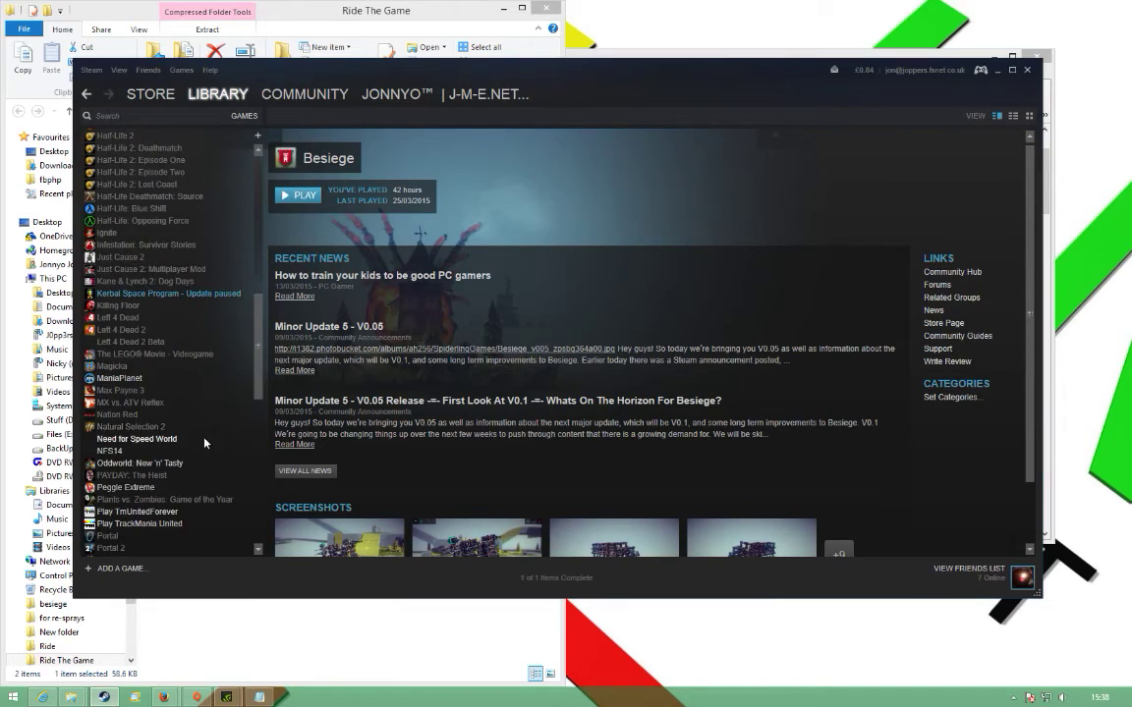
scroll(198, 435, up, 1)
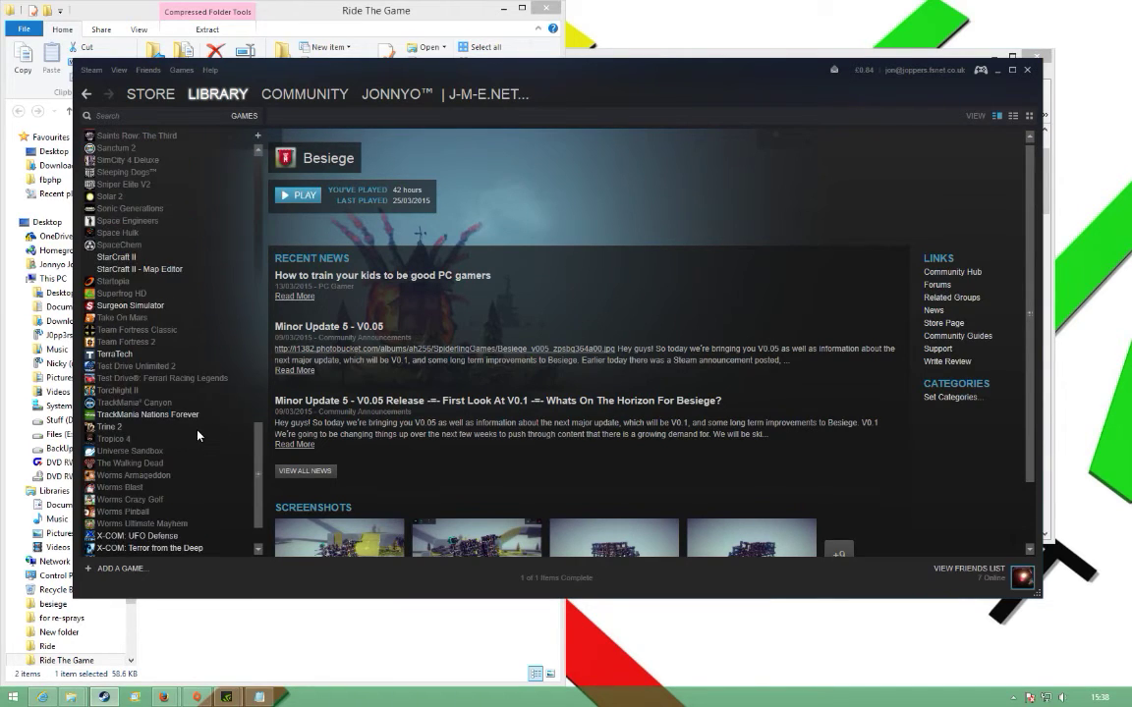
right_click(116, 244)
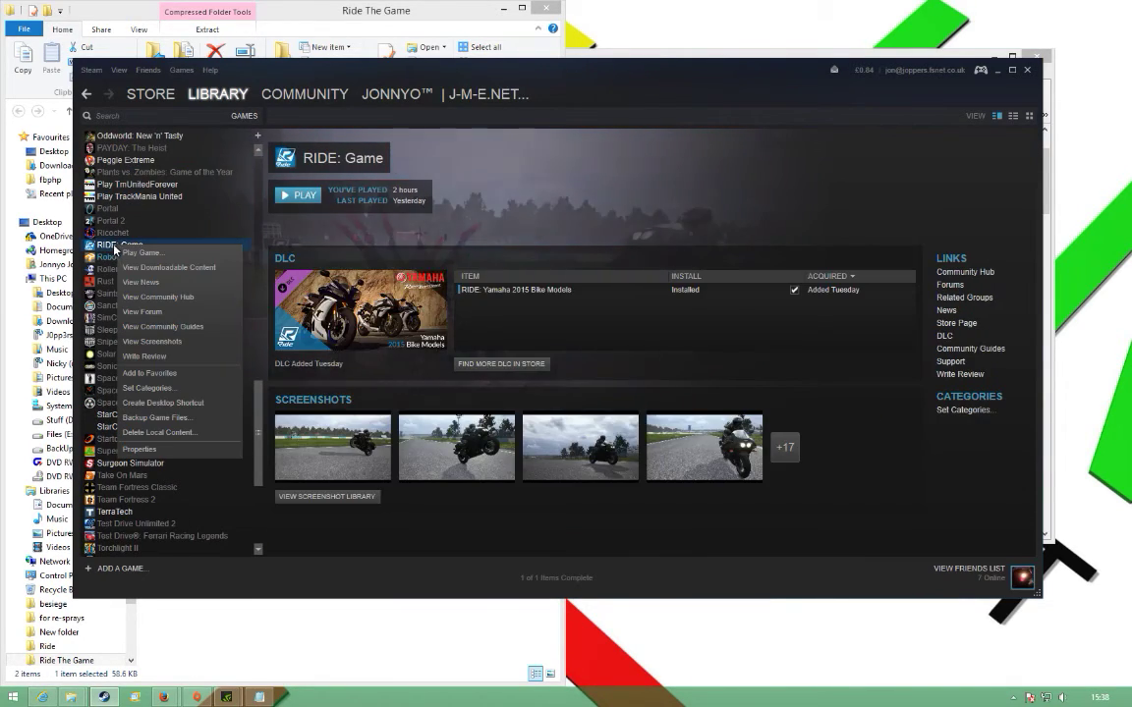
click(154, 454)
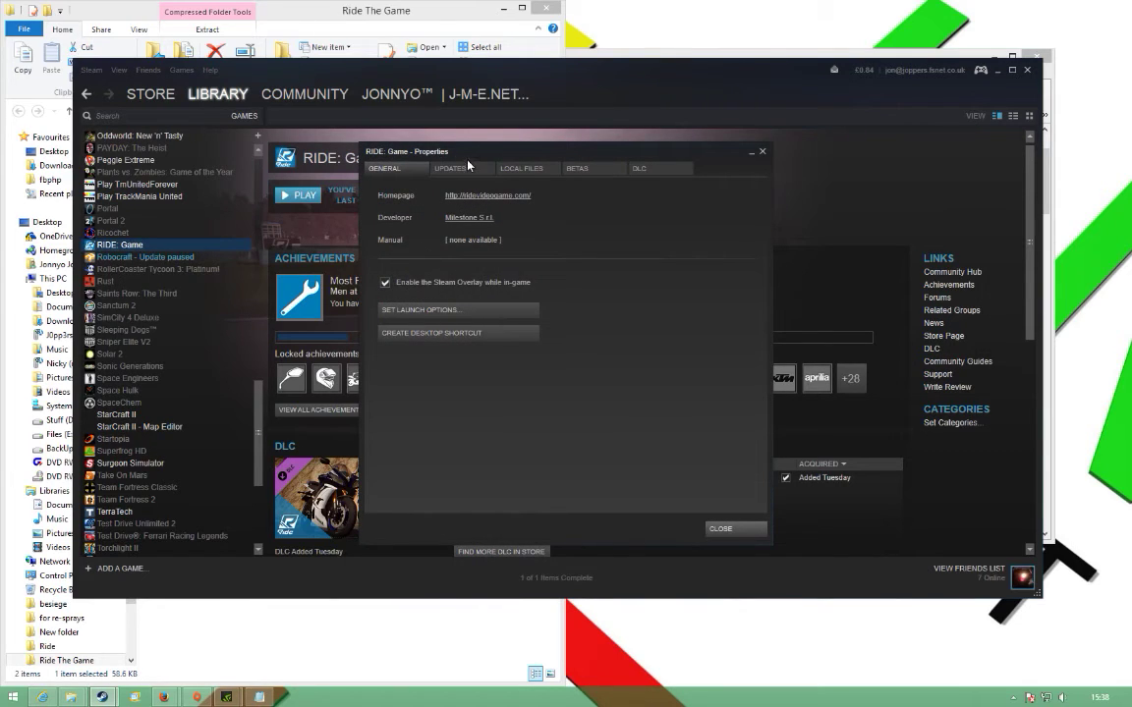
click(511, 171)
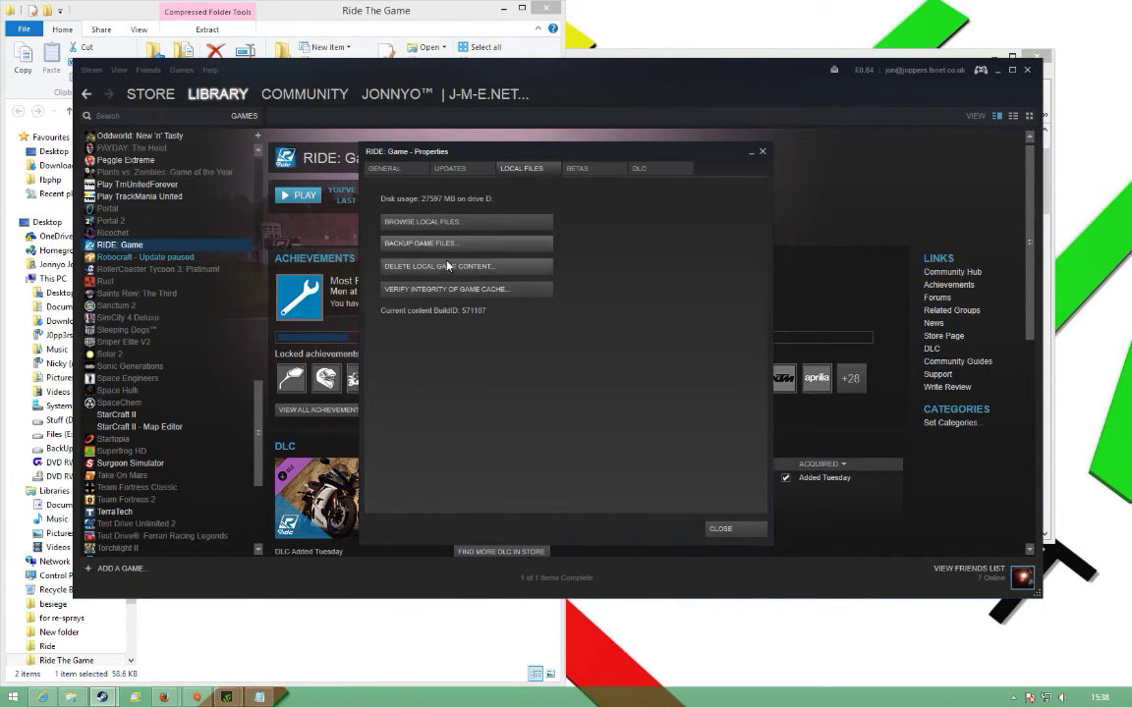
click(442, 223)
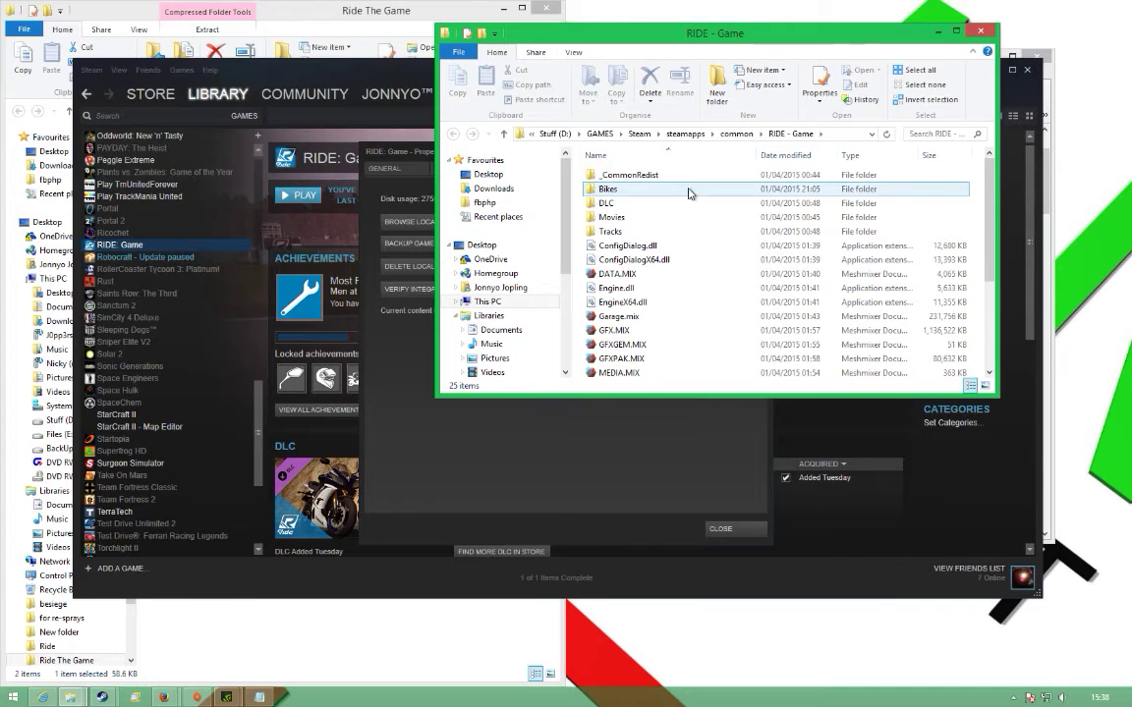
- In the Bikes folder, permanently delete the modified 2.14 GB hsbk.mix
double_click(604, 38)
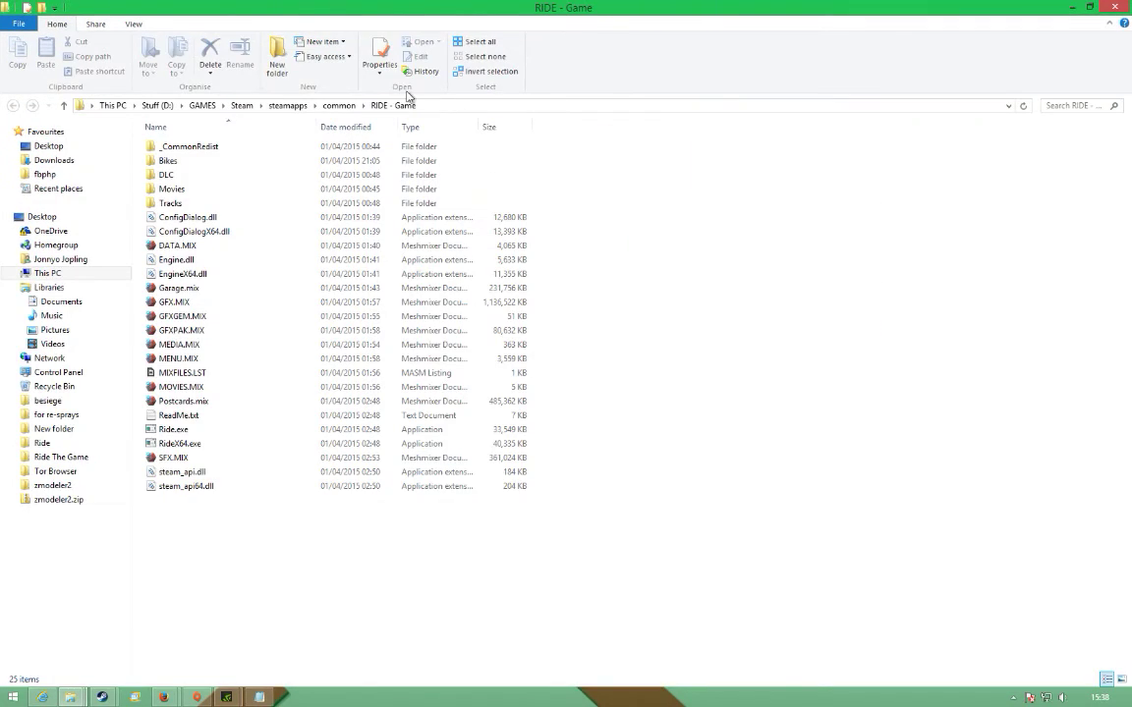
double_click(165, 160)
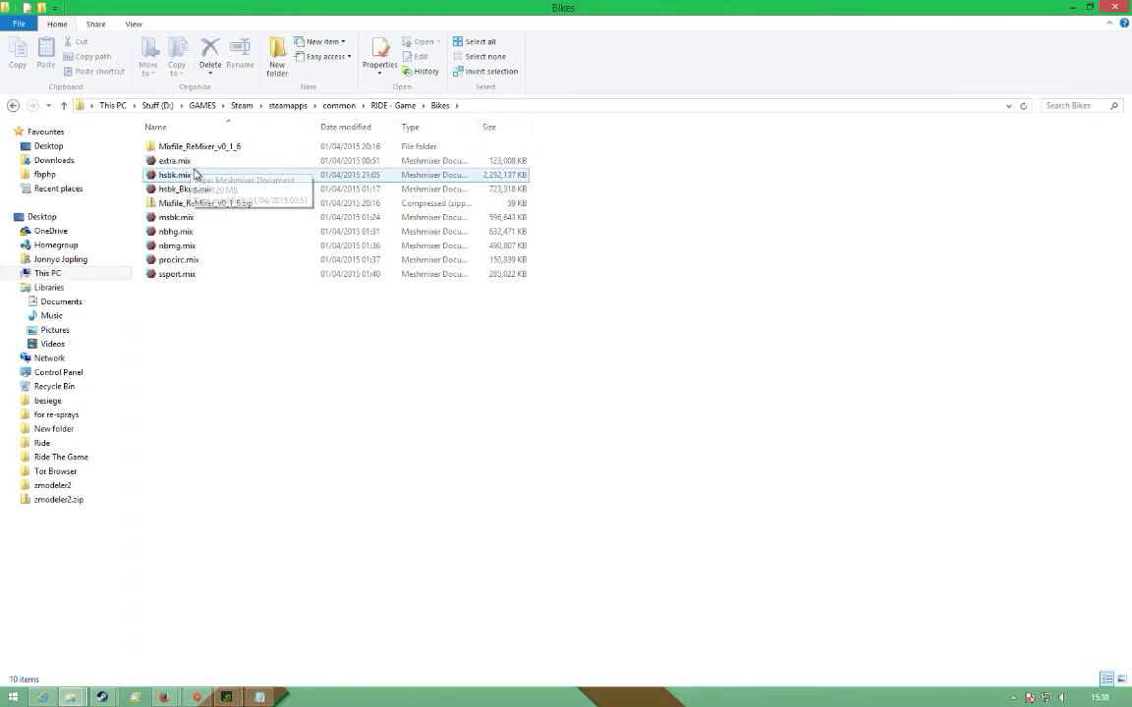
click(184, 189)
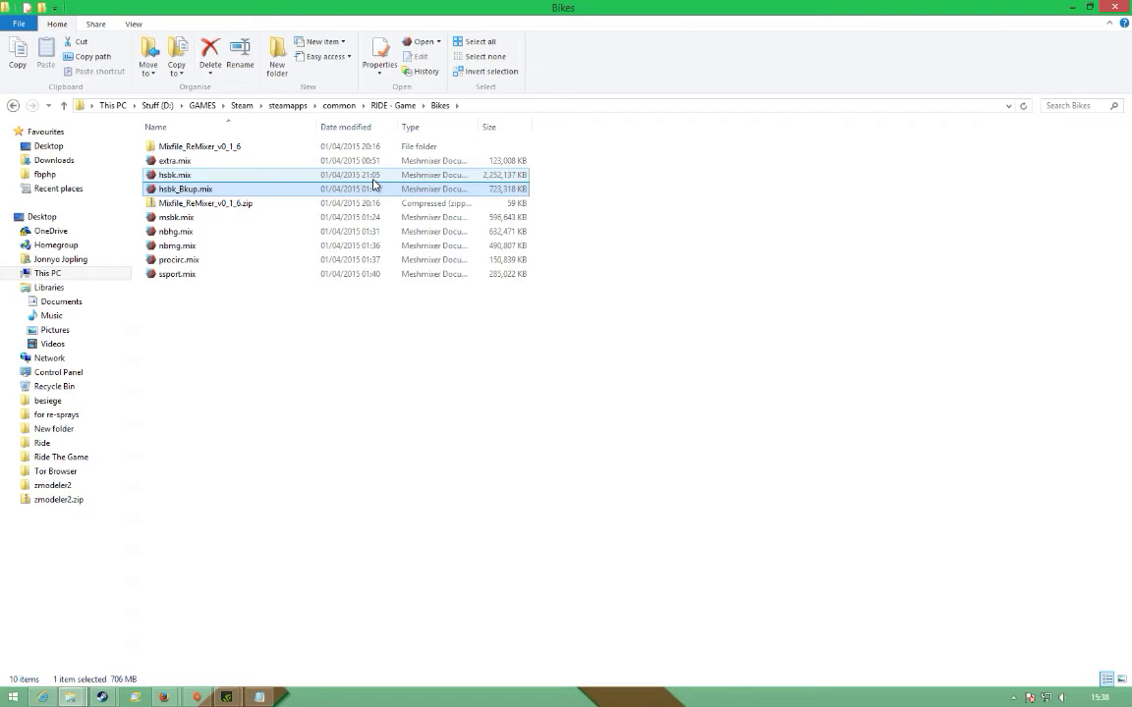
click(249, 183)
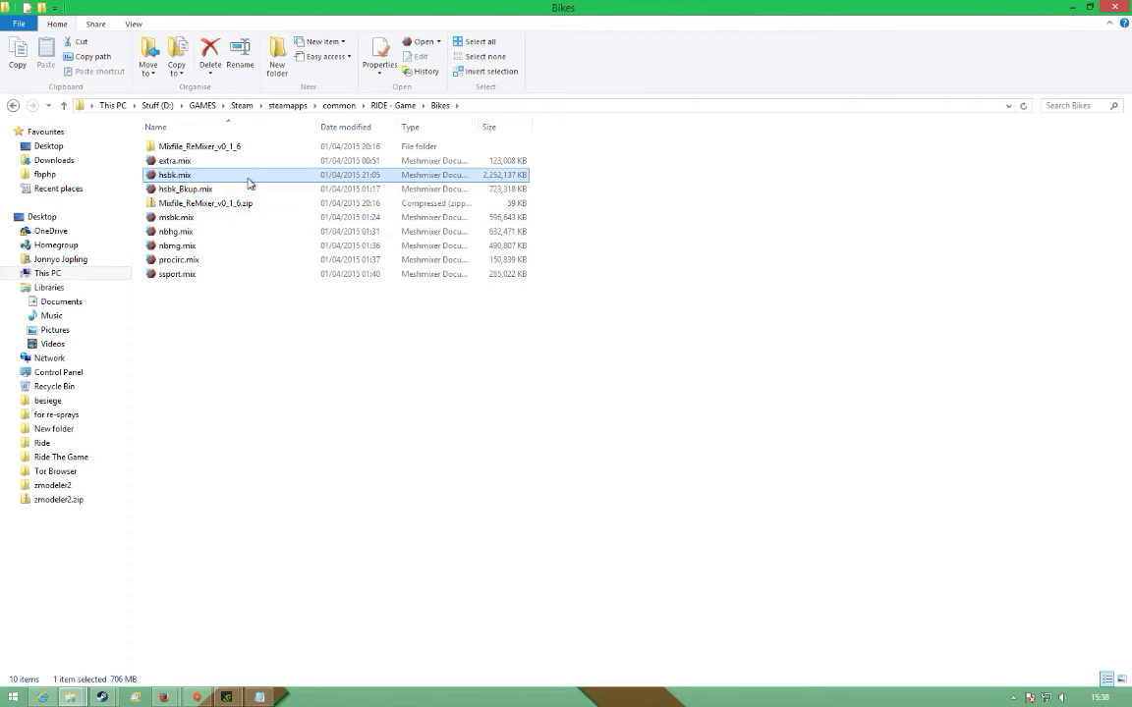
key(shift+Delete)
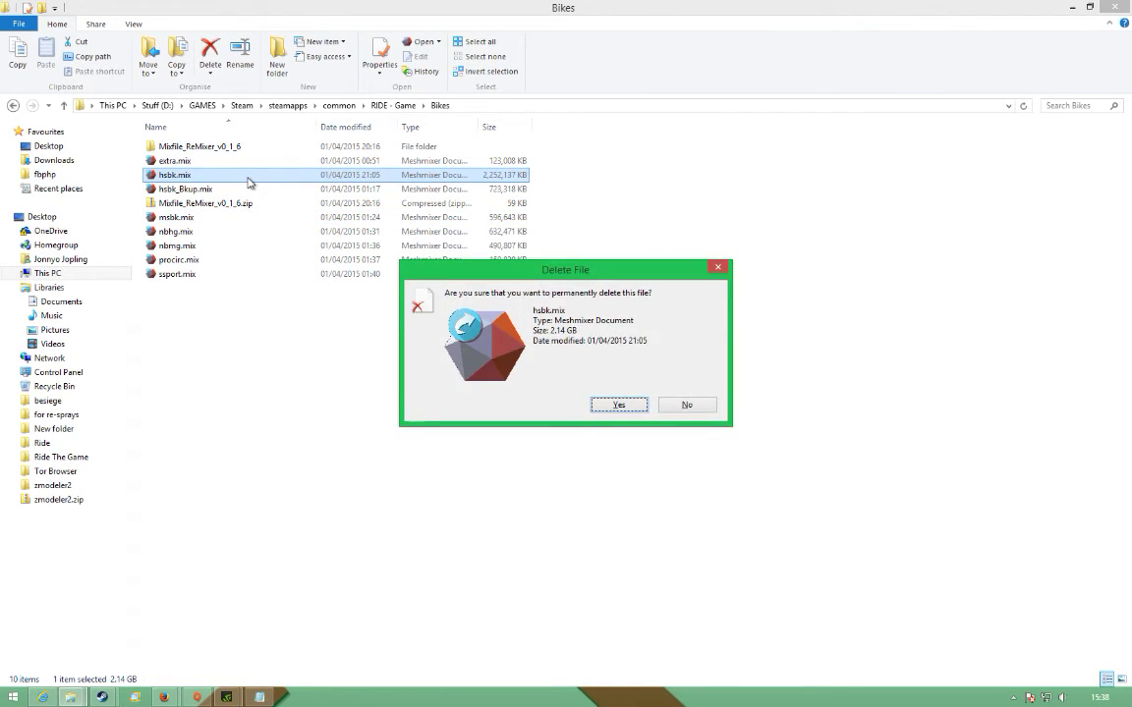
key(Return)
- Rename hsbk_Bkup.mix to hsbk.mix
click(208, 180)
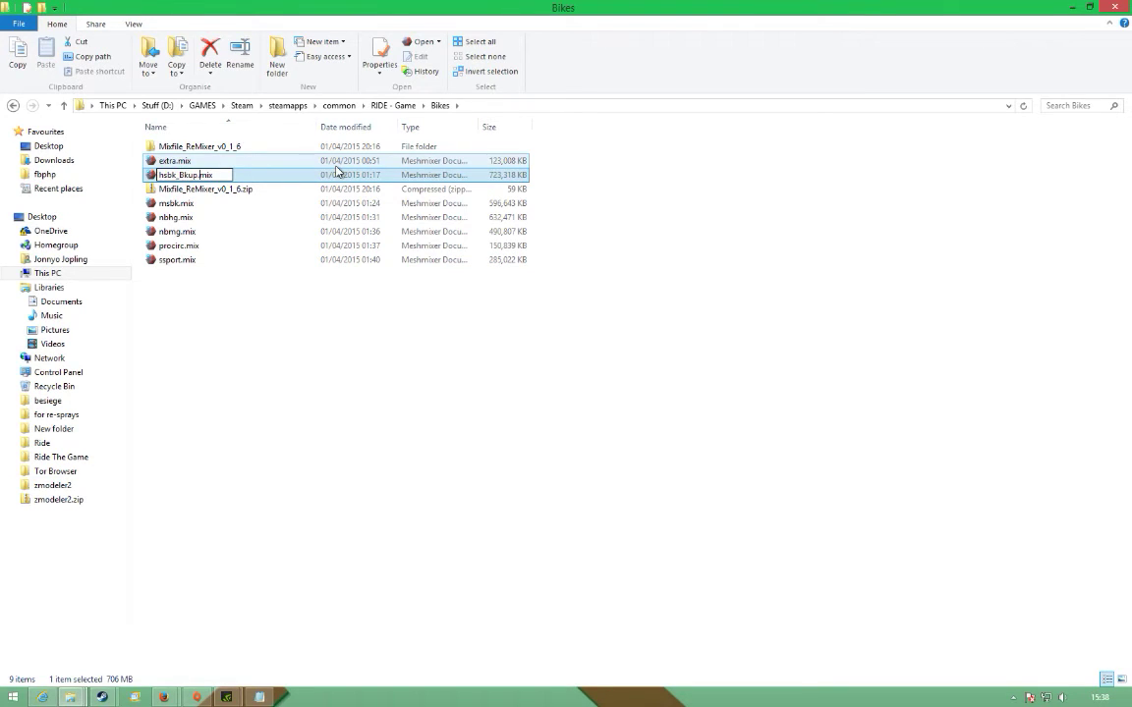
text(hsbk)
key(Return)
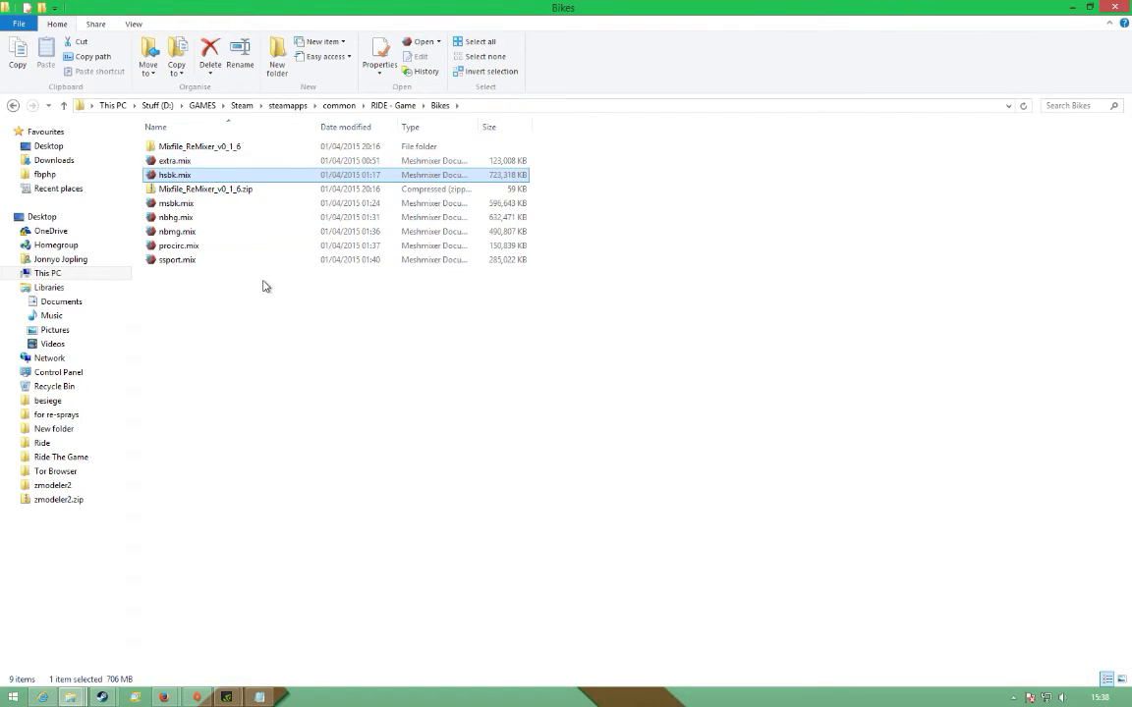
- Duplicate hsbk.mix in the Bikes folder with copy and paste
key(super+Down)
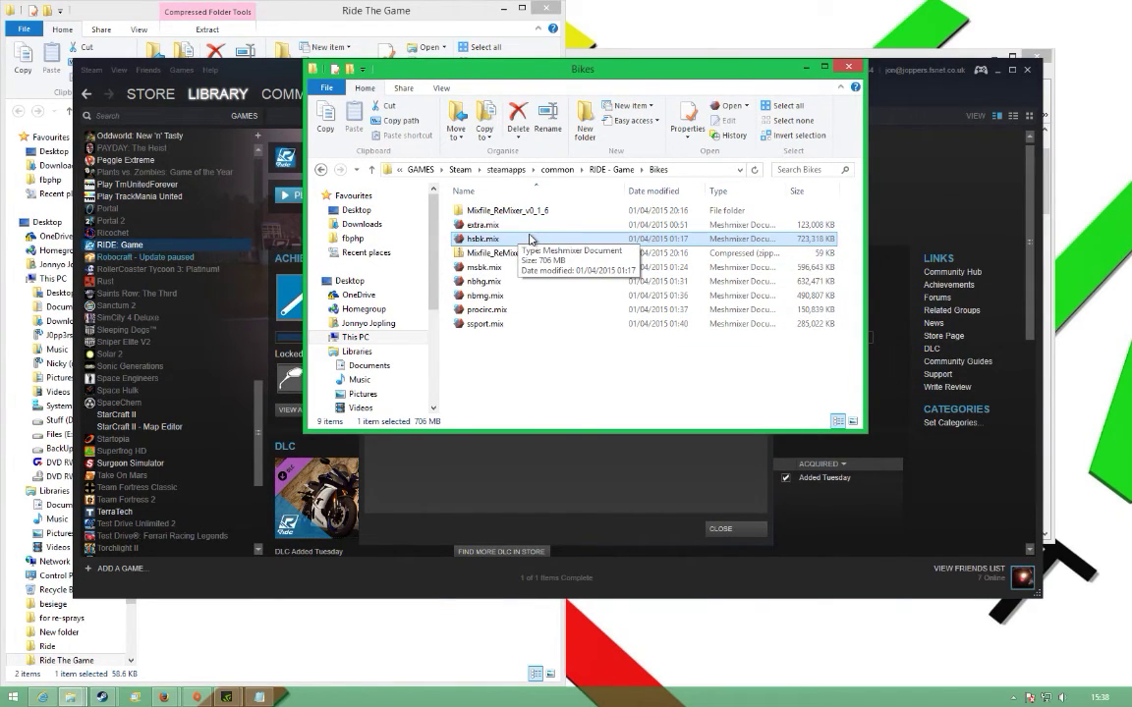
key(ctrl+c)
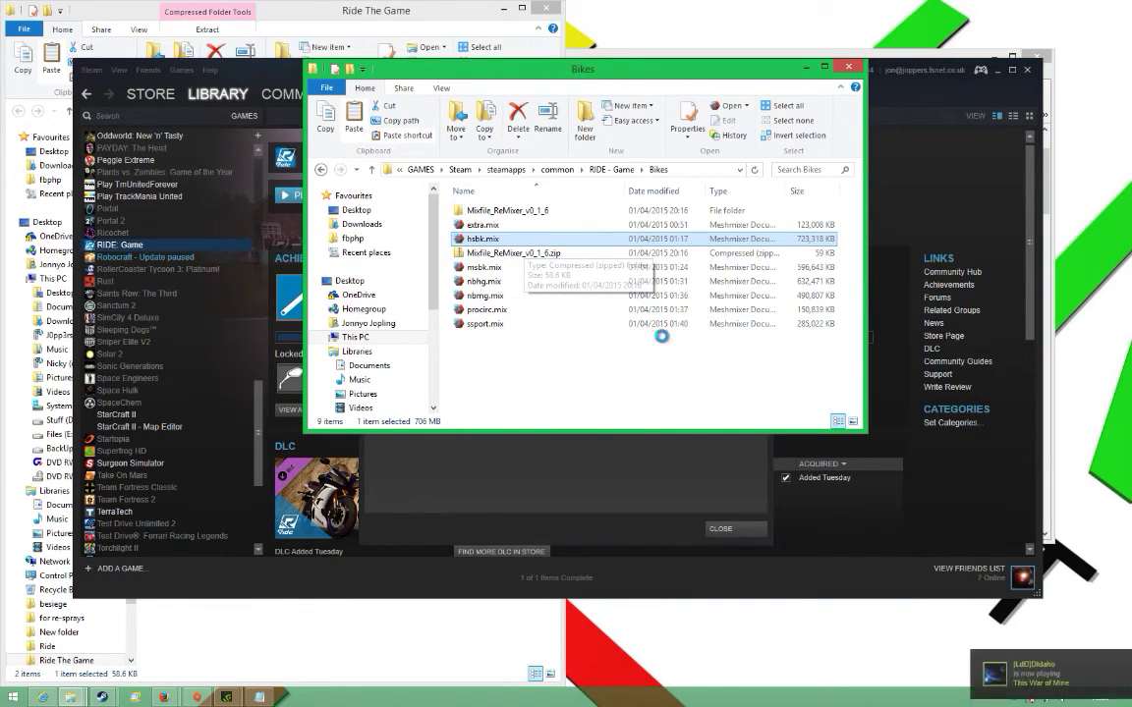
key(ctrl+v)
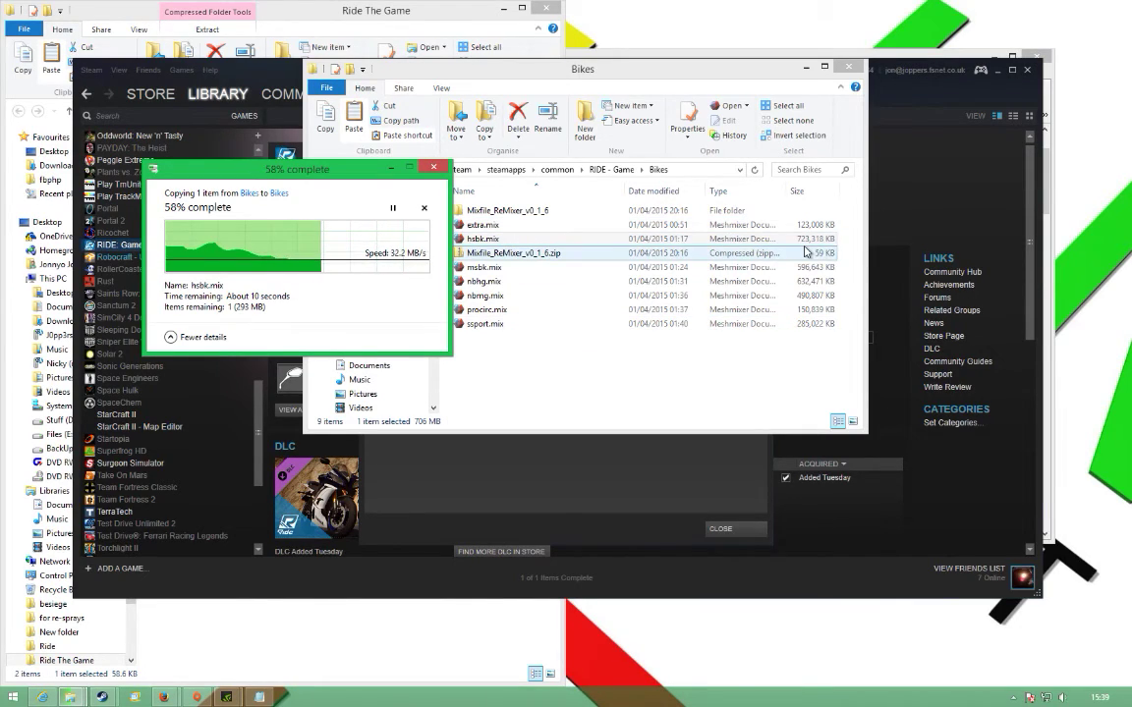
click(542, 240)
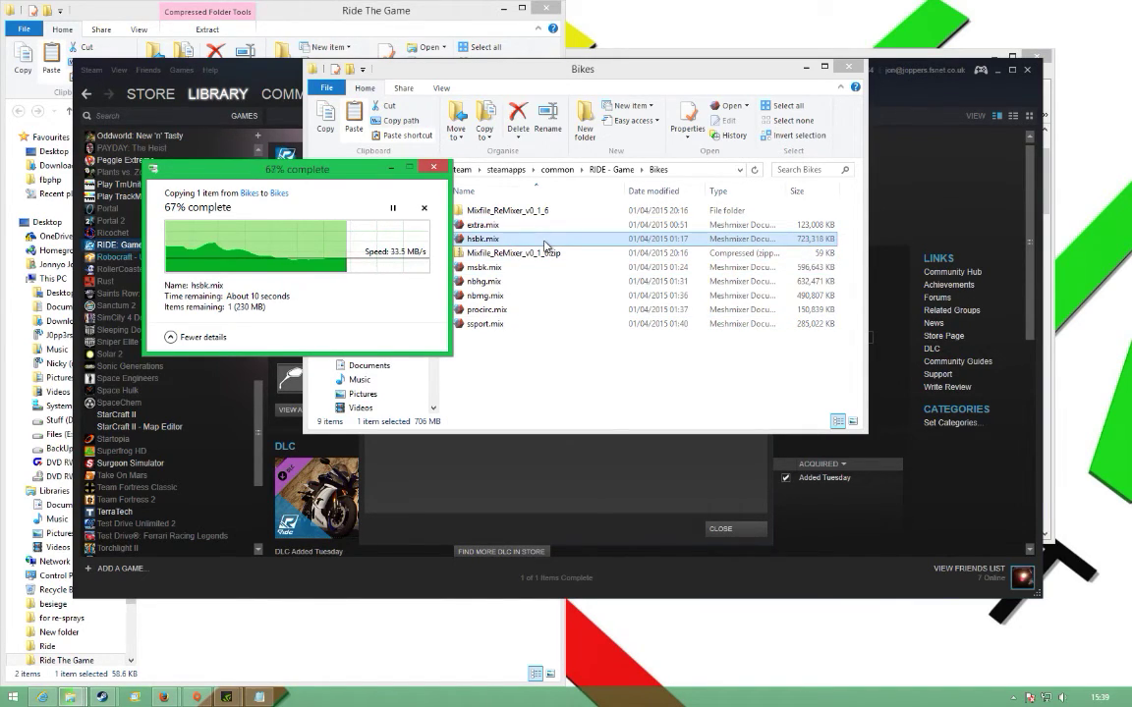
click(416, 287)
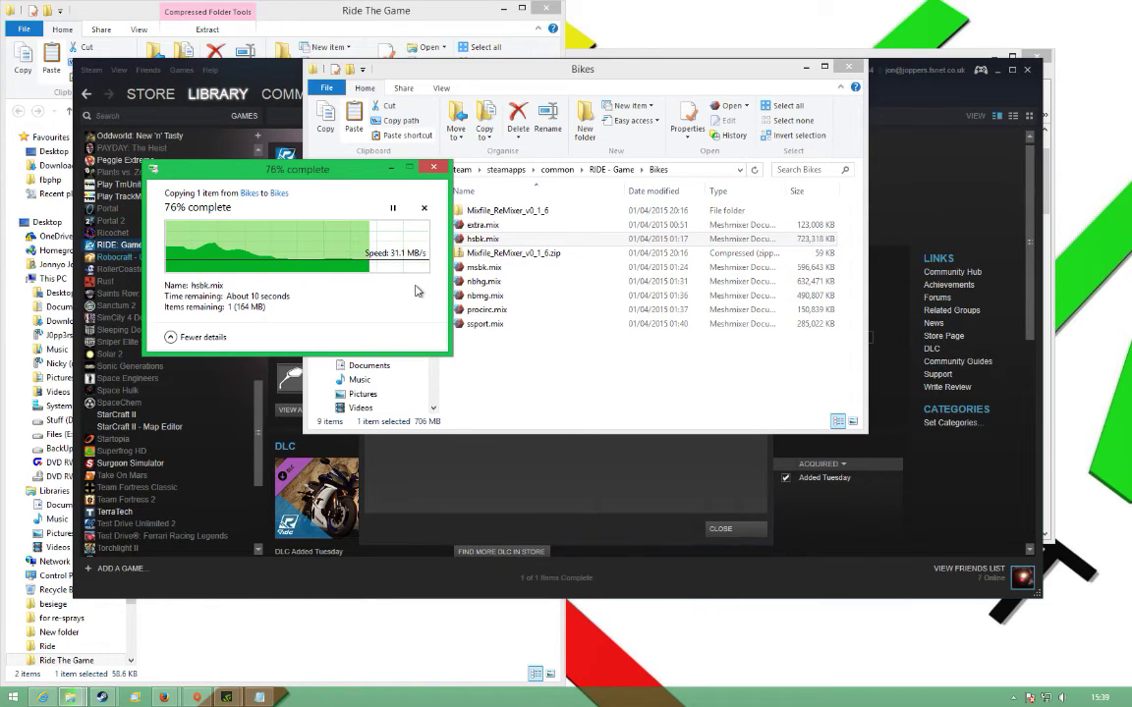
- Close Steam and its Properties dialog, and rename hsbk - Copy.mix to hsbk_bkup.mix
click(1027, 69)
click(722, 528)
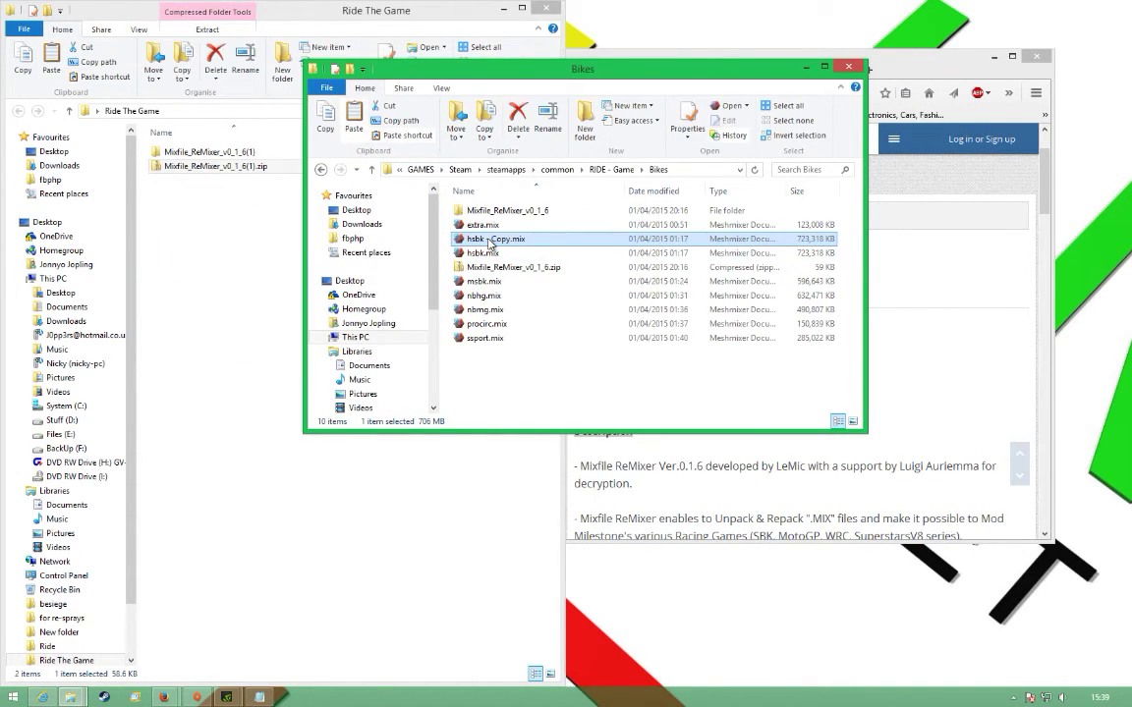
click(489, 242)
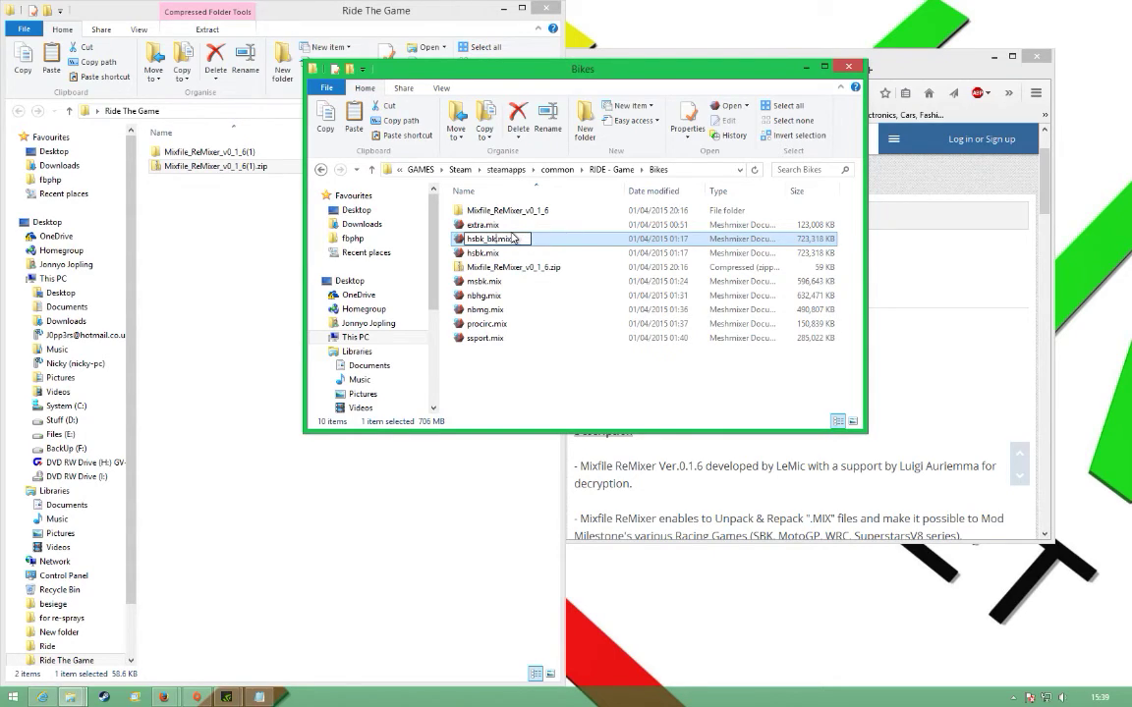
text(hsbk_bkup)
key(Return)
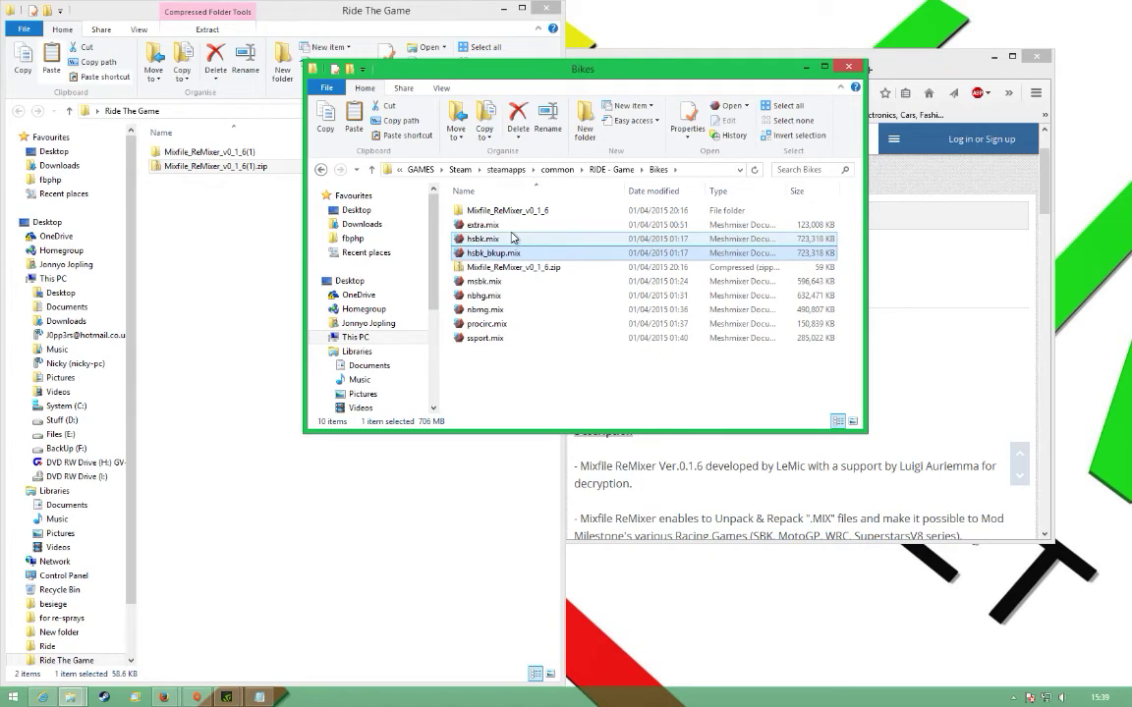
click(483, 241)
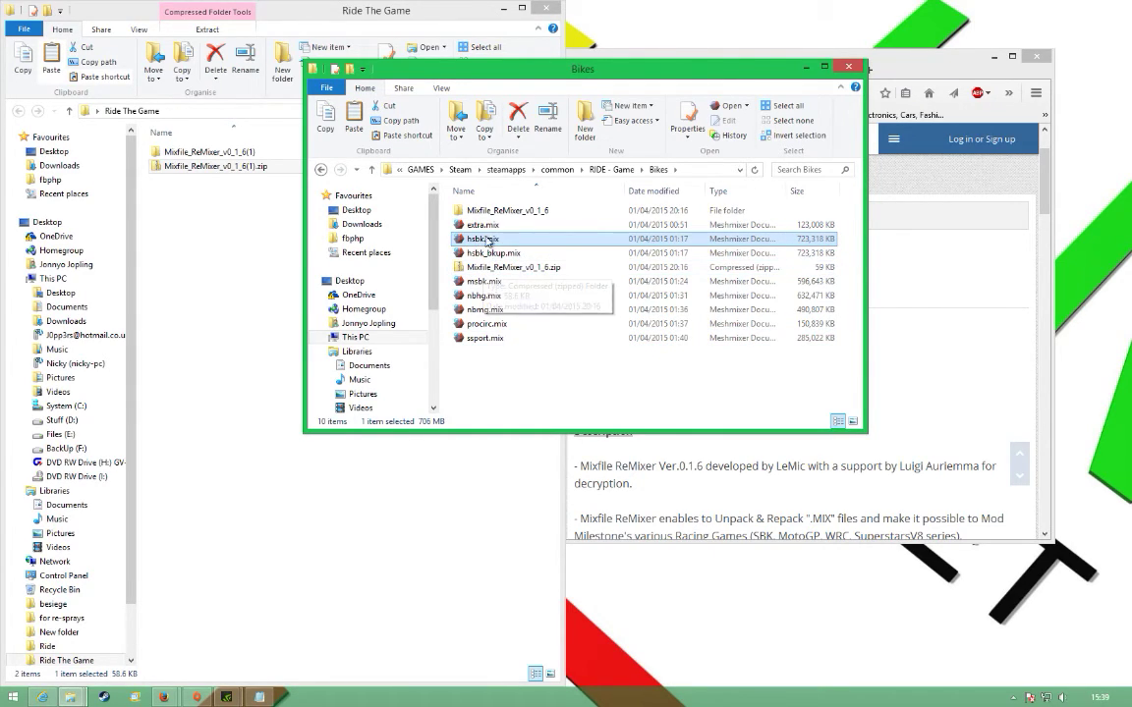
click(708, 169)
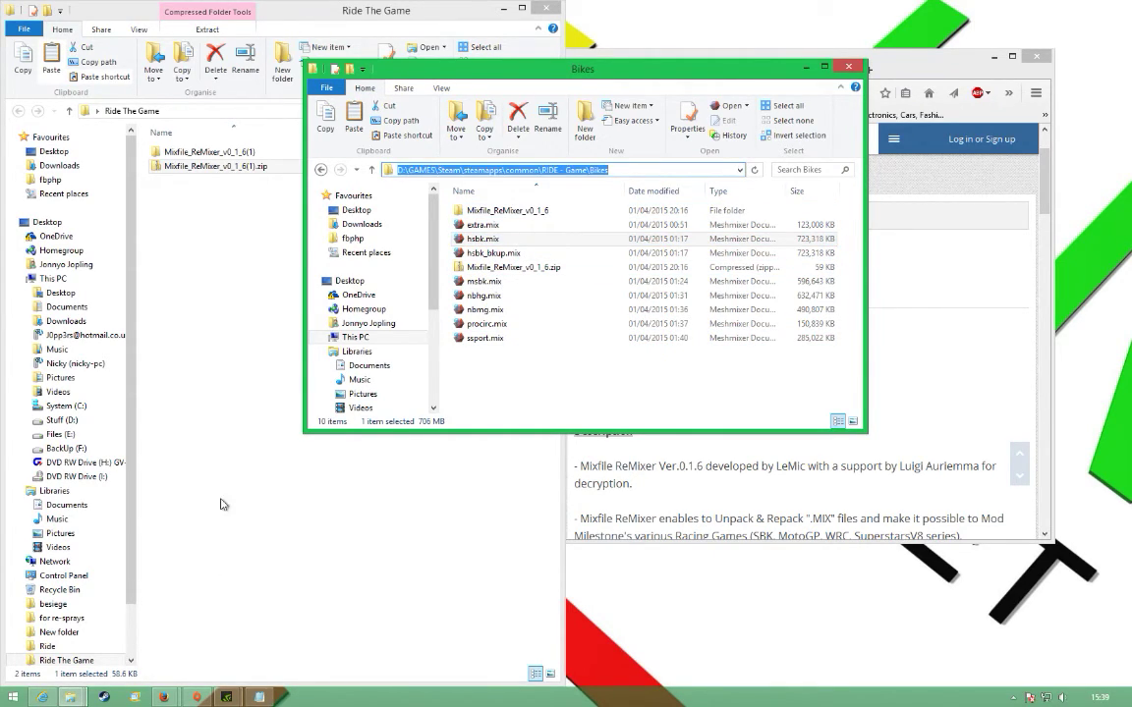
- Launch Mixfile ReMixer.exe from the Mixfile_ReMixer_v0_1_6(1) folder
click(215, 200)
click(197, 153)
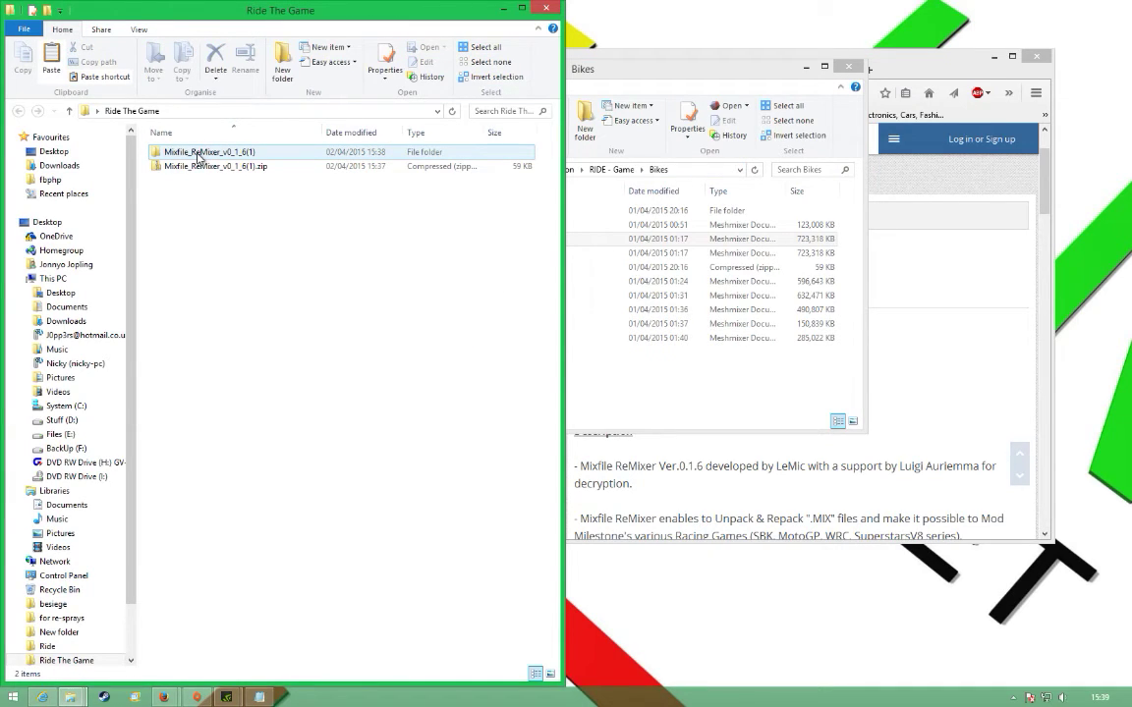
double_click(199, 156)
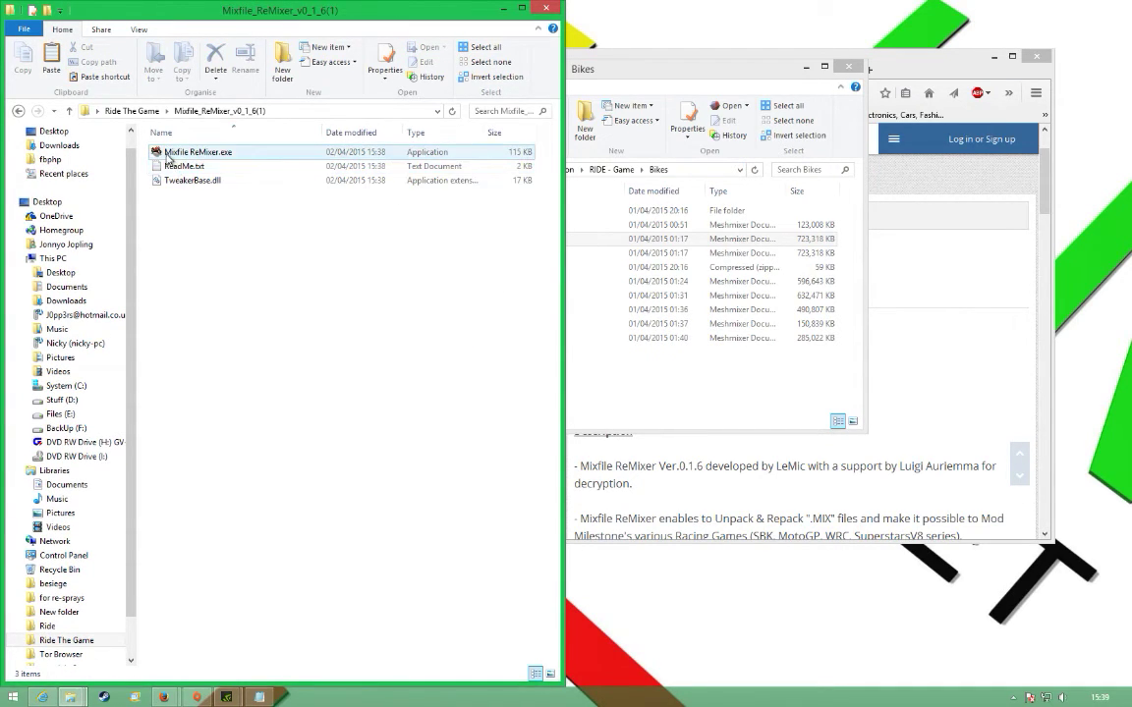
double_click(167, 154)
drag(254, 122, 278, 89)
click(687, 239)
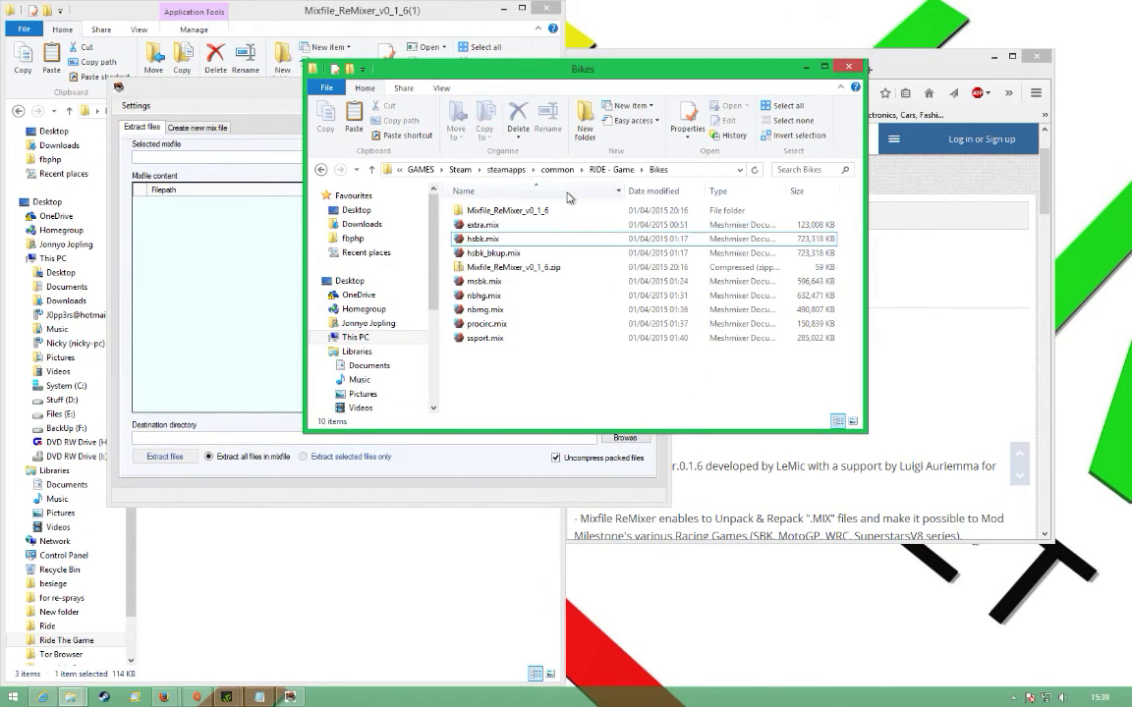
click(227, 229)
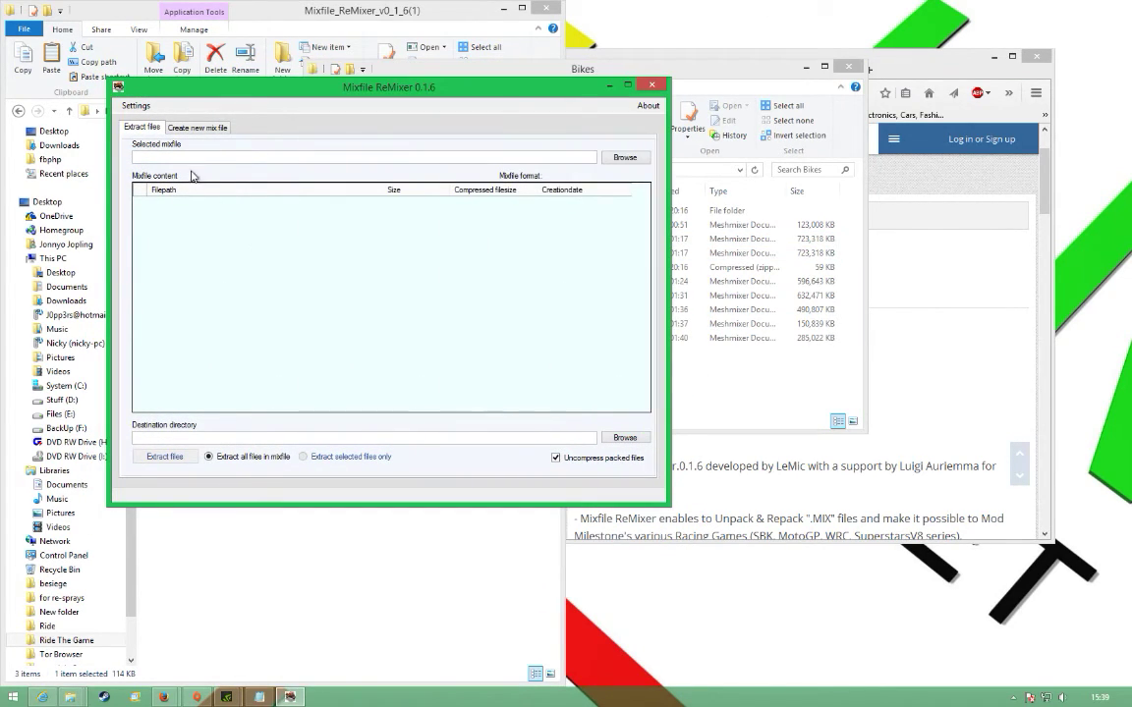
- Browse to the Bikes folder by pasting its path and open hsbk.mix
click(626, 159)
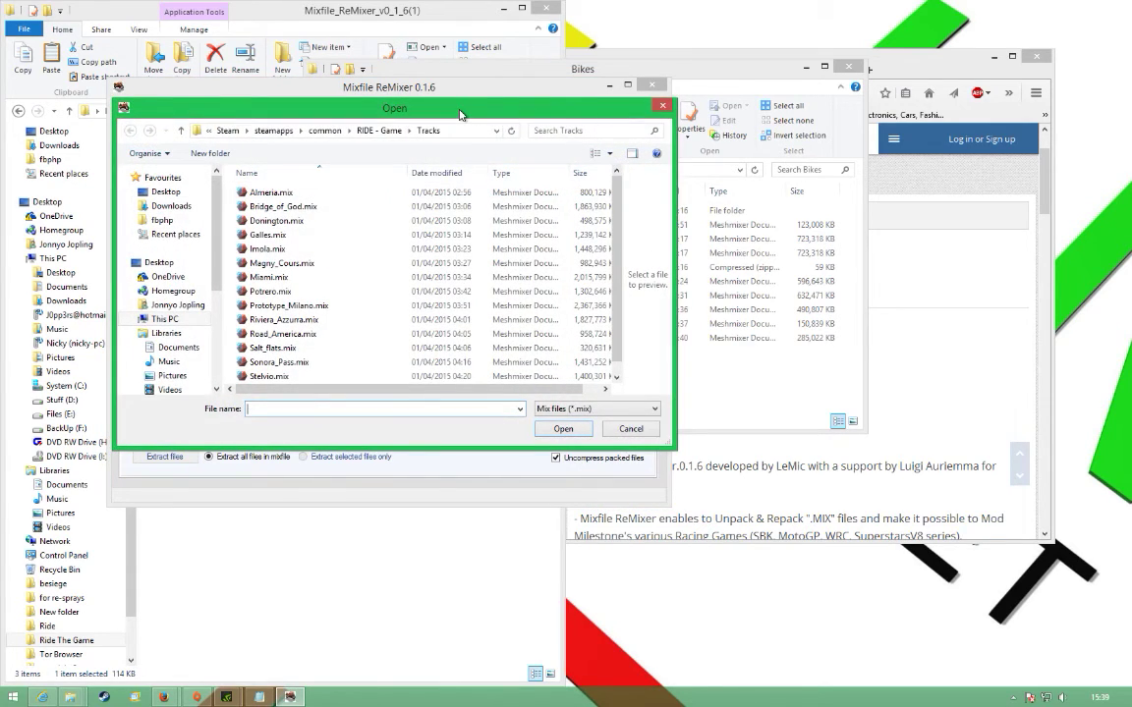
drag(468, 114, 432, 116)
click(710, 369)
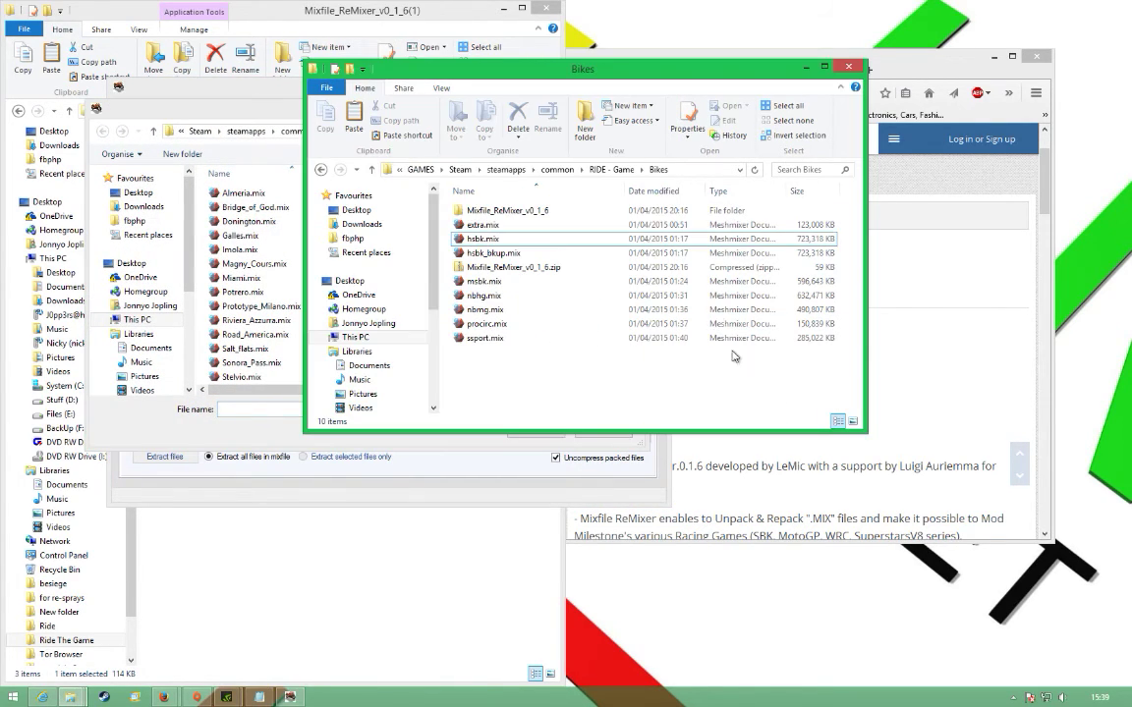
click(699, 171)
key(ctrl+c)
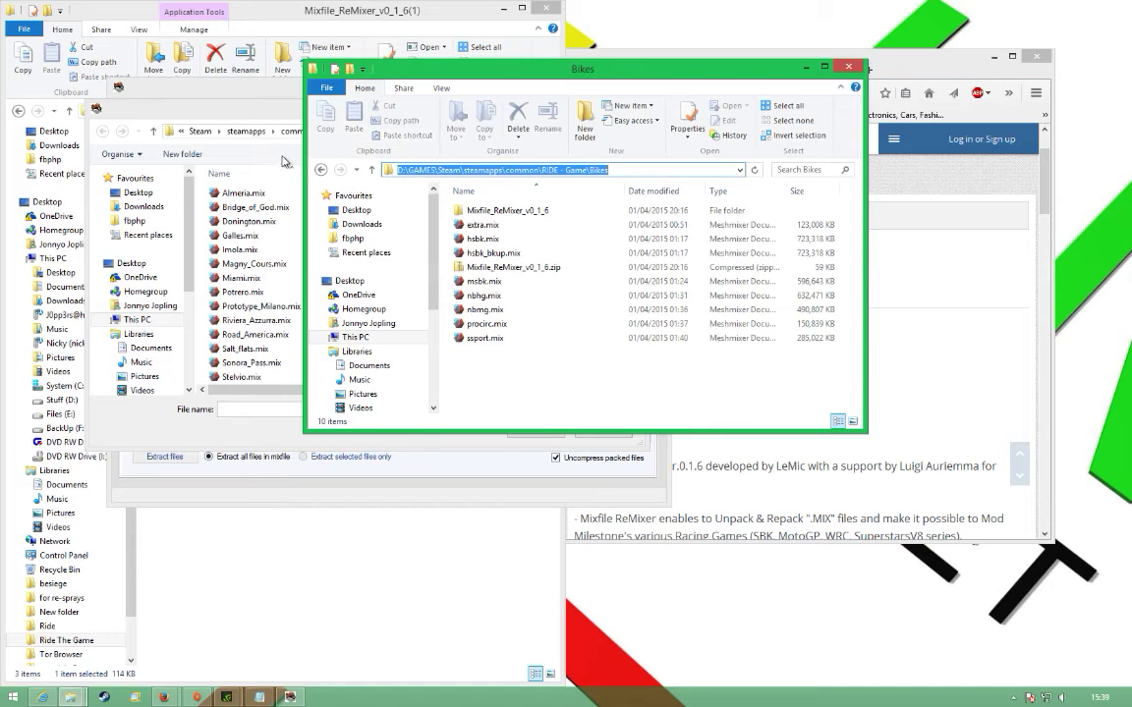
click(218, 131)
click(428, 134)
click(429, 134)
key(ctrl+v)
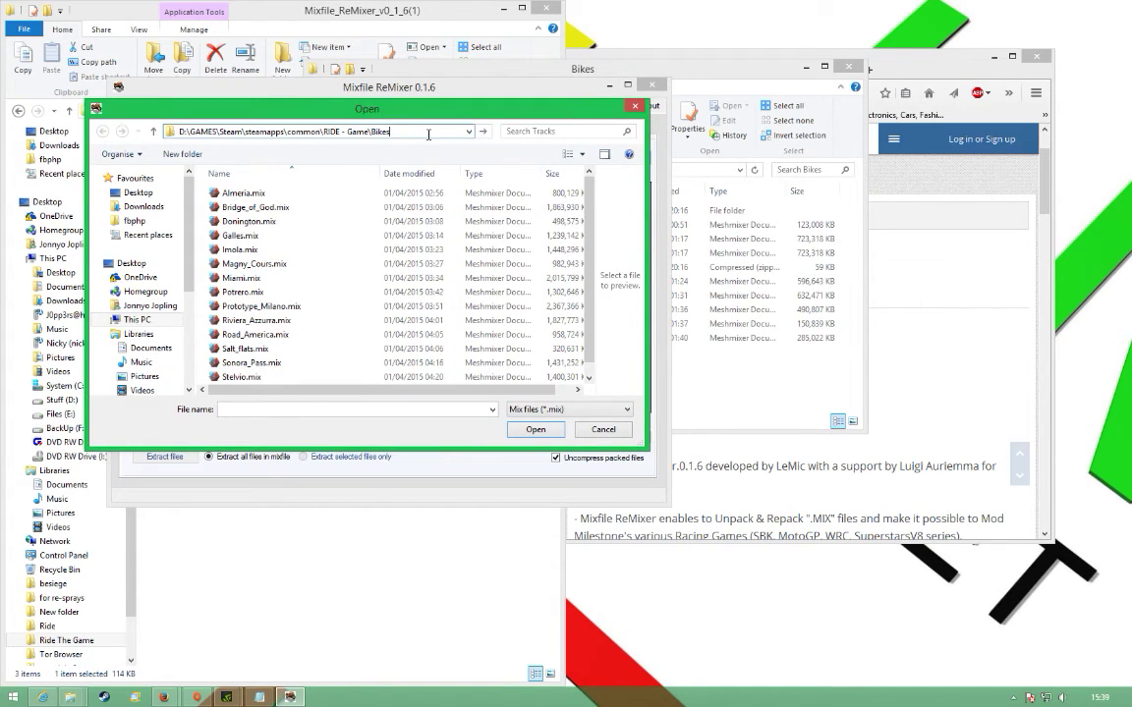
key(Return)
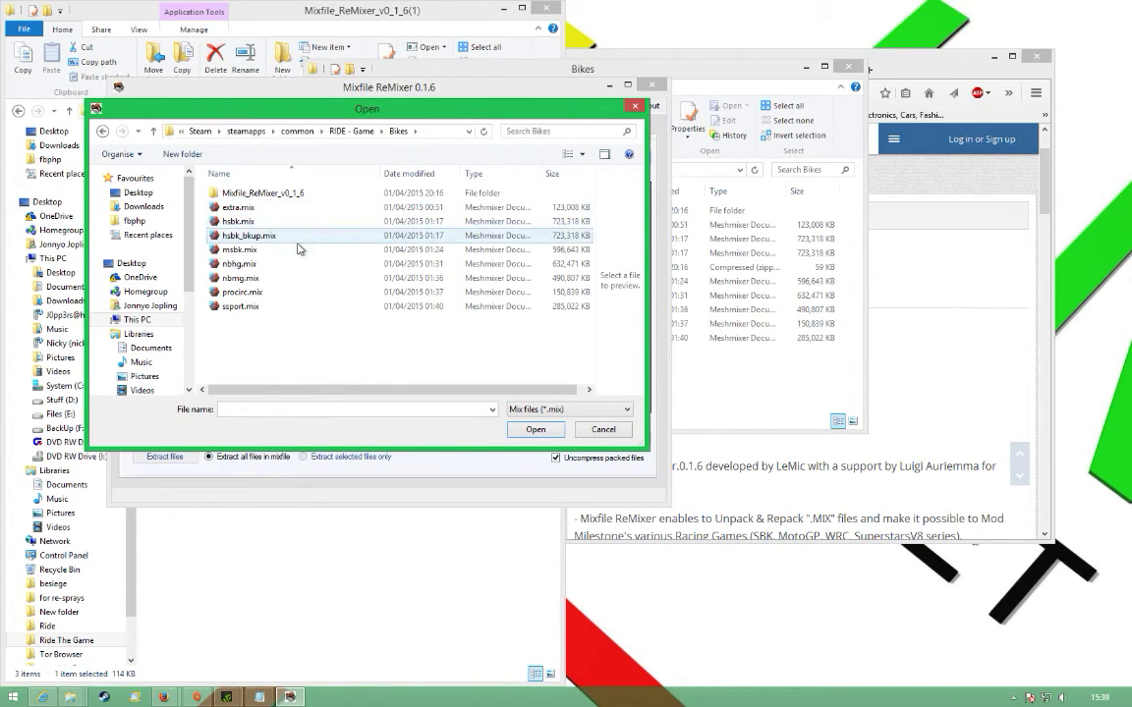
click(240, 221)
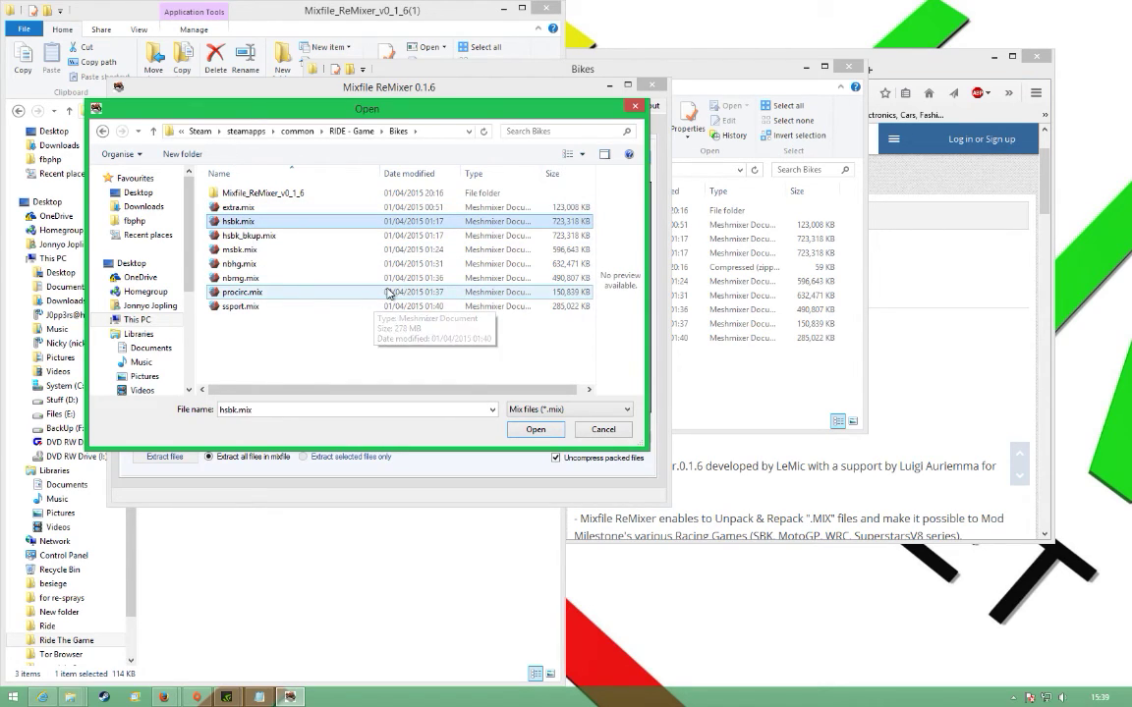
click(535, 430)
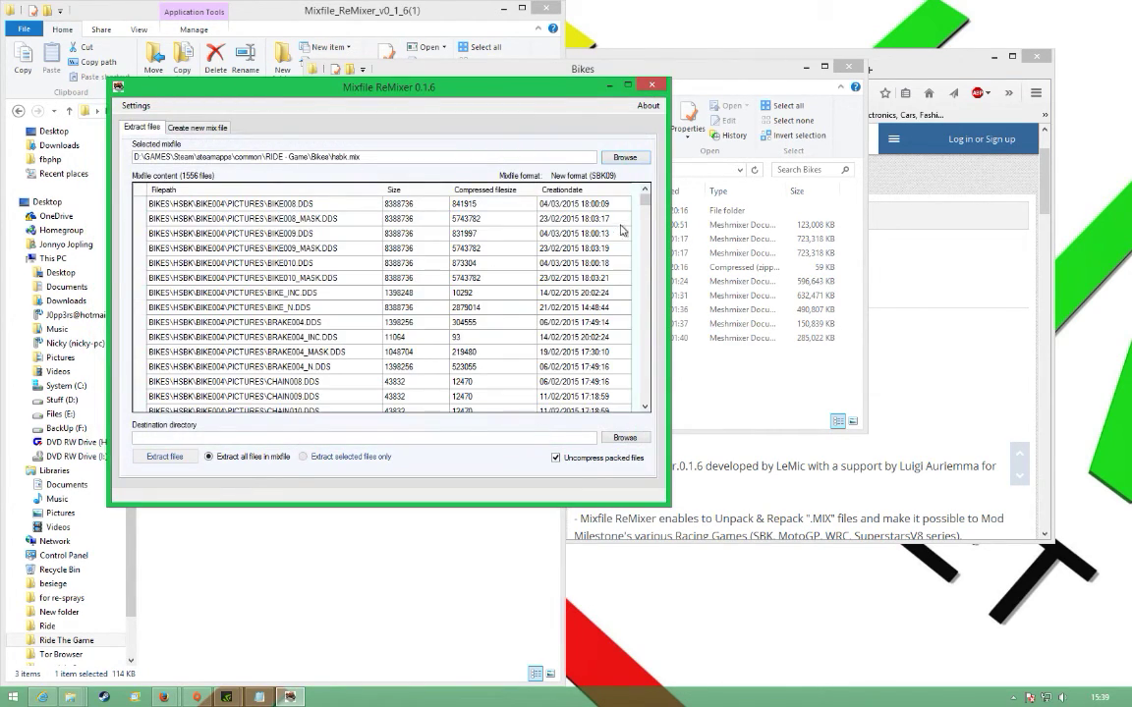
- Copy the Ride The Game folder path from File Explorer's address bar
drag(647, 201, 634, 369)
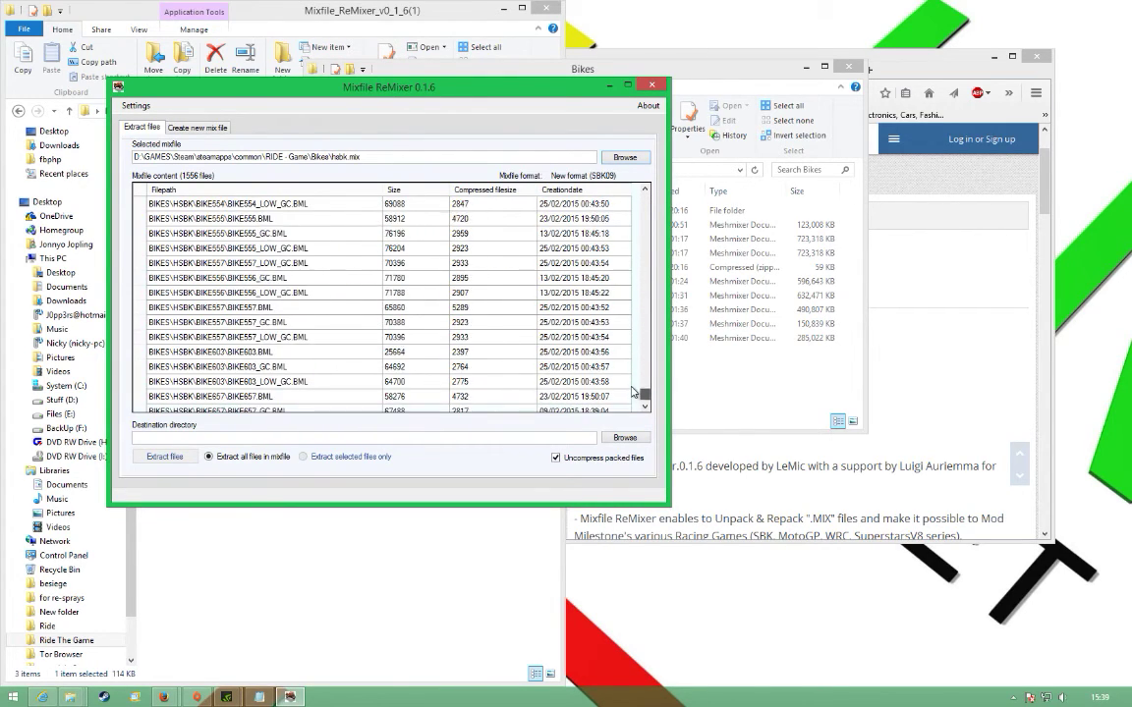
drag(644, 392, 644, 197)
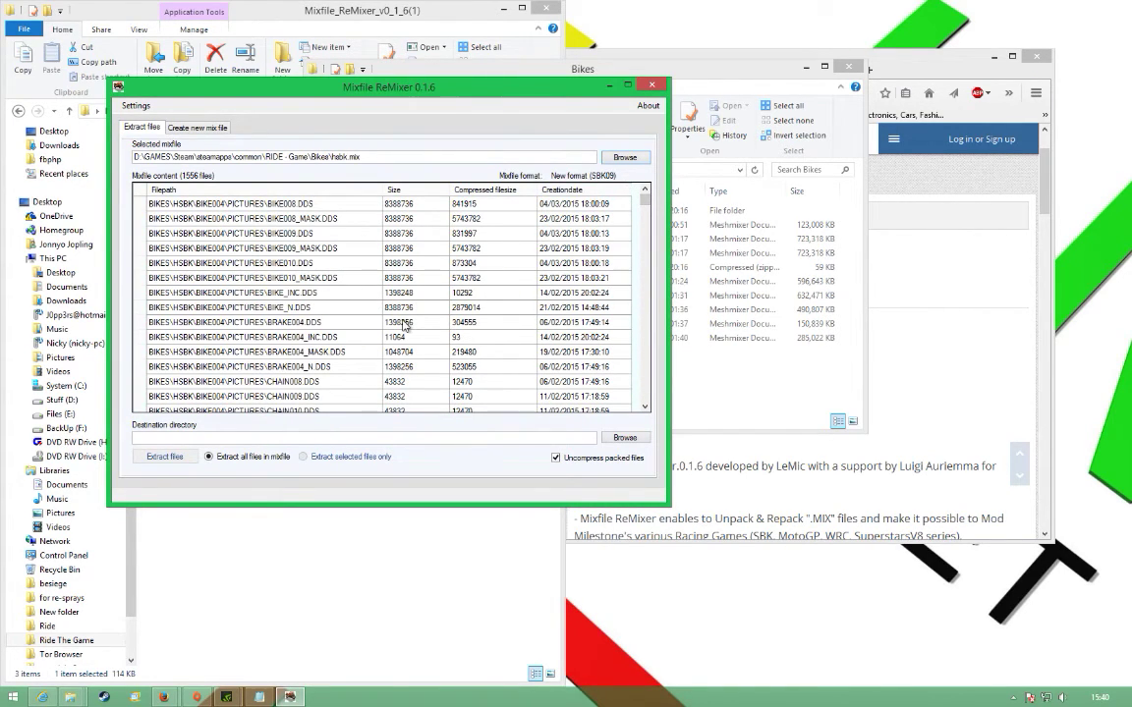
click(324, 548)
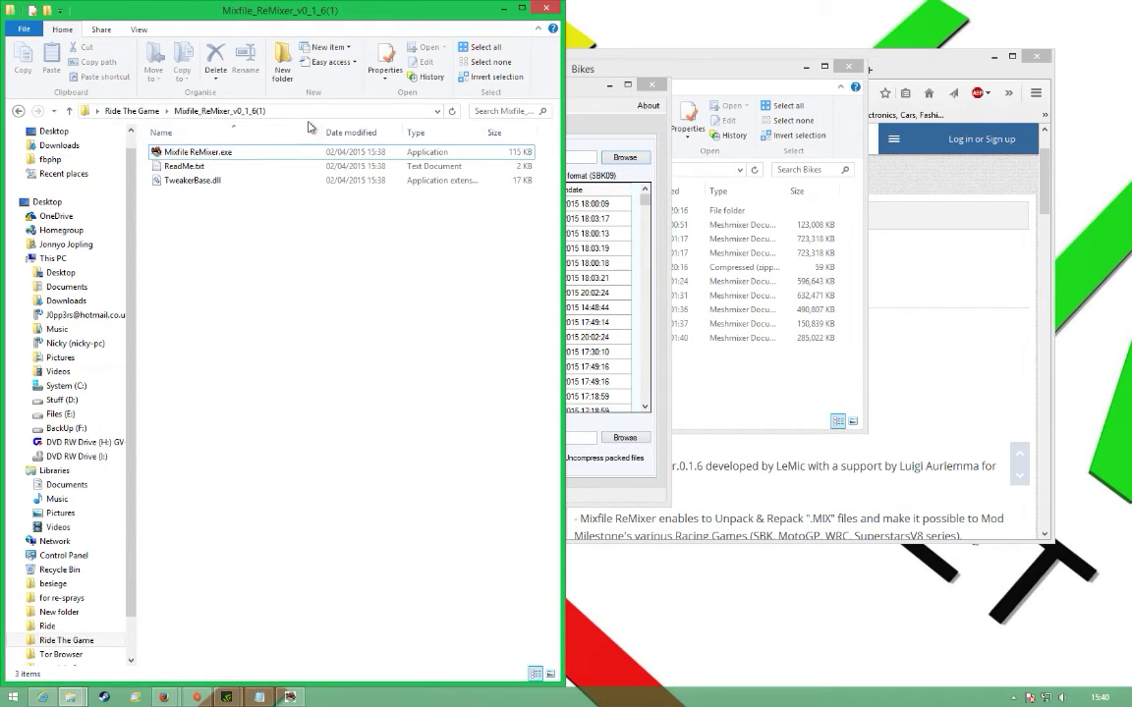
right_click(206, 306)
click(106, 111)
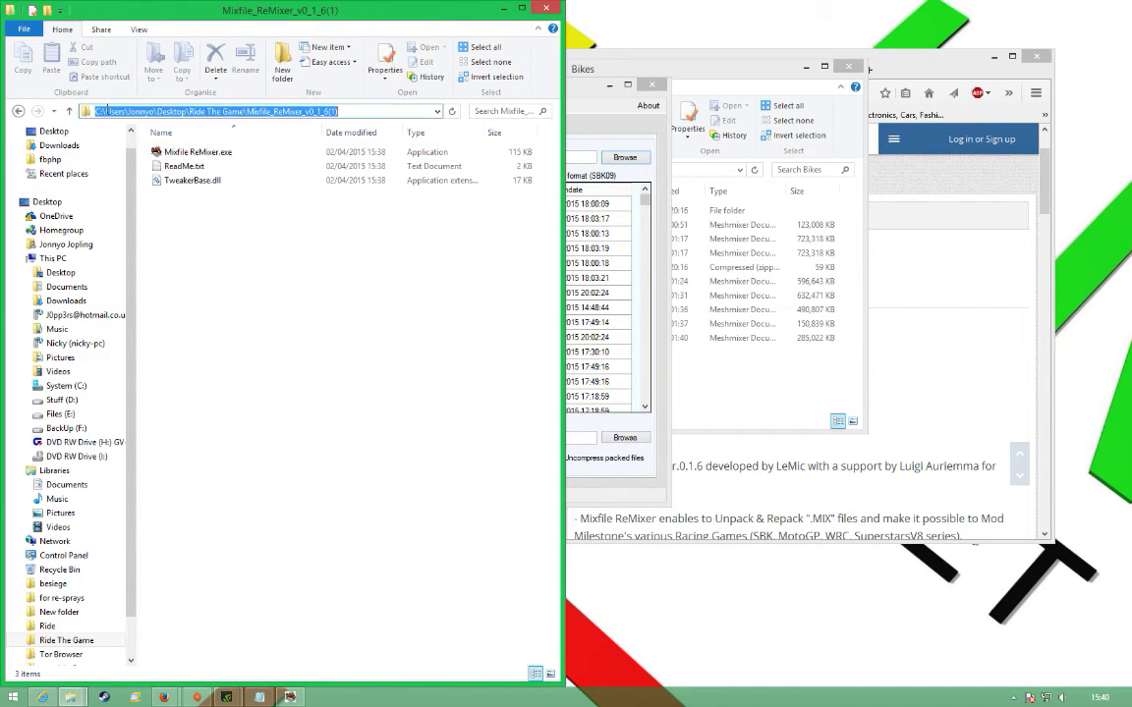
click(69, 111)
click(189, 111)
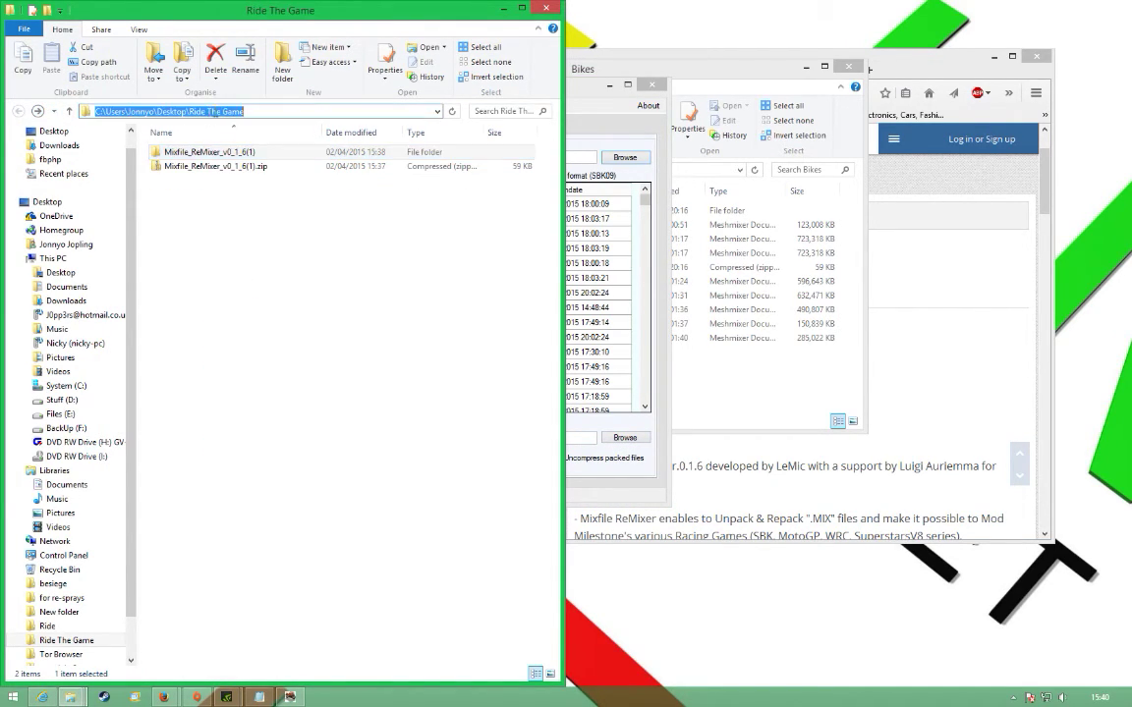
- Paste Ride The Game as Destination directory and extract all files
click(570, 141)
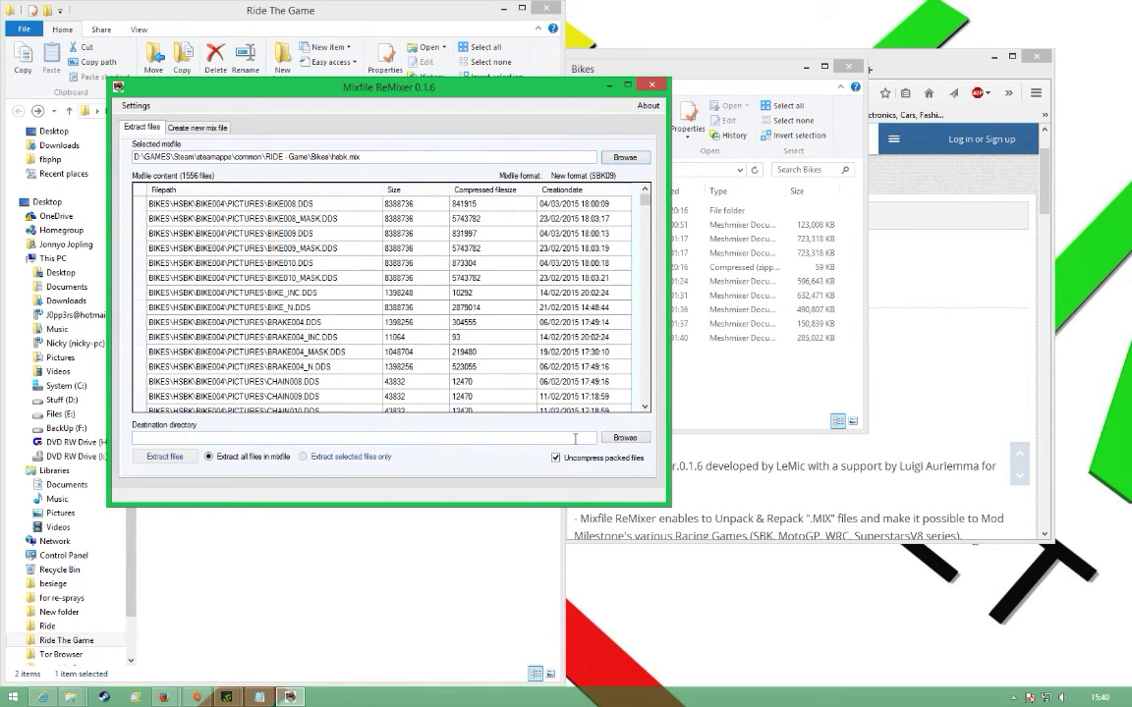
click(248, 437)
key(ctrl+v)
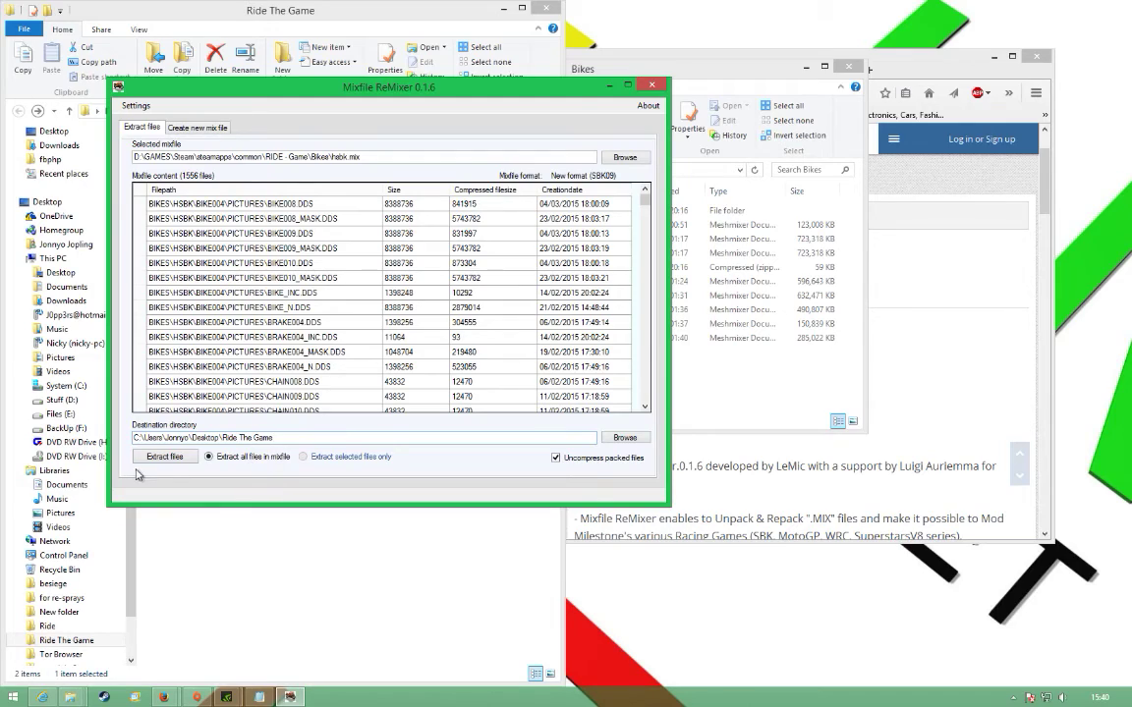
click(167, 460)
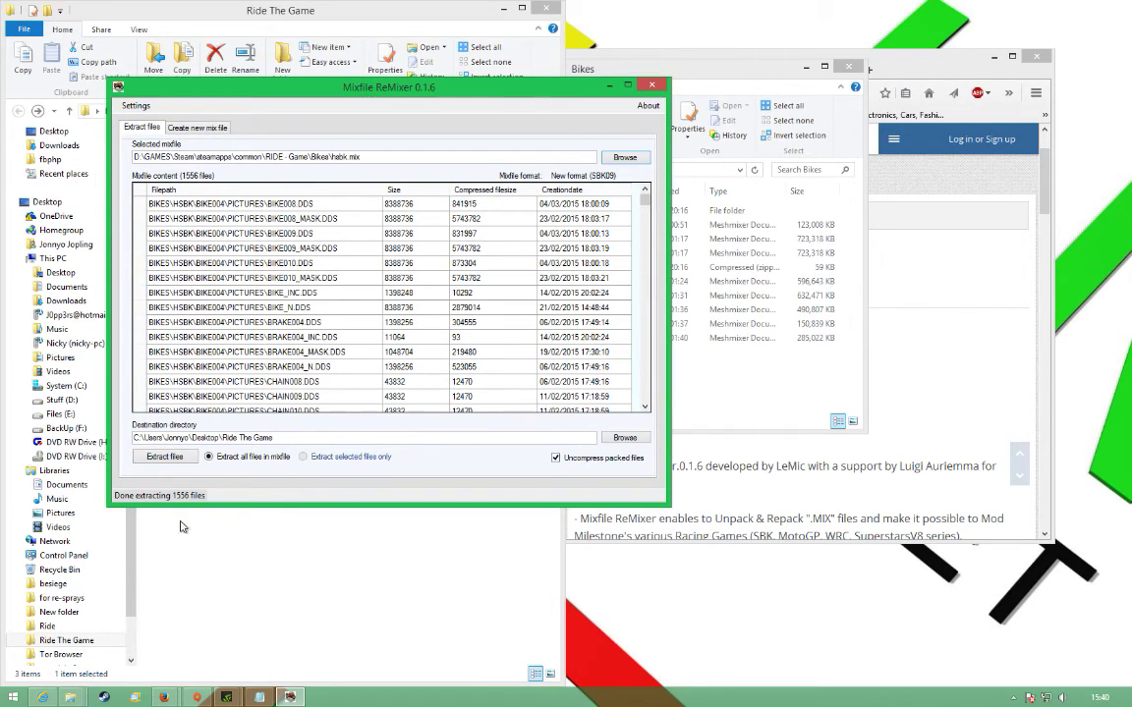
- Open the extracted BIKES > HSBK folder in Ride The Game
drag(367, 92, 1131, 96)
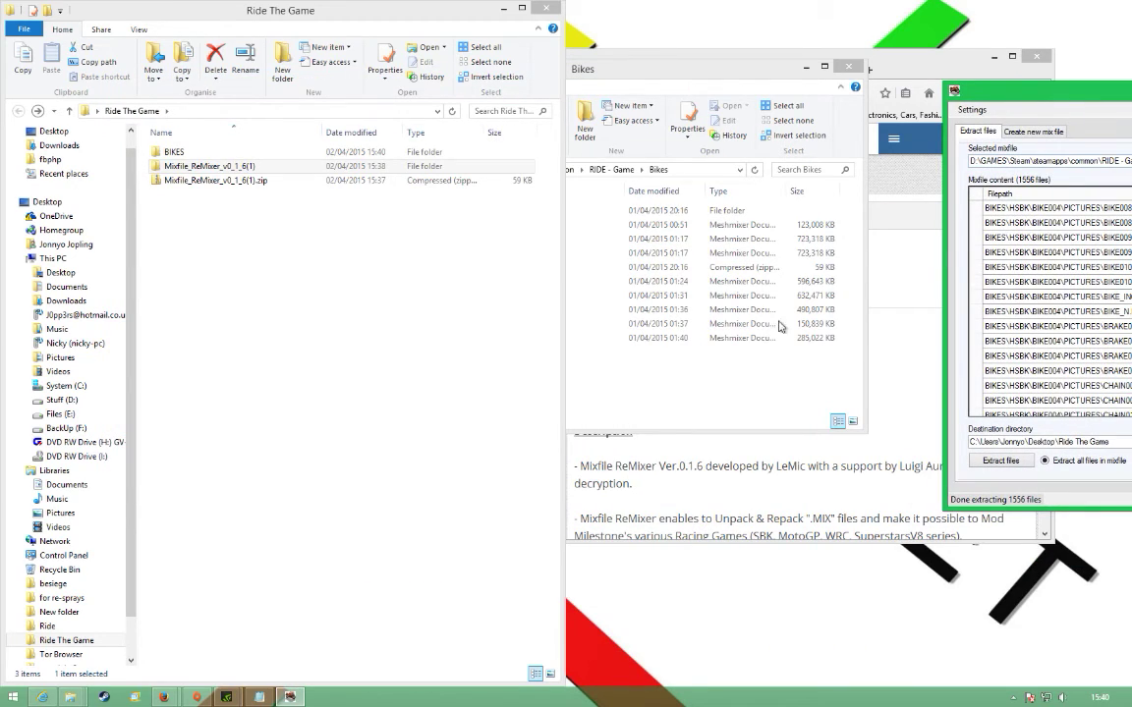
click(375, 478)
click(174, 153)
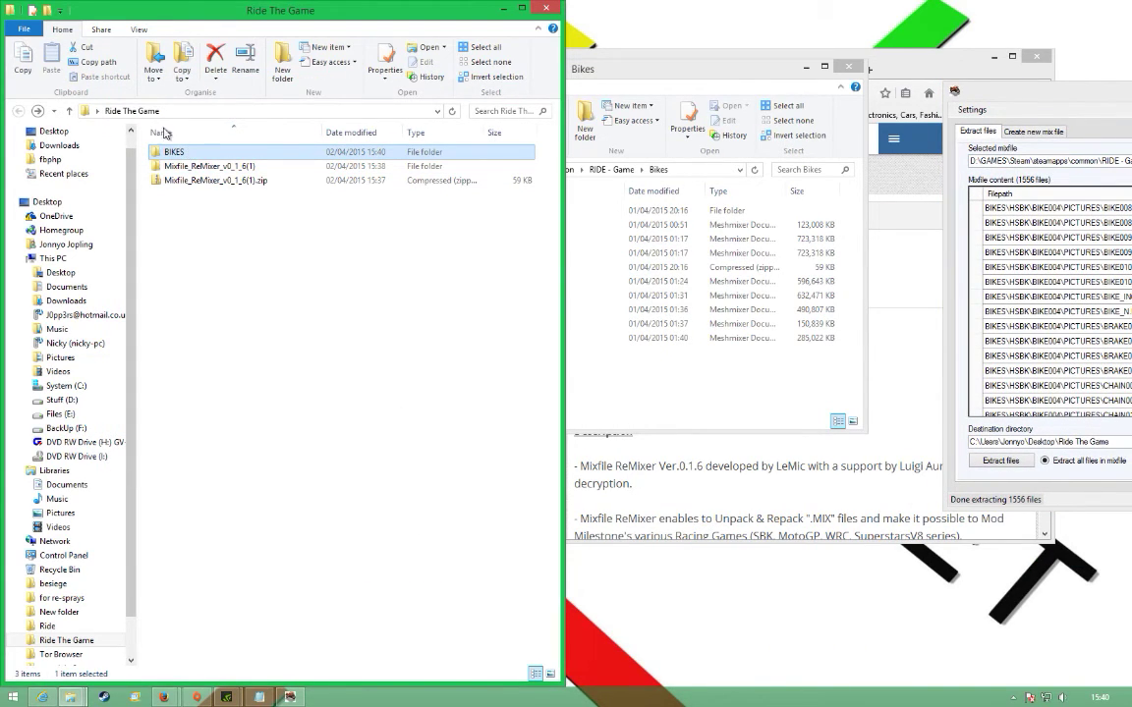
double_click(180, 154)
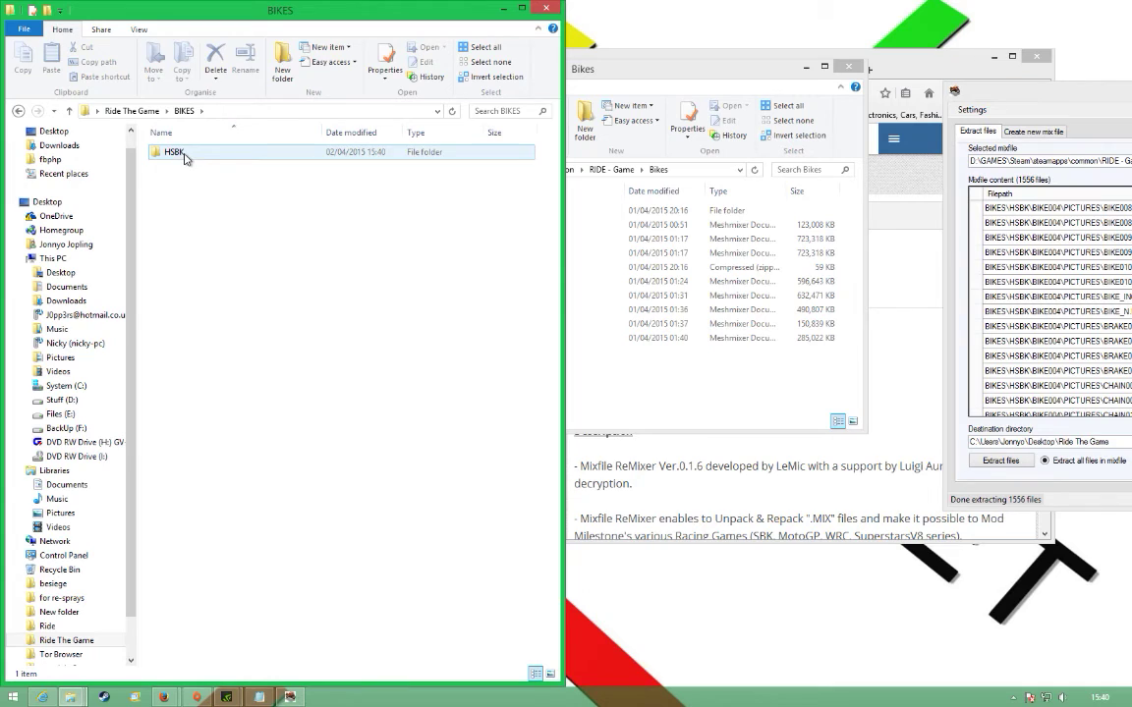
double_click(180, 154)
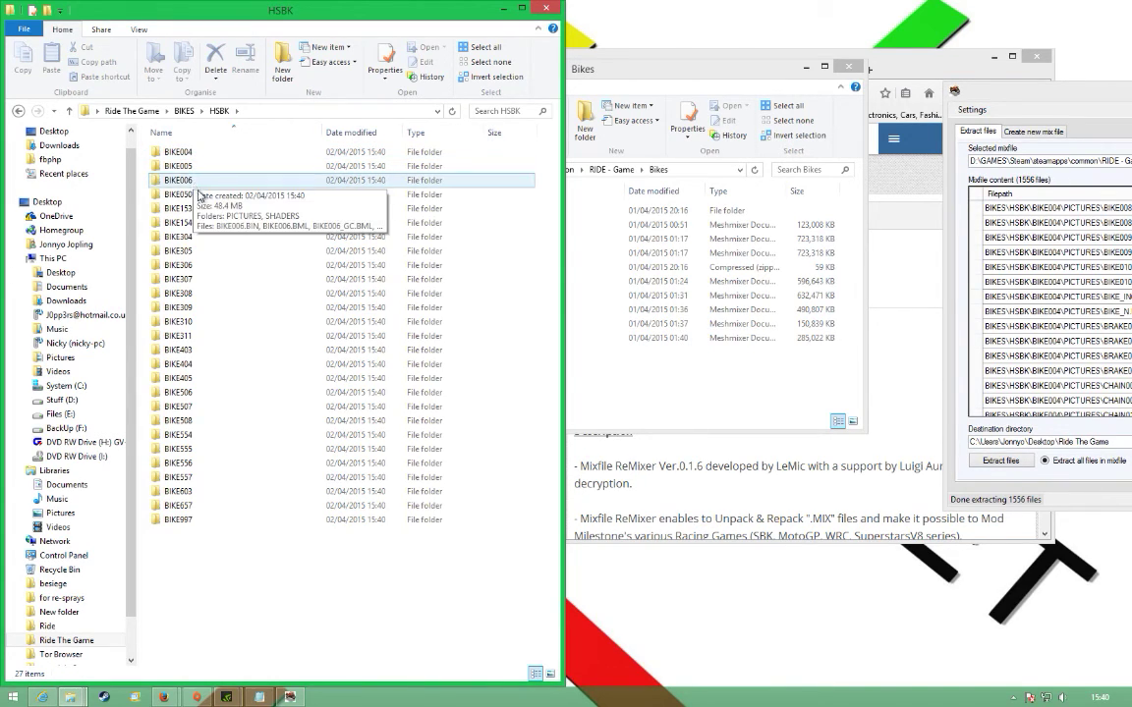
double_click(202, 381)
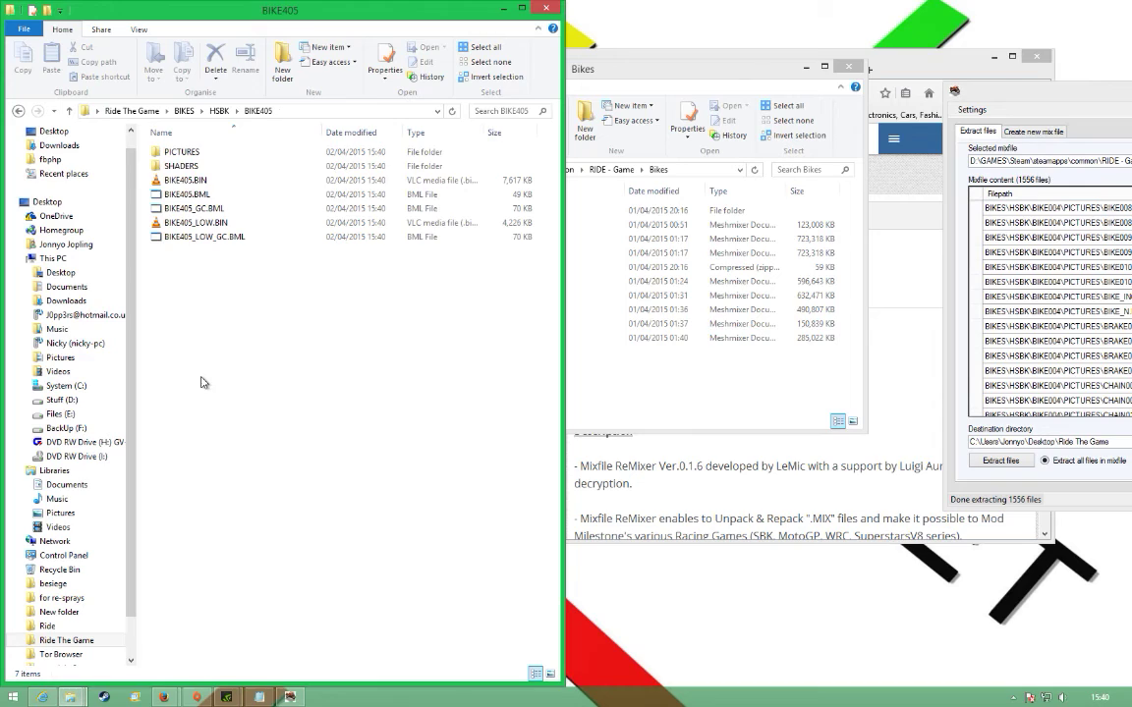
click(18, 110)
- Search HSBK for 'gauge' and maximize the results window
click(506, 112)
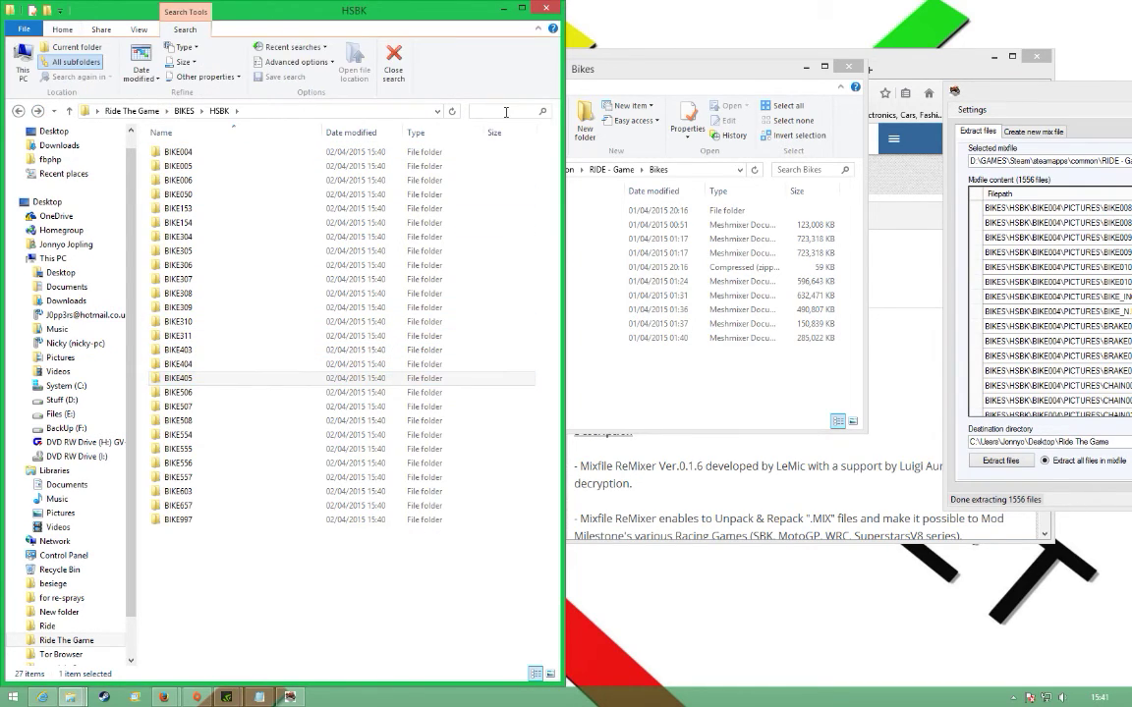
text(guare)
key(BackSpace)
key(BackSpace)
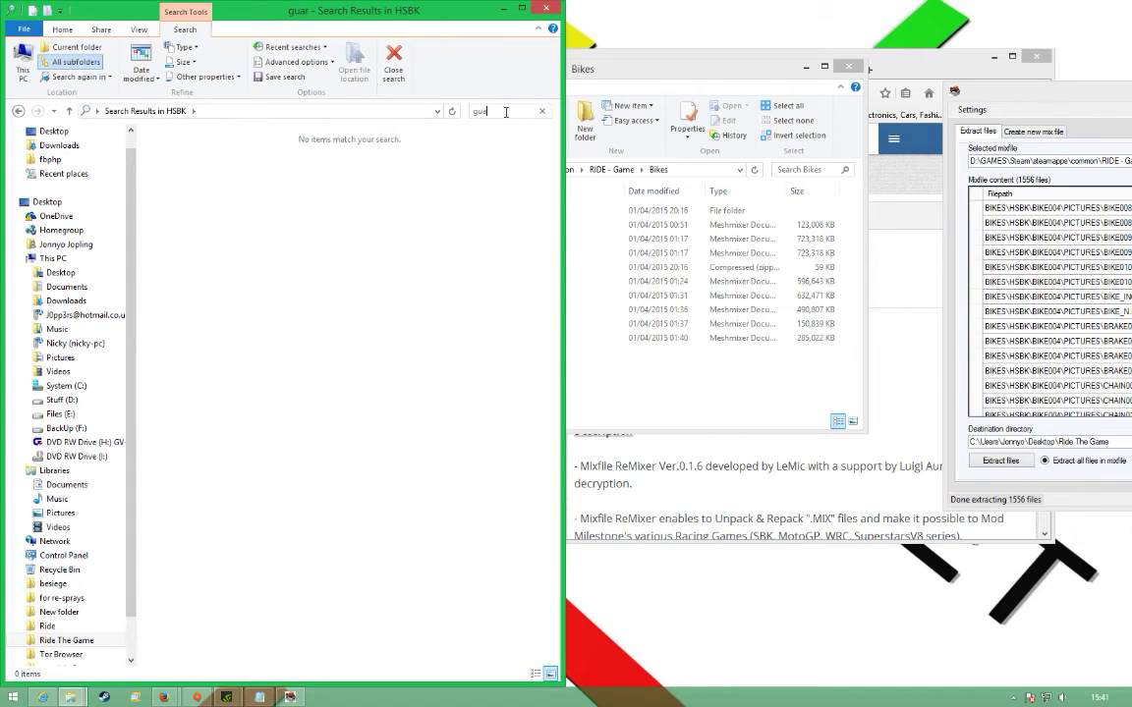
text(ge)
key(BackSpace)
key(BackSpace)
key(BackSpace)
text(auge)
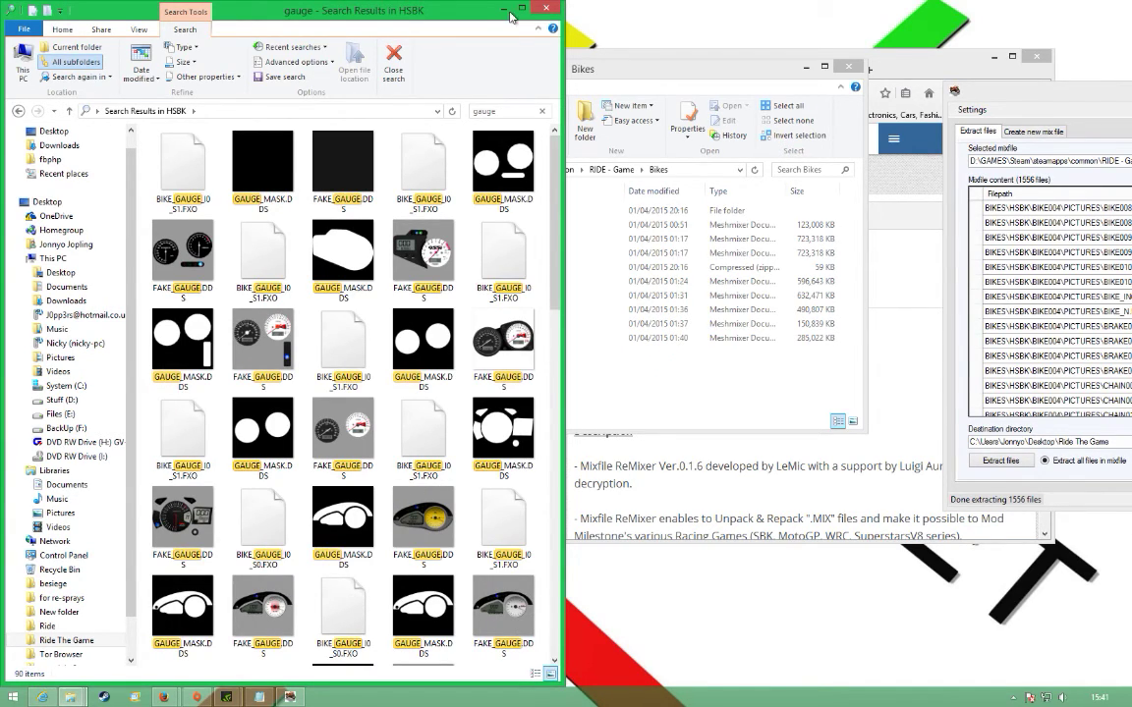
double_click(461, 15)
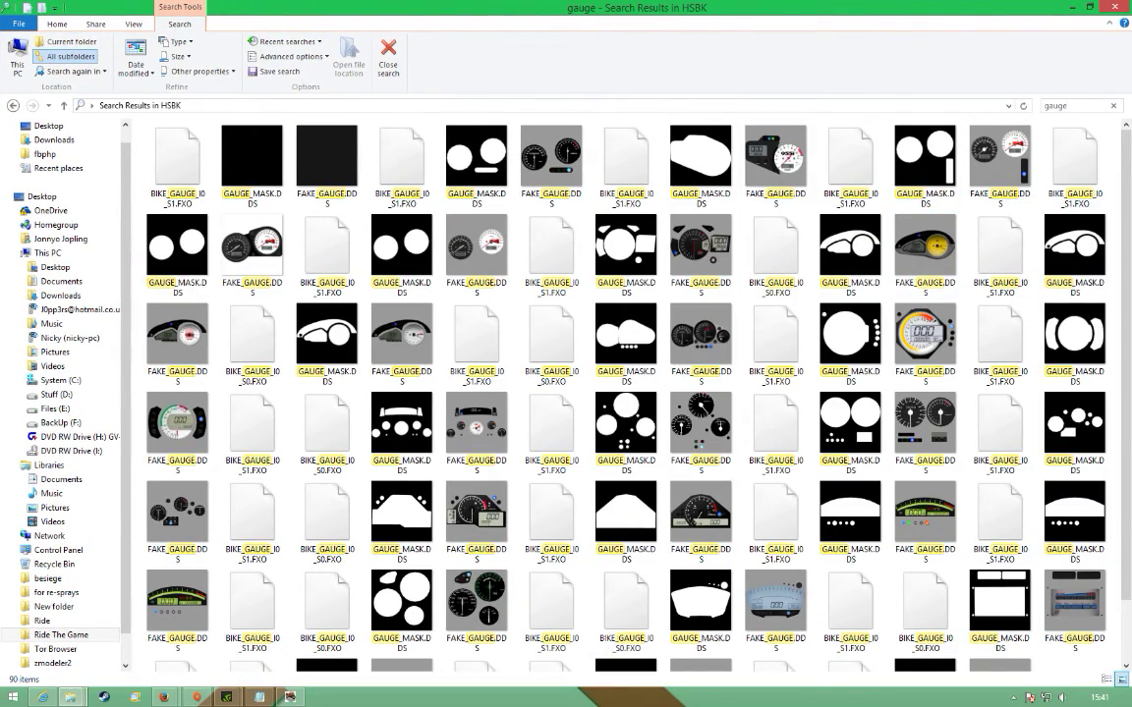
- Check FAKE_GAUGE.DDS's properties in the results, then open its file location
scroll(1129, 229, down, 1)
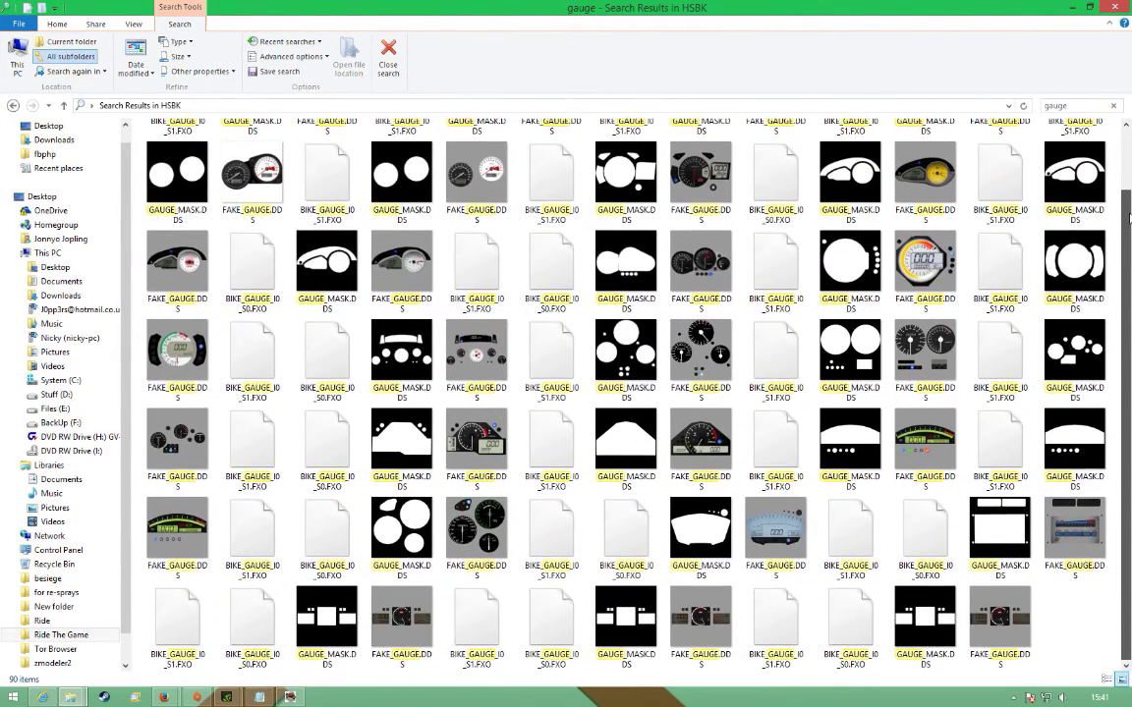
scroll(1128, 218, up, 1)
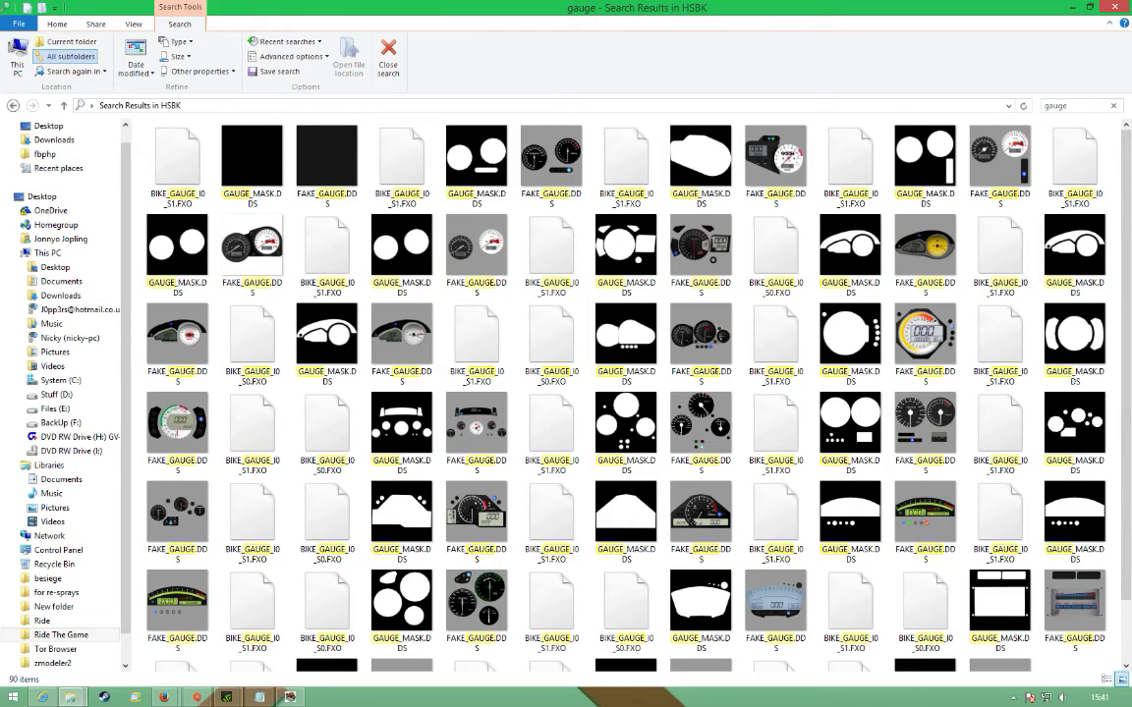
click(677, 322)
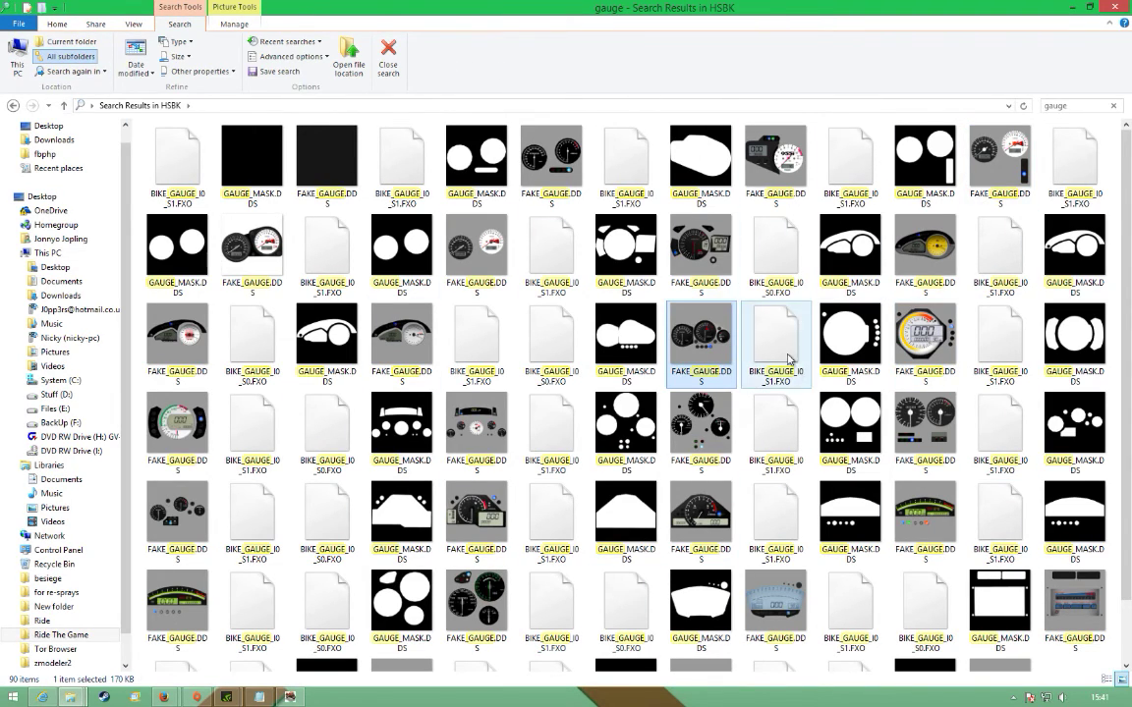
right_click(731, 369)
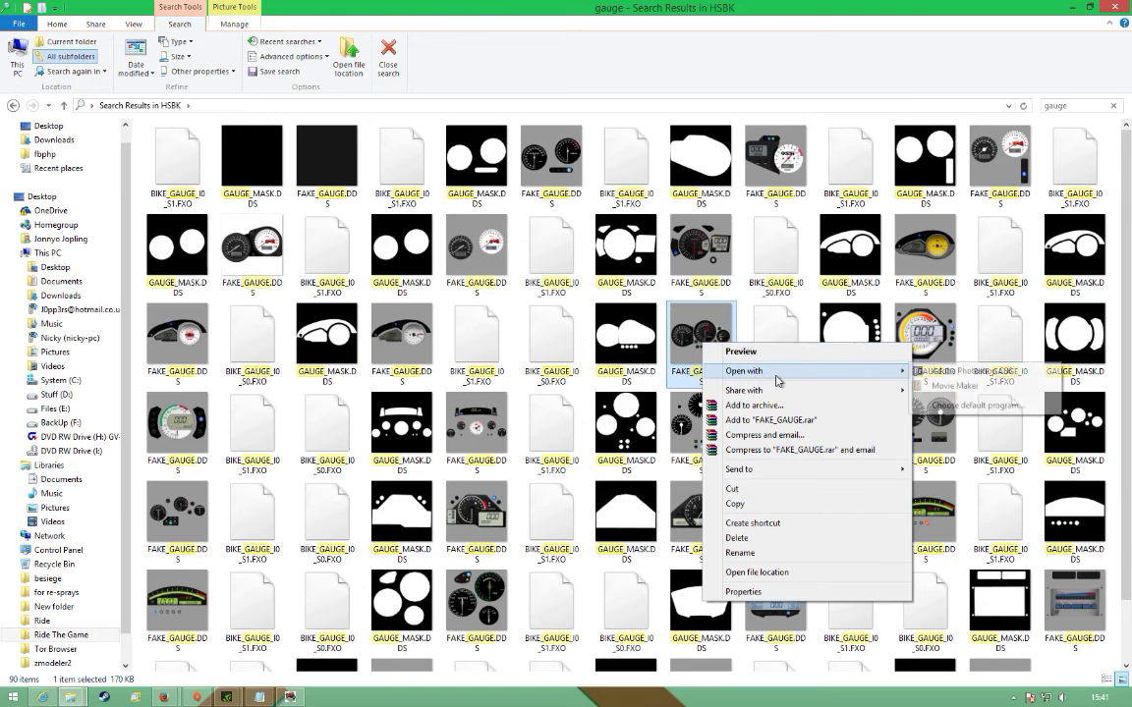
click(776, 591)
click(779, 603)
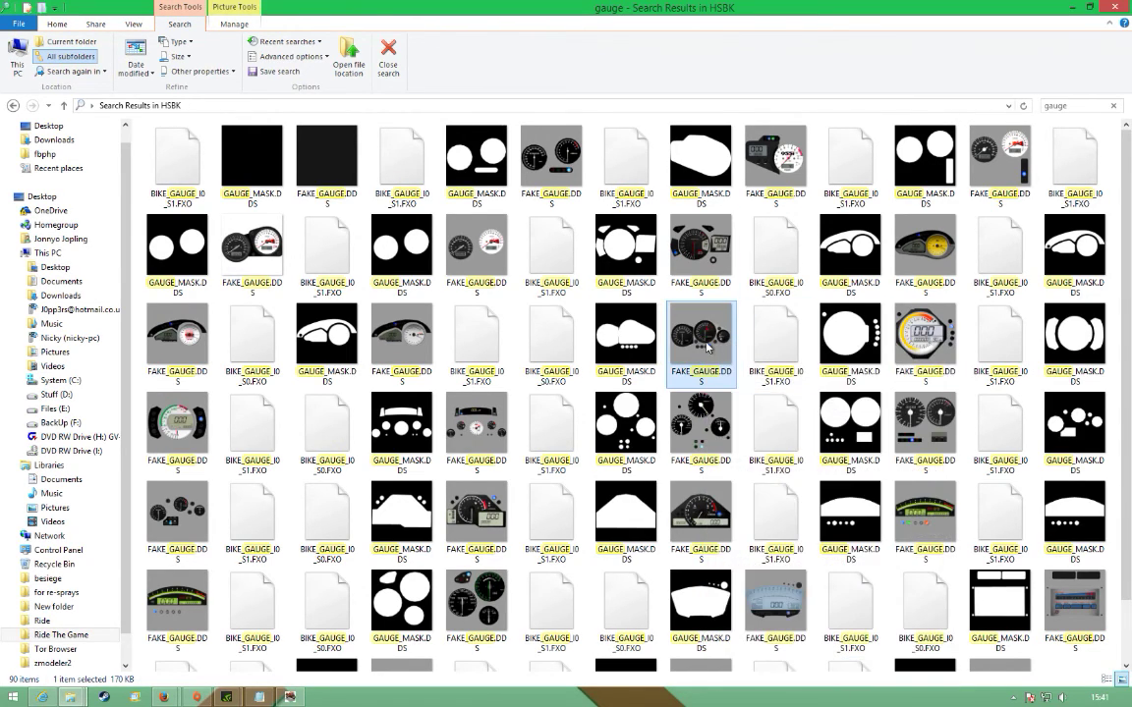
right_click(706, 346)
click(702, 570)
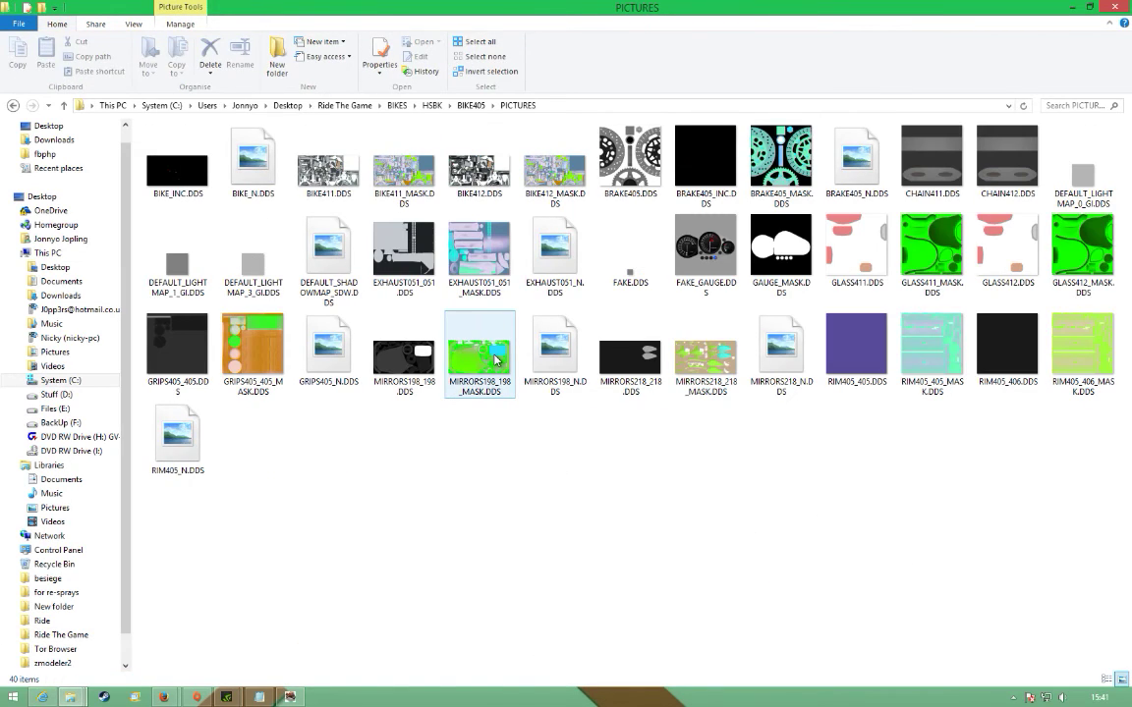
double_click(561, 14)
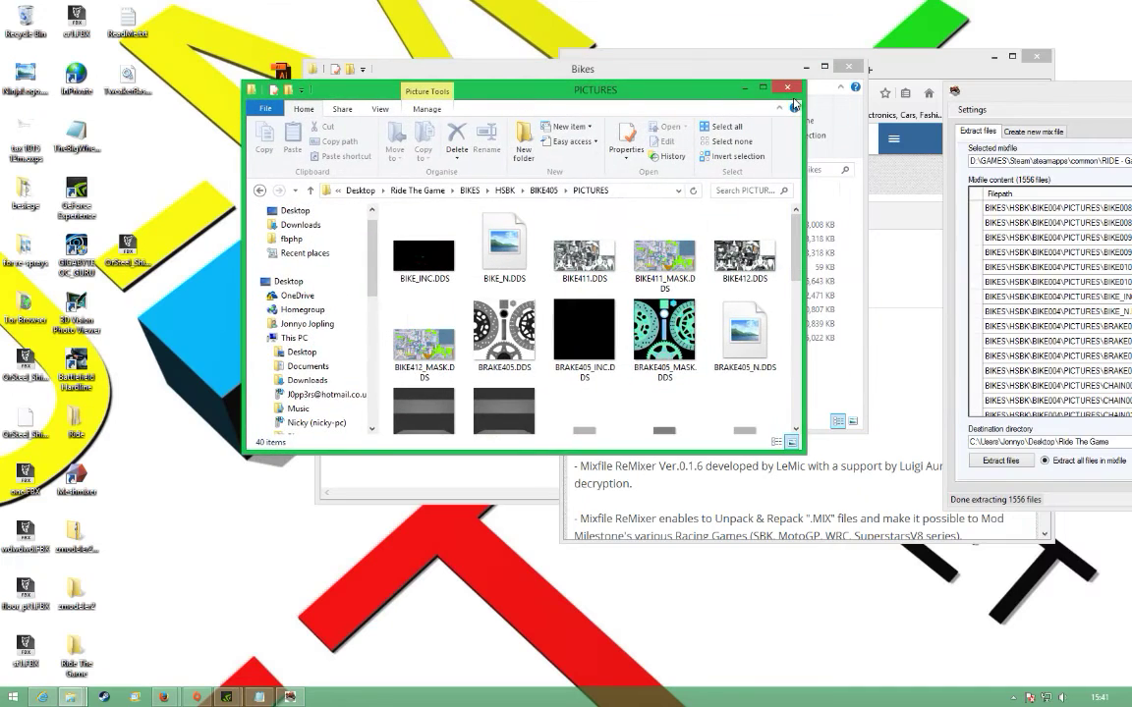
drag(647, 93, 615, 0)
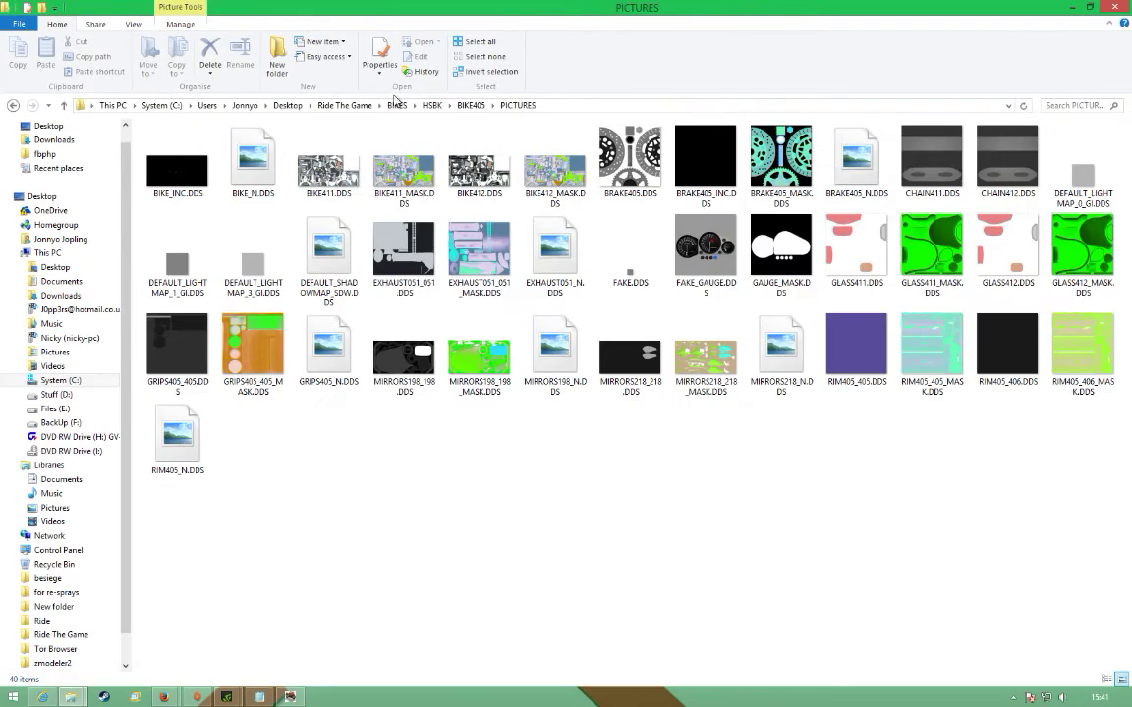
click(344, 105)
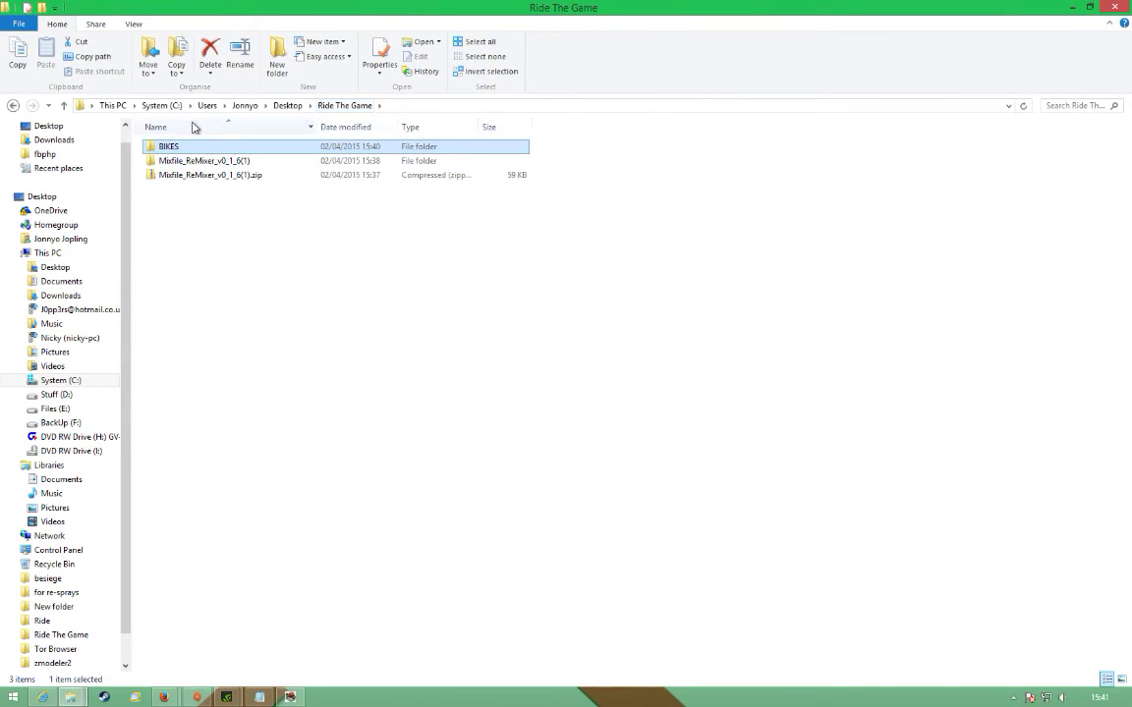
double_click(169, 146)
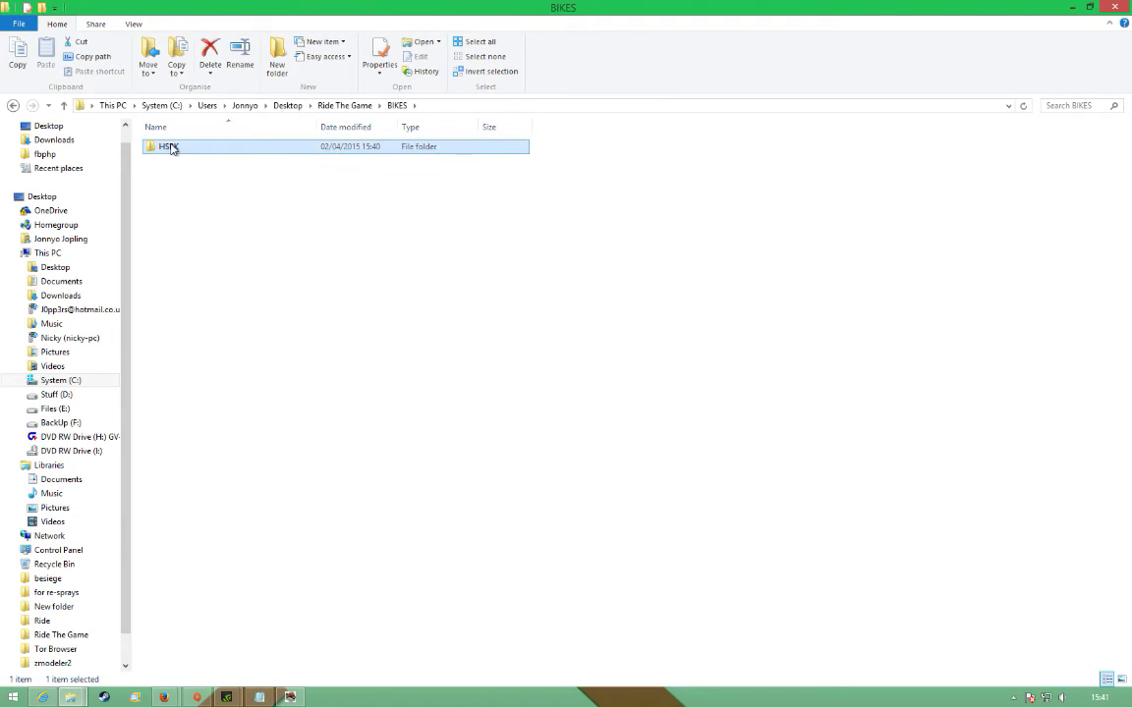
double_click(169, 146)
double_click(207, 380)
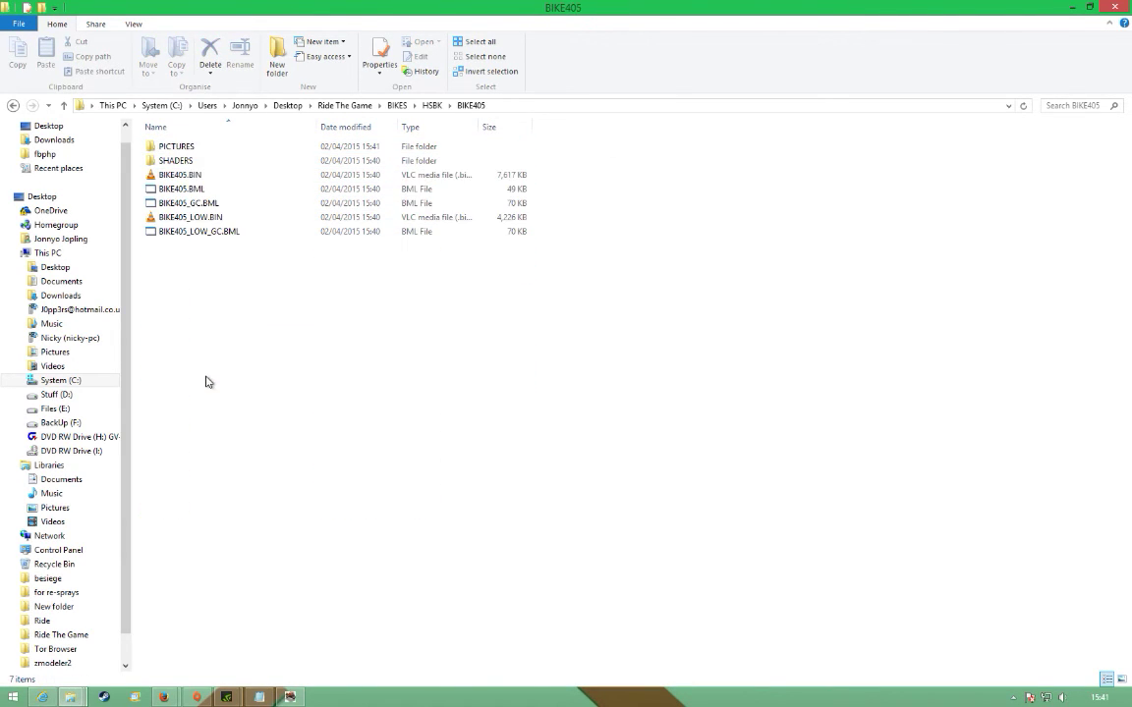
double_click(177, 148)
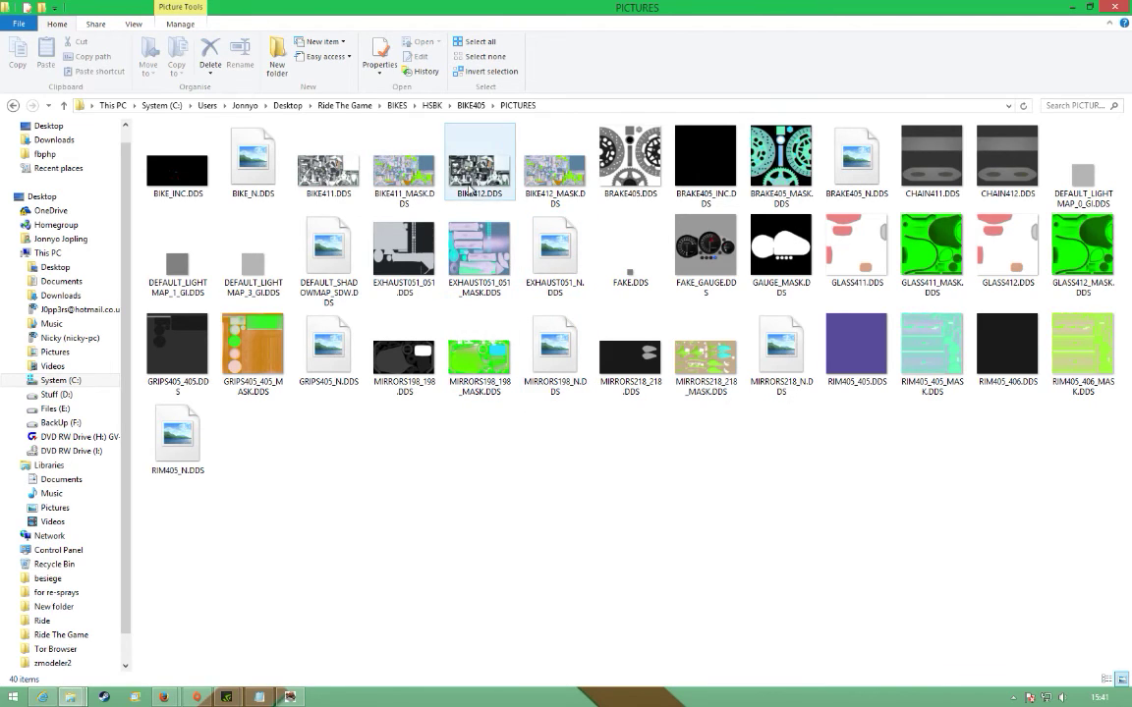
double_click(325, 182)
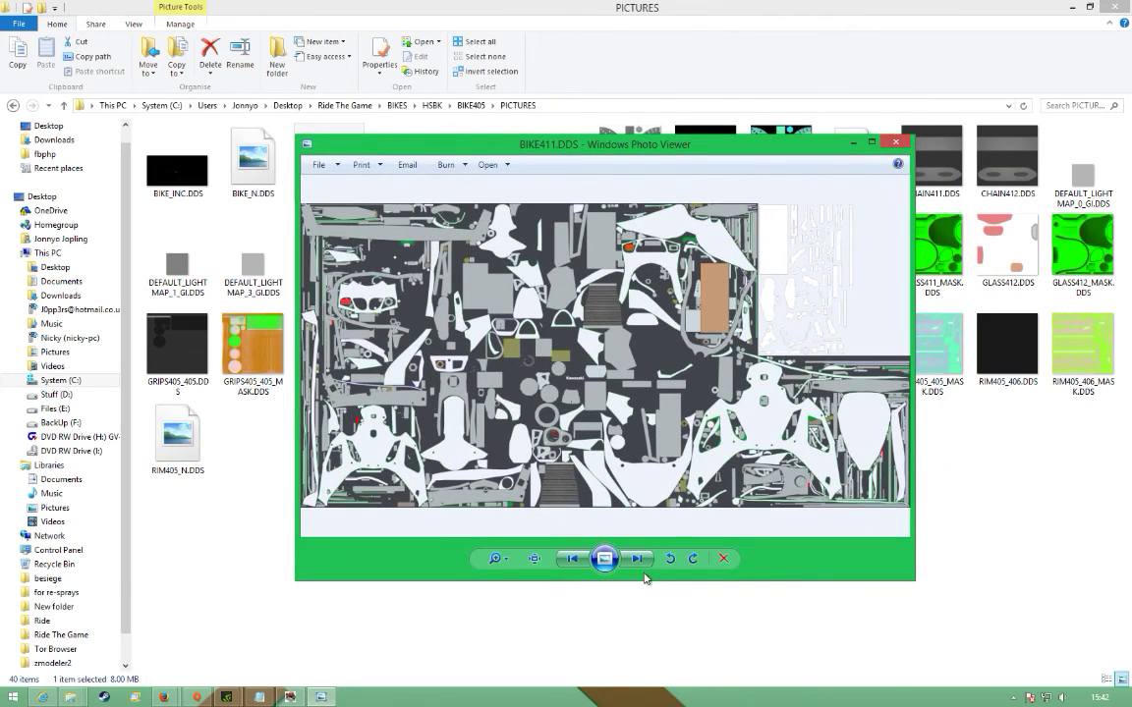
click(639, 558)
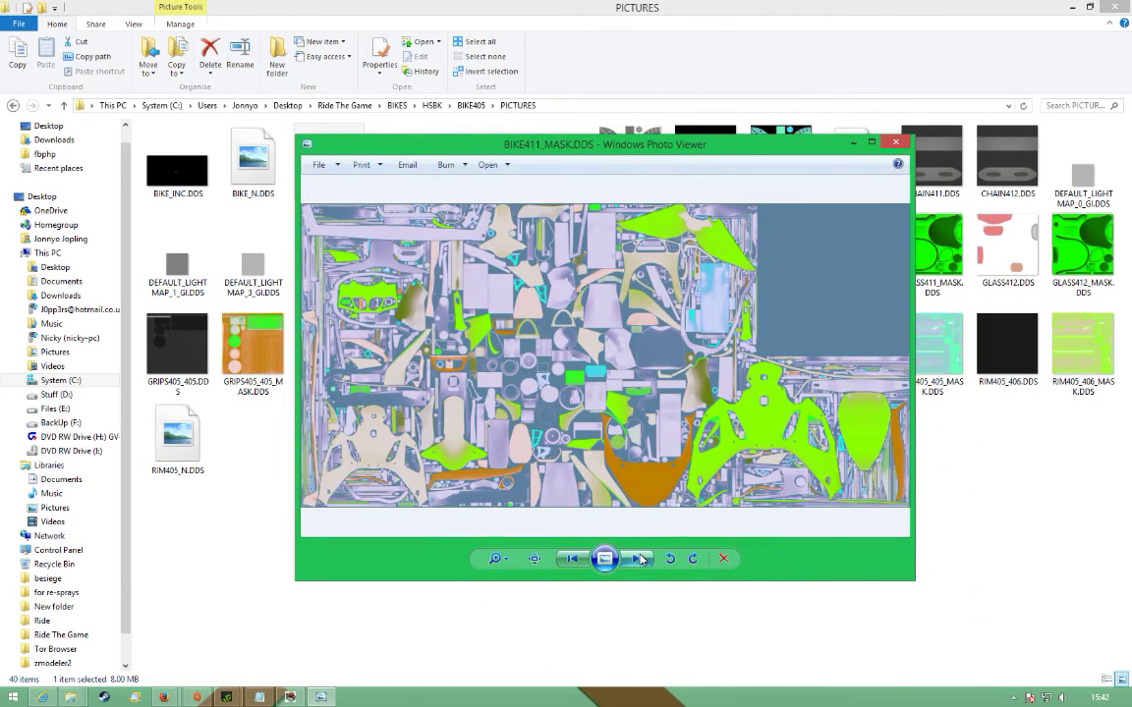
click(638, 558)
click(639, 558)
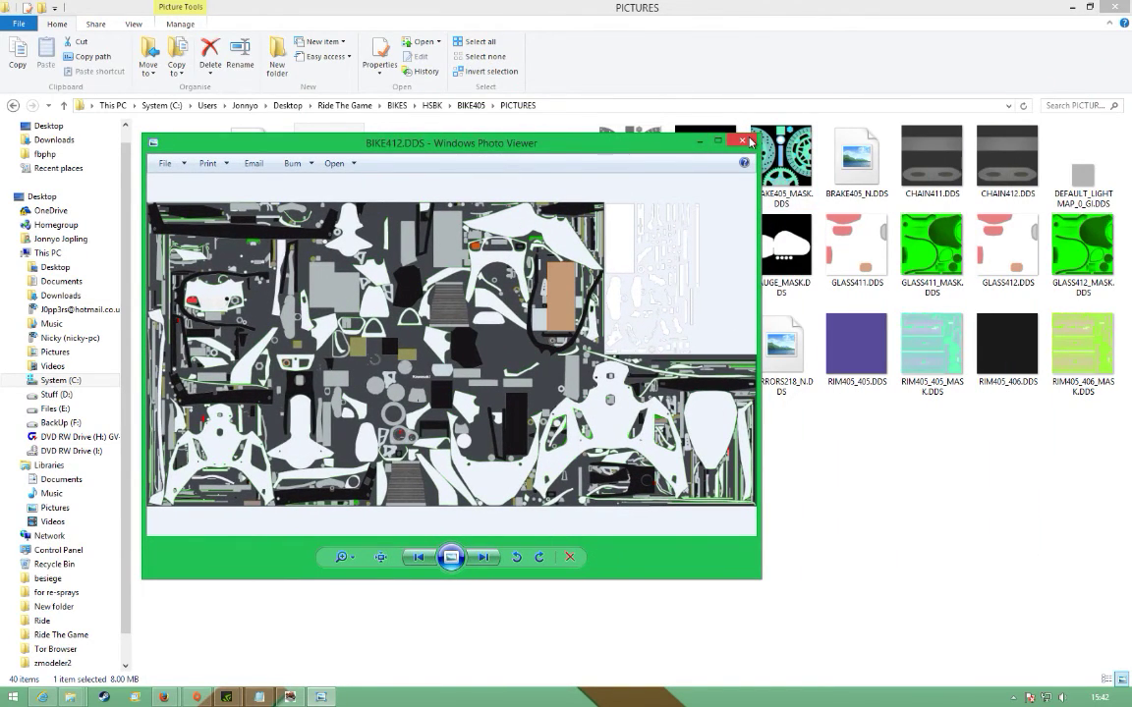
click(750, 140)
- Open BIKE412.DDS in Adobe Photoshop CS6, accepting the default NVIDIA DDS read options
right_click(493, 180)
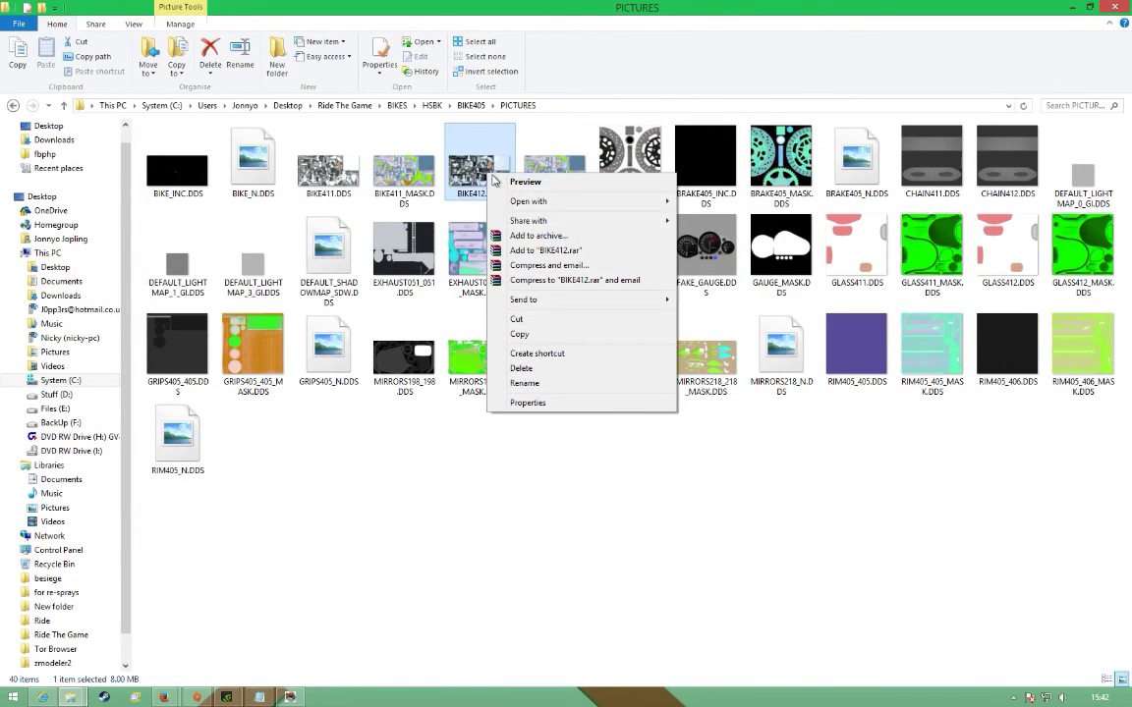
mouse_move(629, 201)
click(722, 200)
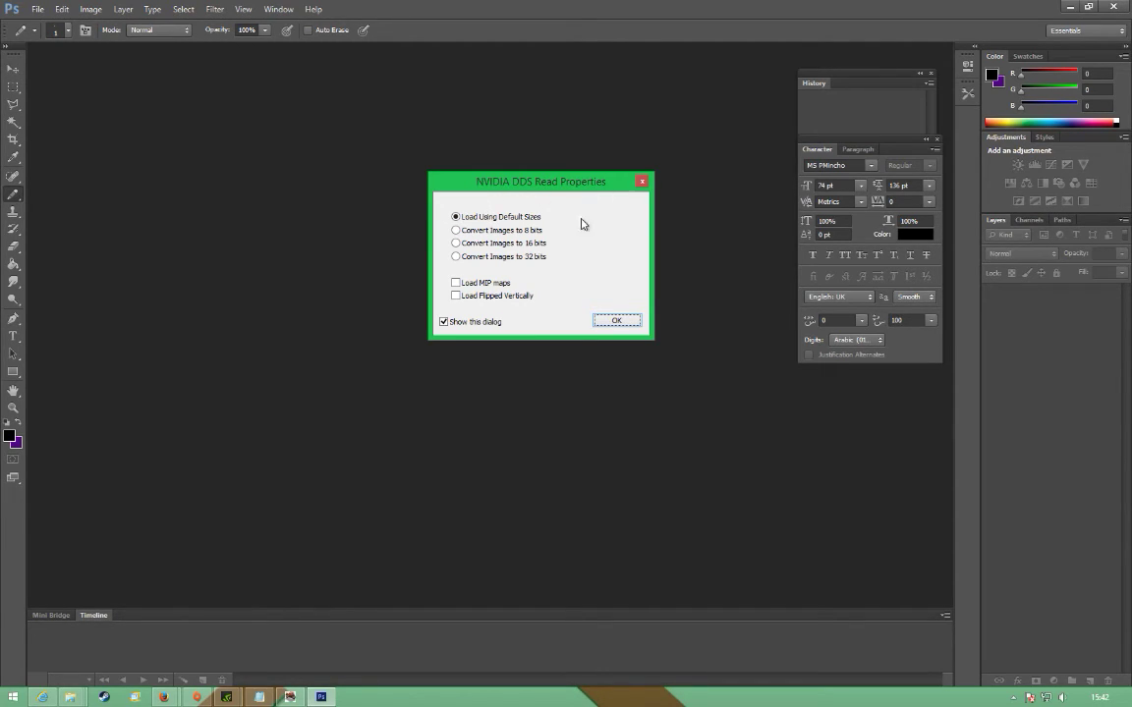
click(615, 322)
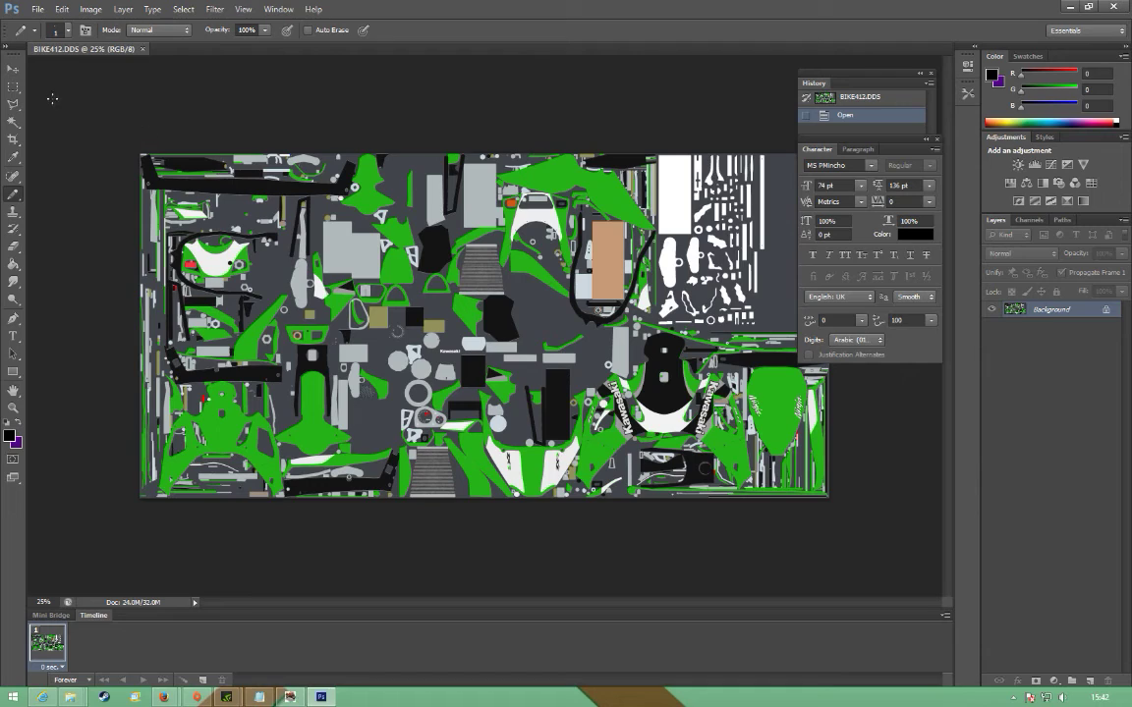
- Unlock the Background as Layer 0, clear it, and fill the whole canvas with solid black
key(m)
mouse_move(84, 119)
mouse_down()
mouse_move(353, 304)
mouse_move(867, 541)
mouse_up()
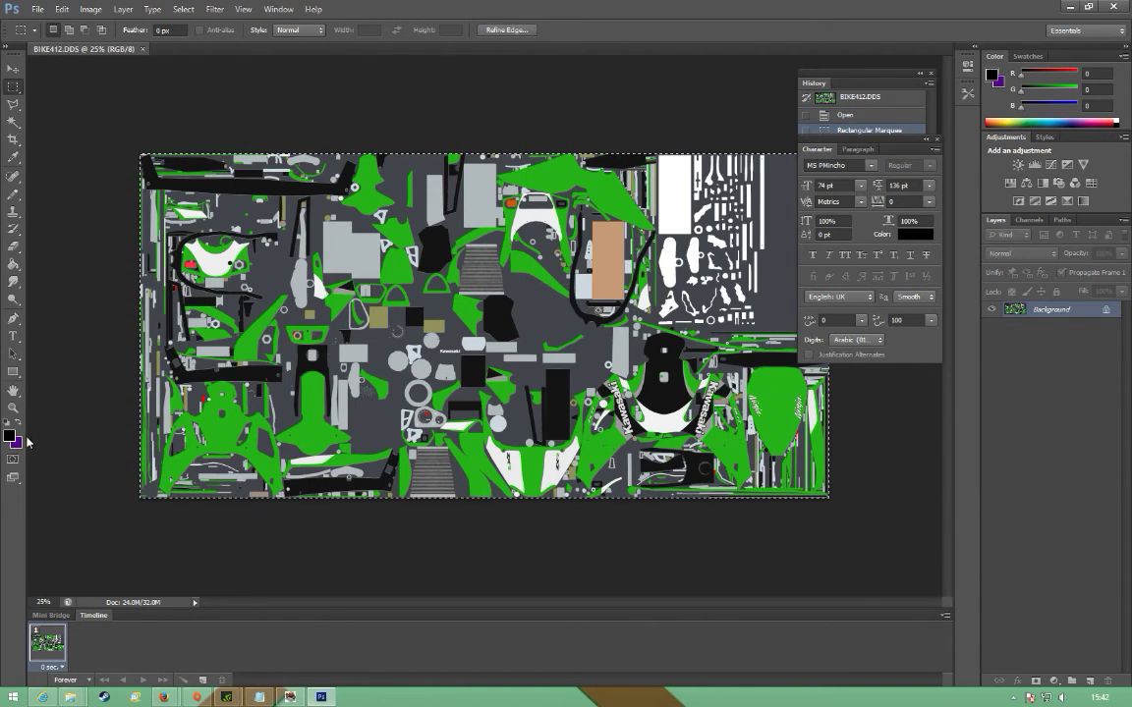
double_click(1041, 309)
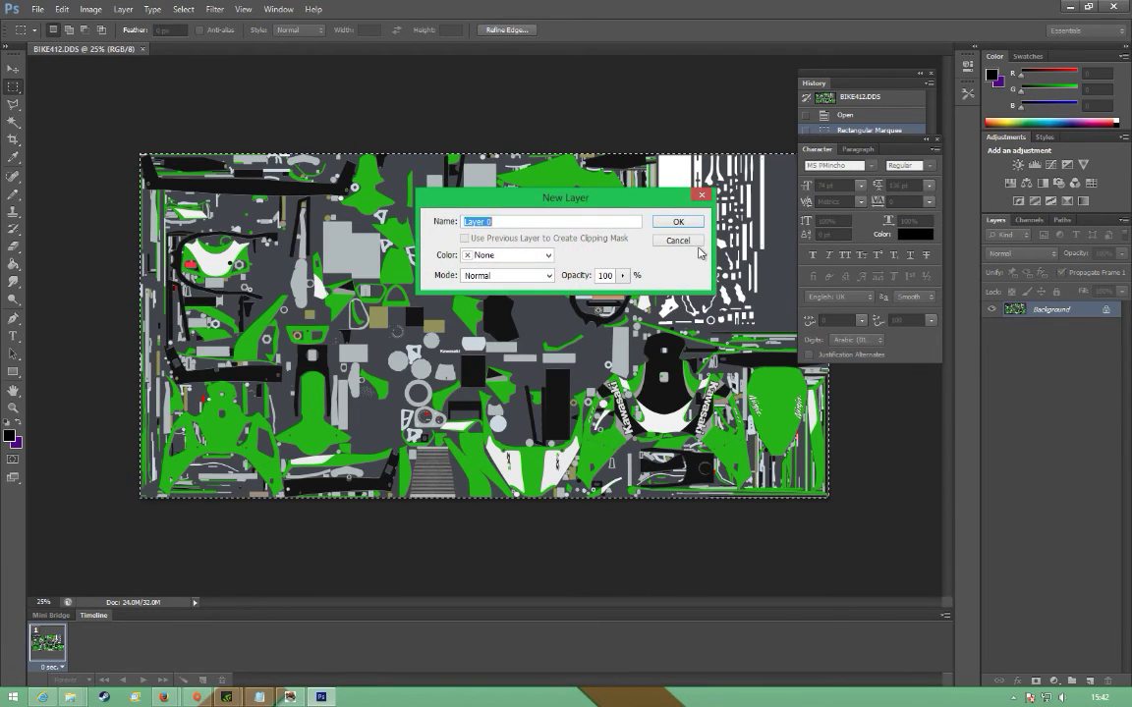
click(677, 222)
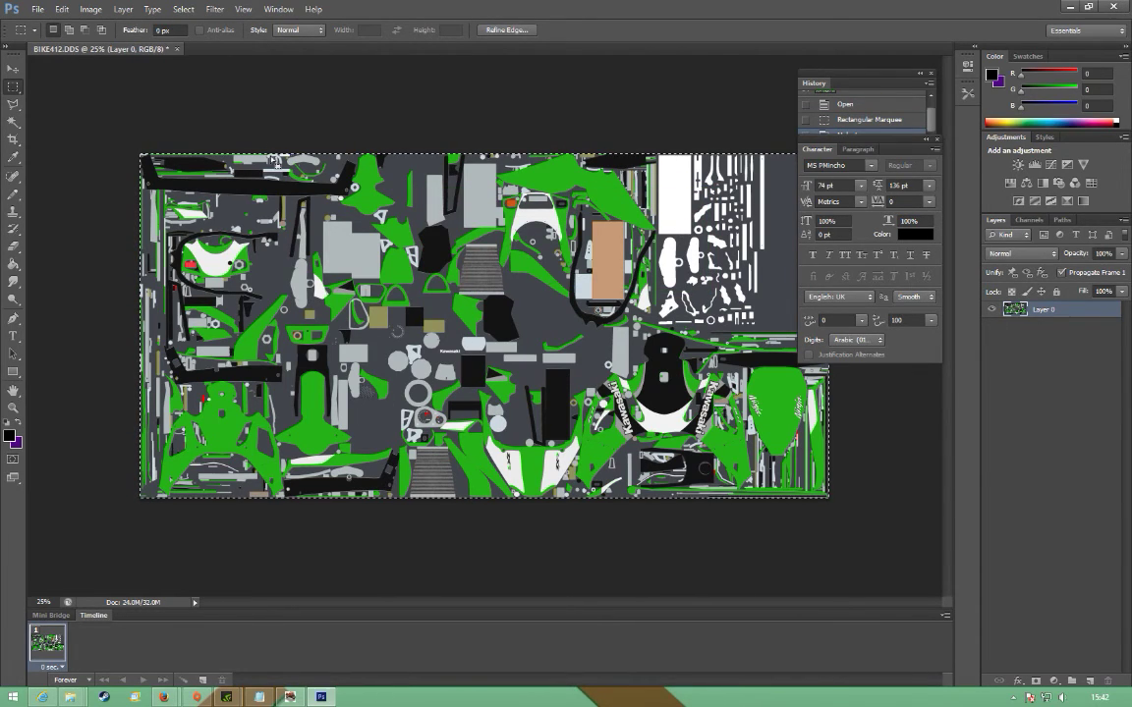
key(Delete)
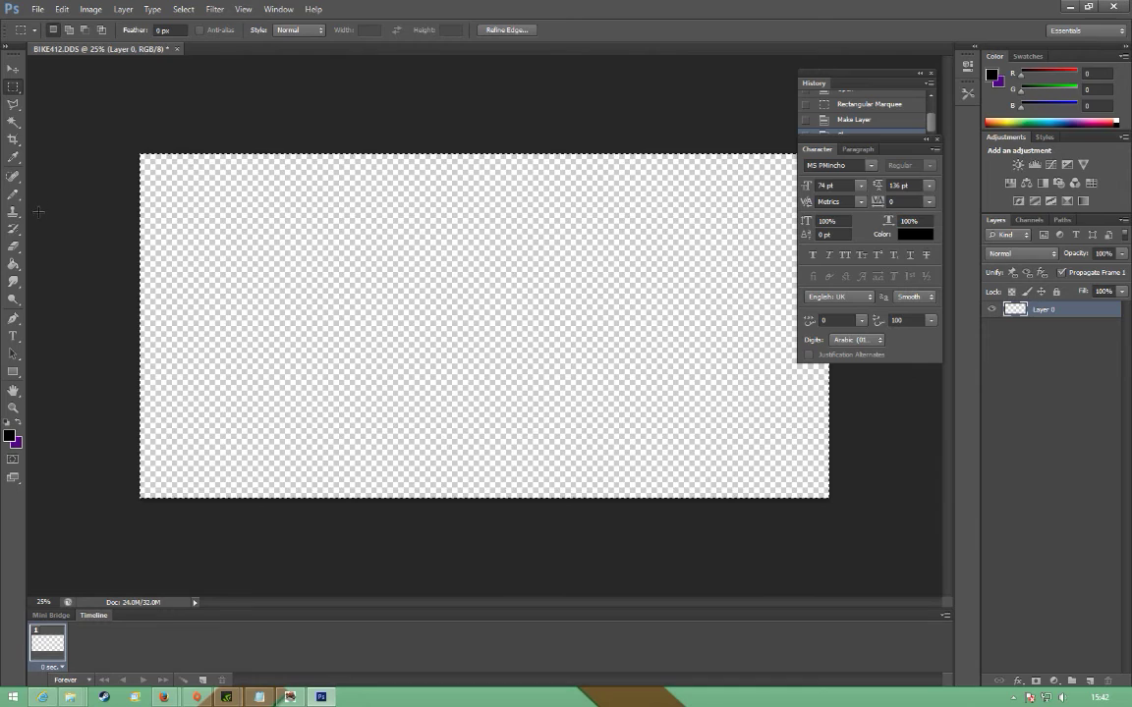
click(12, 265)
click(158, 228)
click(13, 87)
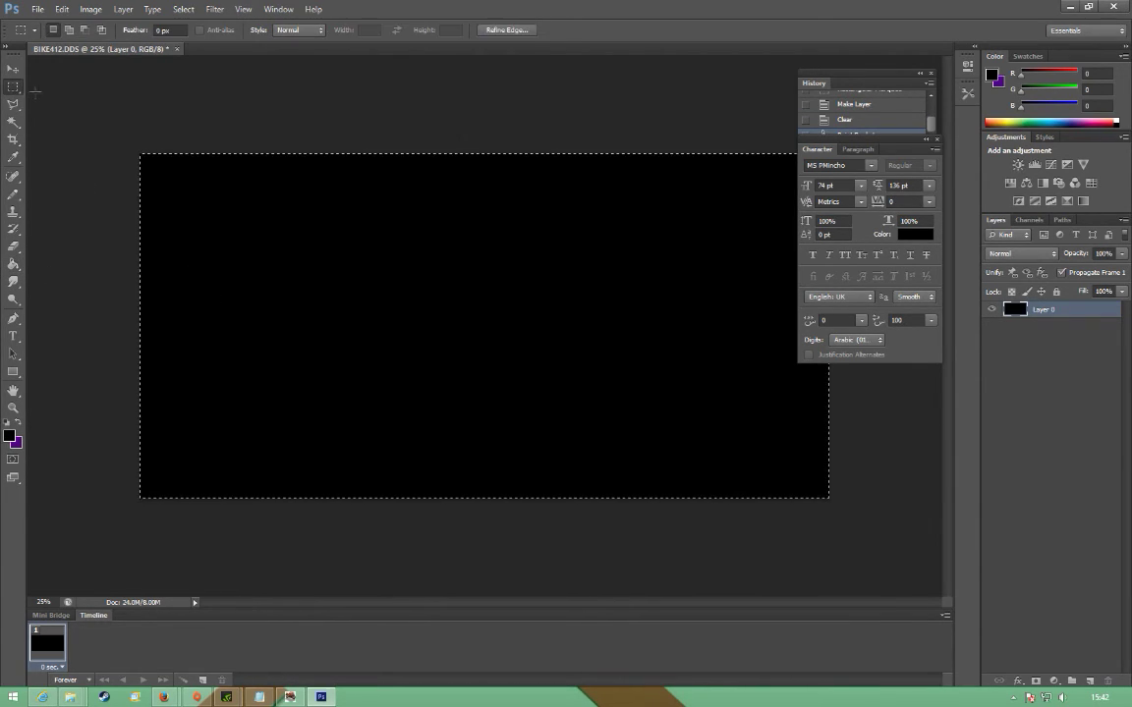
click(666, 330)
- Save the black texture over BIKE412.DDS using the DXT1 DDS settings
click(37, 9)
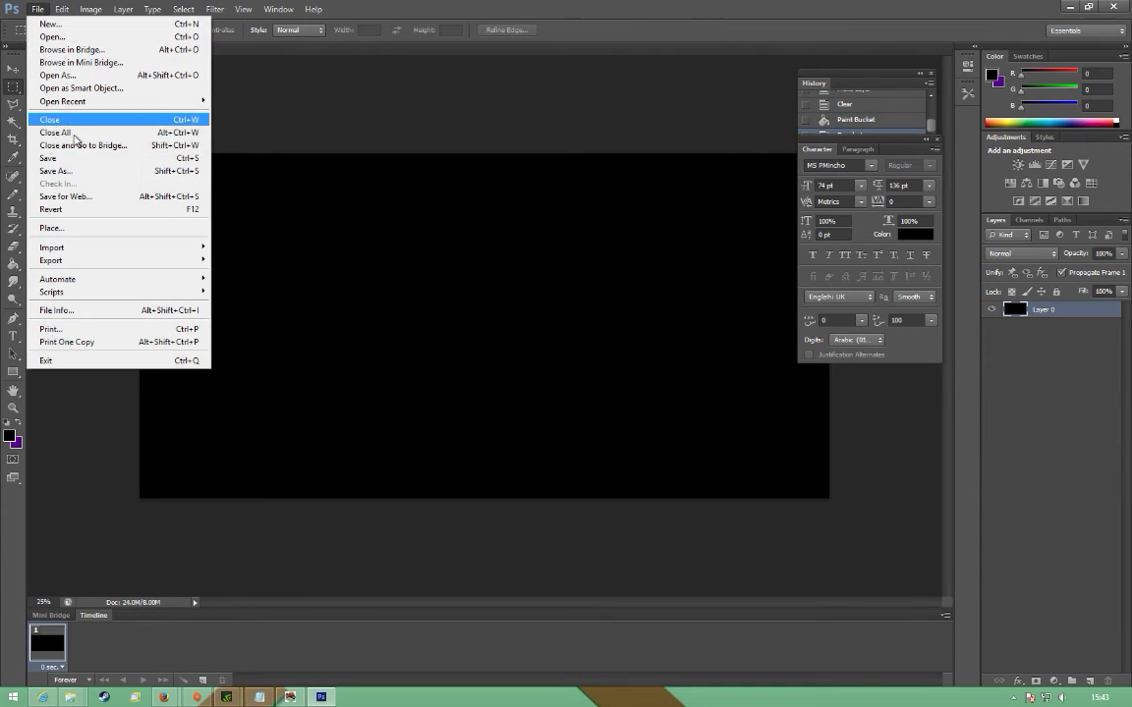
click(59, 142)
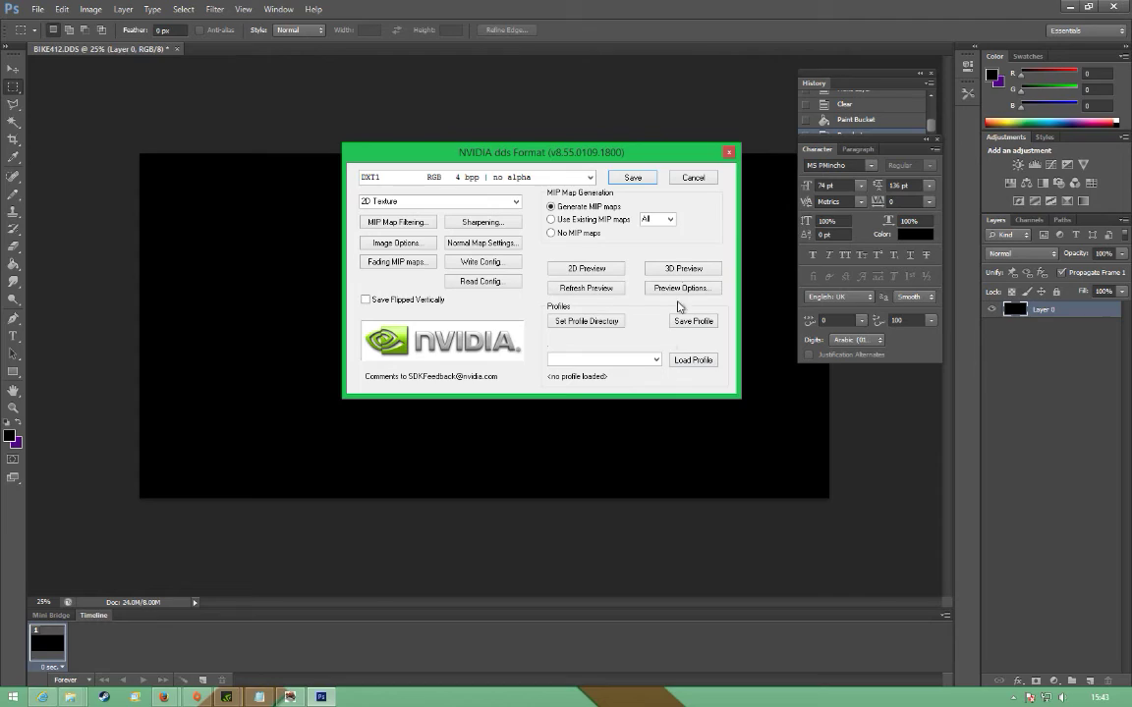
click(633, 178)
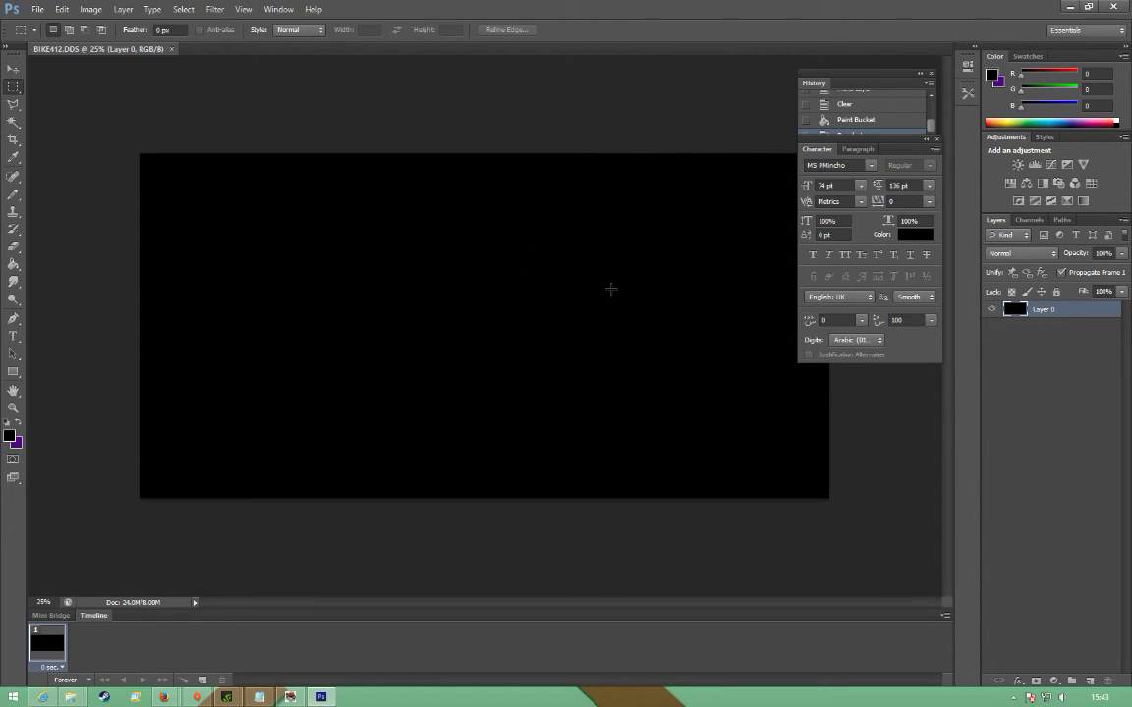
drag(661, 11, 625, 232)
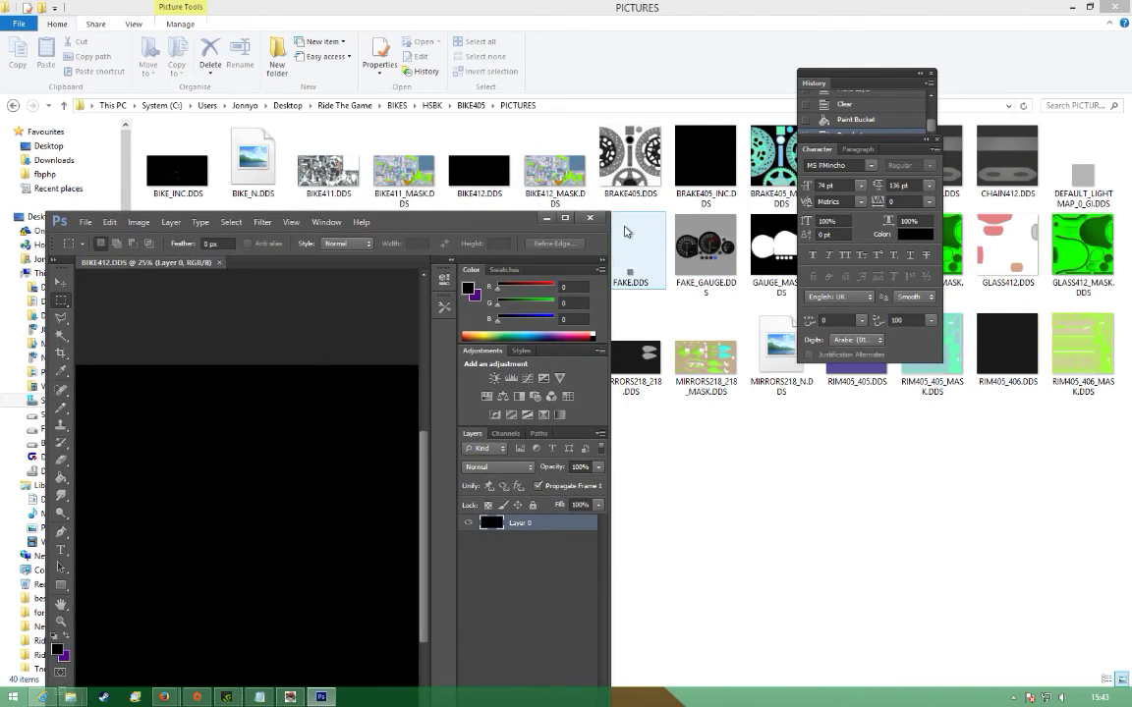
- Close Photoshop and go back through BIKE405, HSBK and BIKES to the Ride The Game folder
click(590, 217)
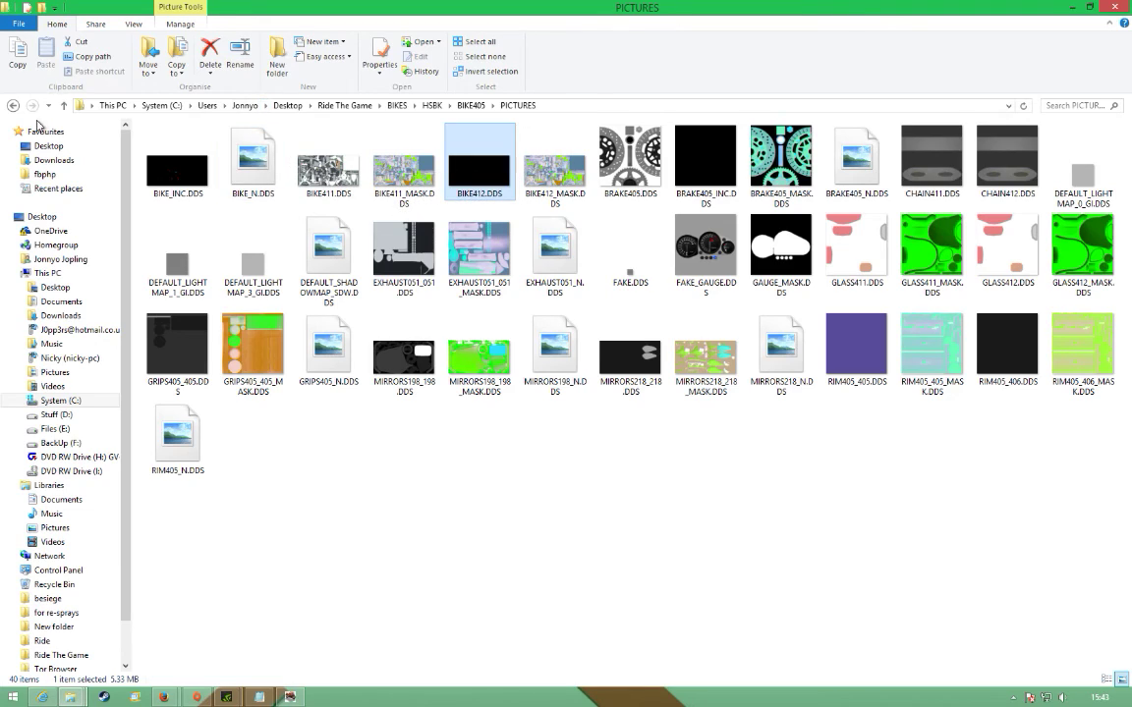
click(14, 106)
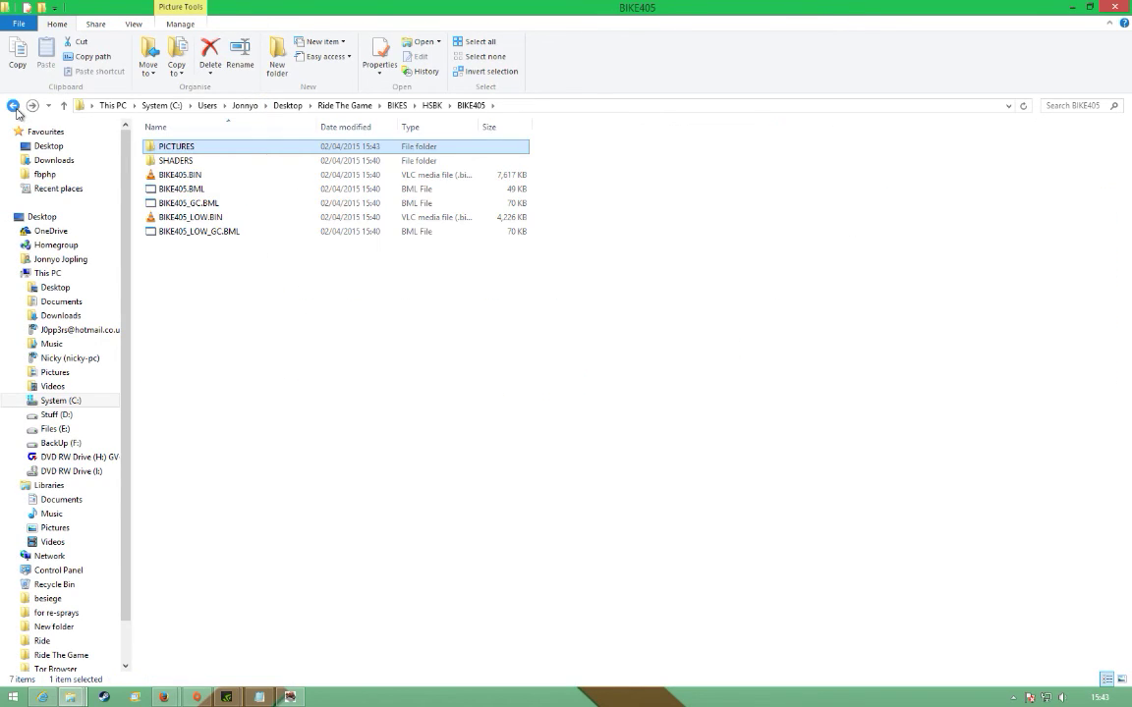
click(14, 106)
click(14, 106)
click(14, 106)
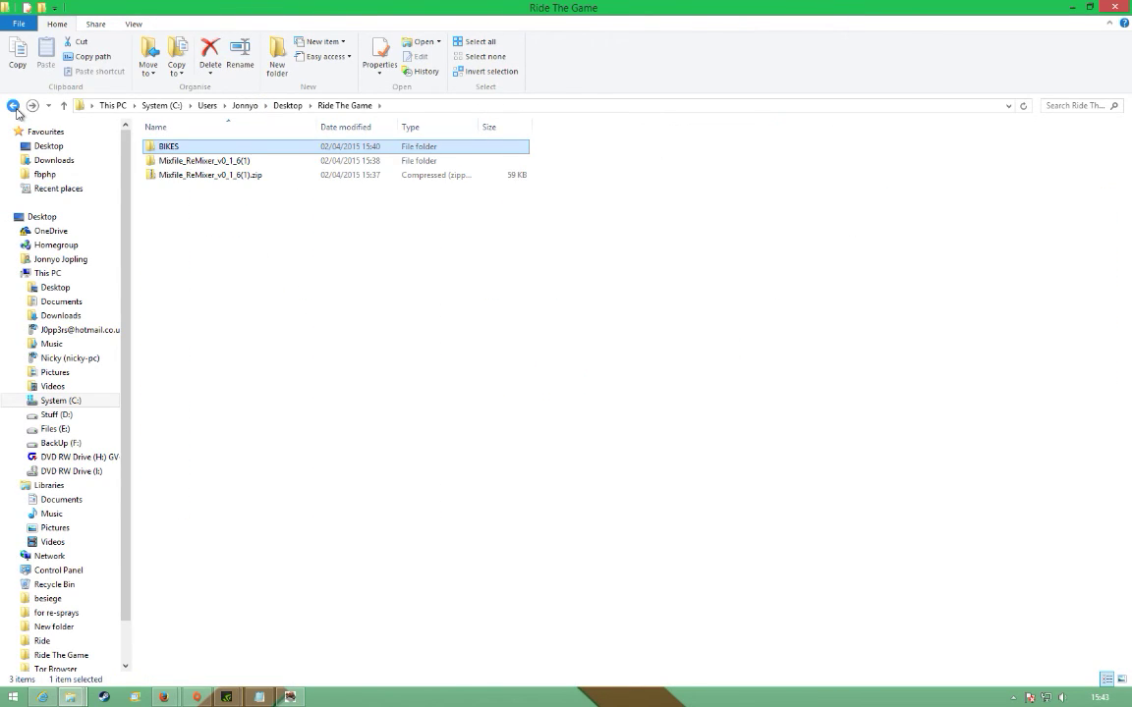
- Bring Mixfile ReMixer forward, centre its window, and switch to the new mix file tab
click(291, 697)
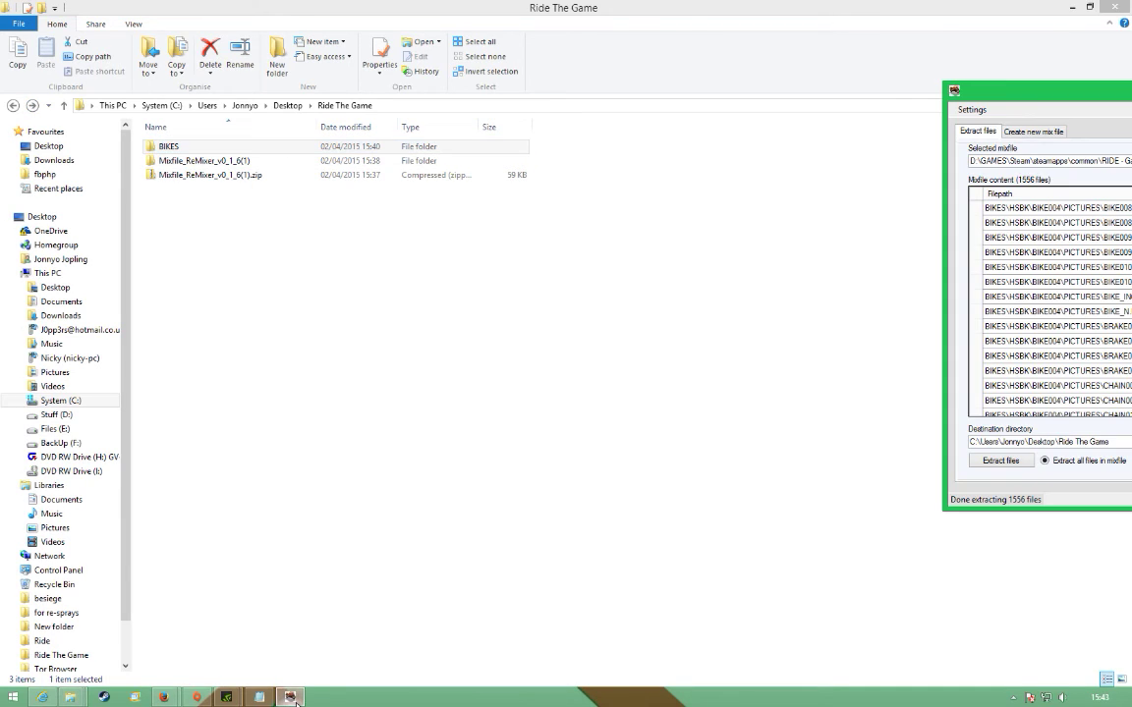
drag(1076, 94, 499, 102)
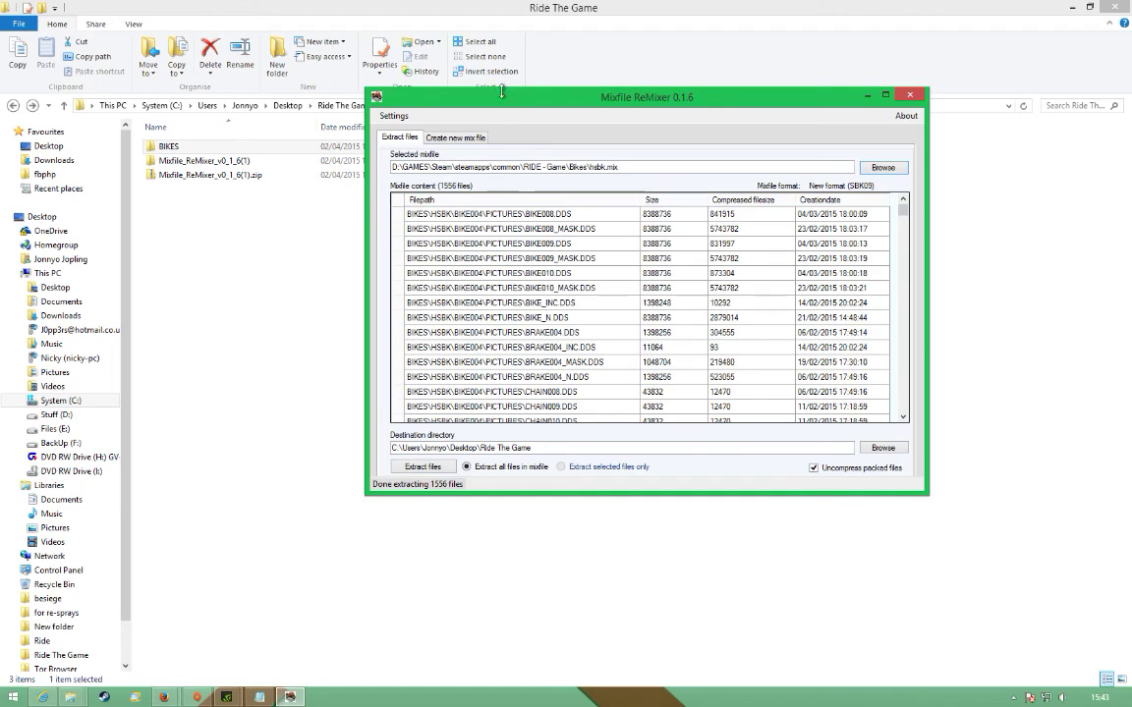
click(444, 139)
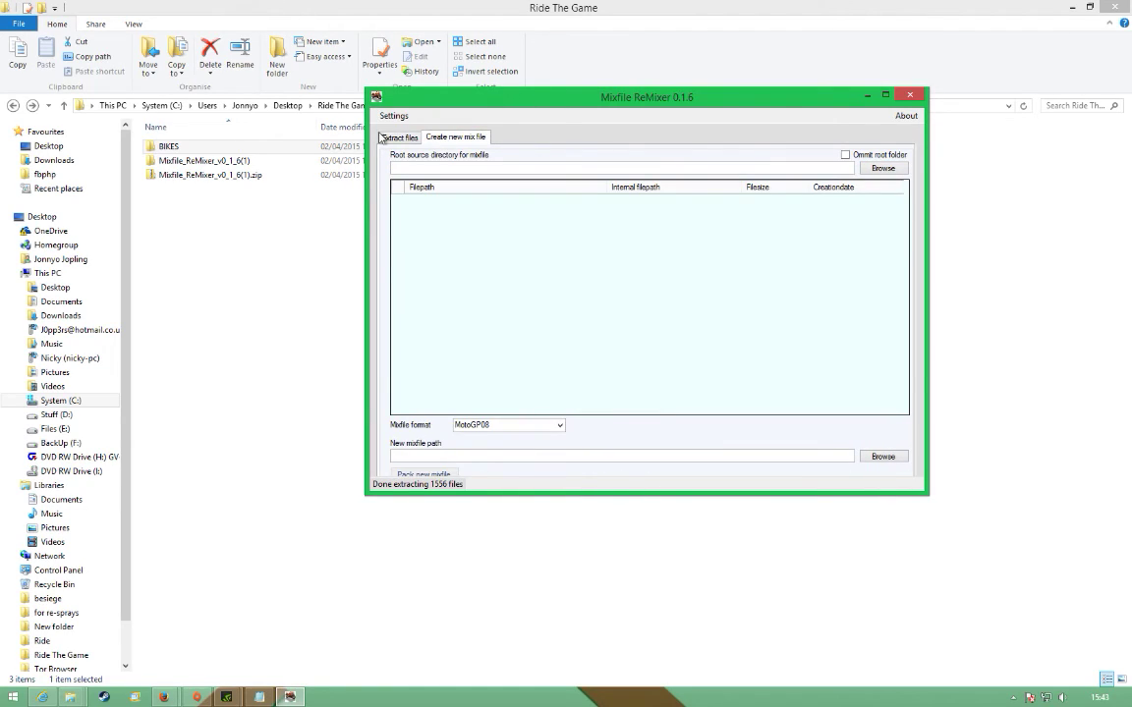
- Browse for the root source folder, expanding Ride The Game and selecting BIKES
click(882, 169)
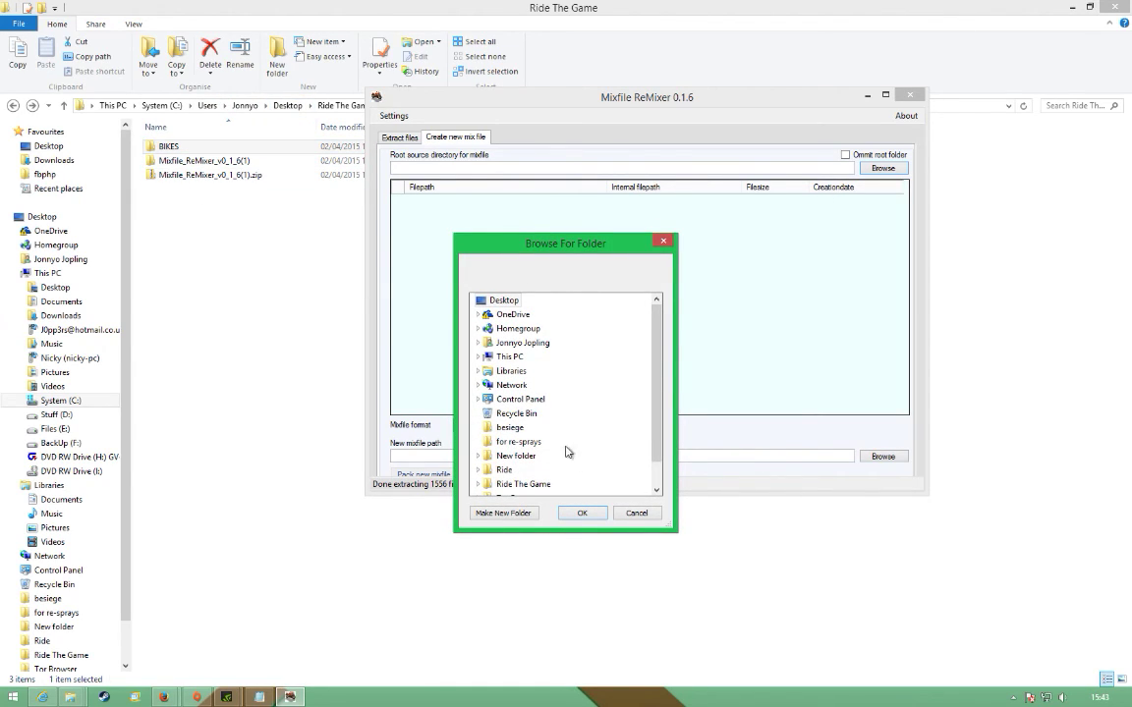
click(522, 483)
right_click(588, 424)
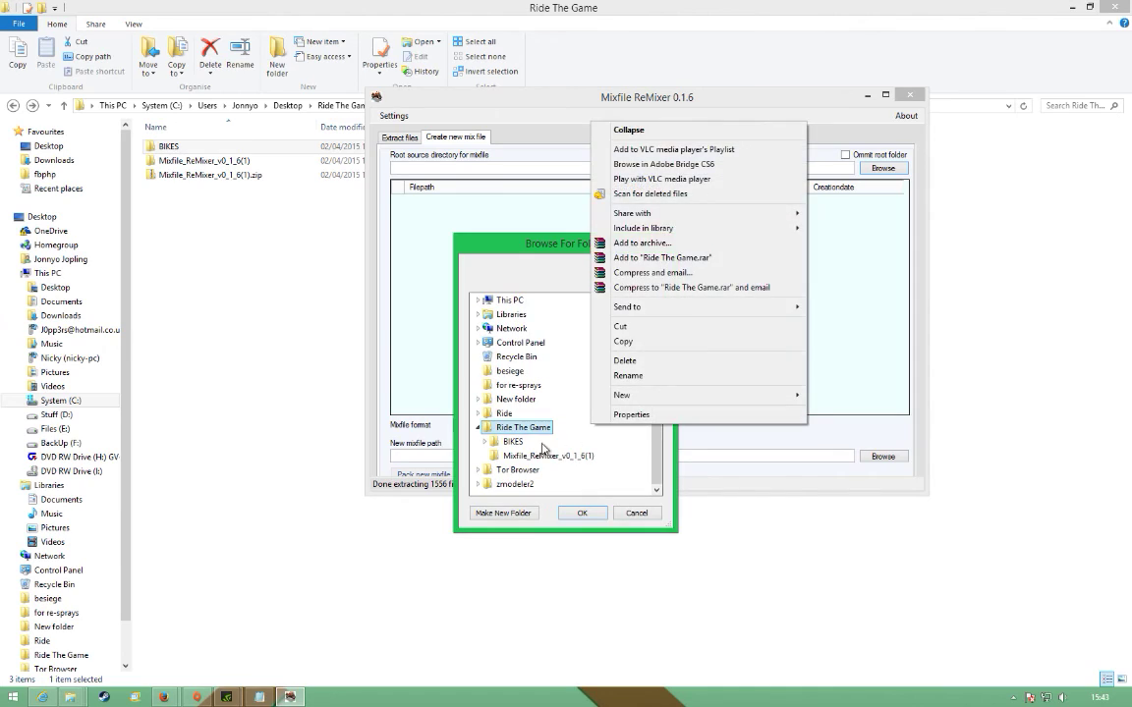
click(530, 462)
scroll(599, 461, down, 1)
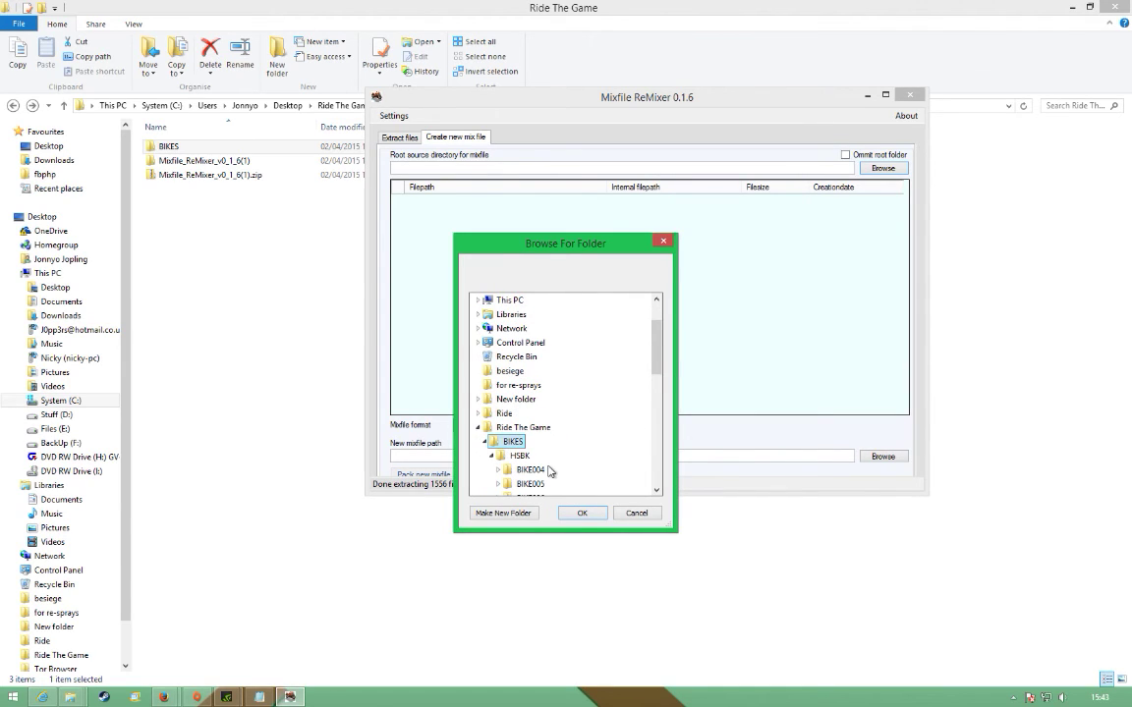
scroll(547, 465, down, 3)
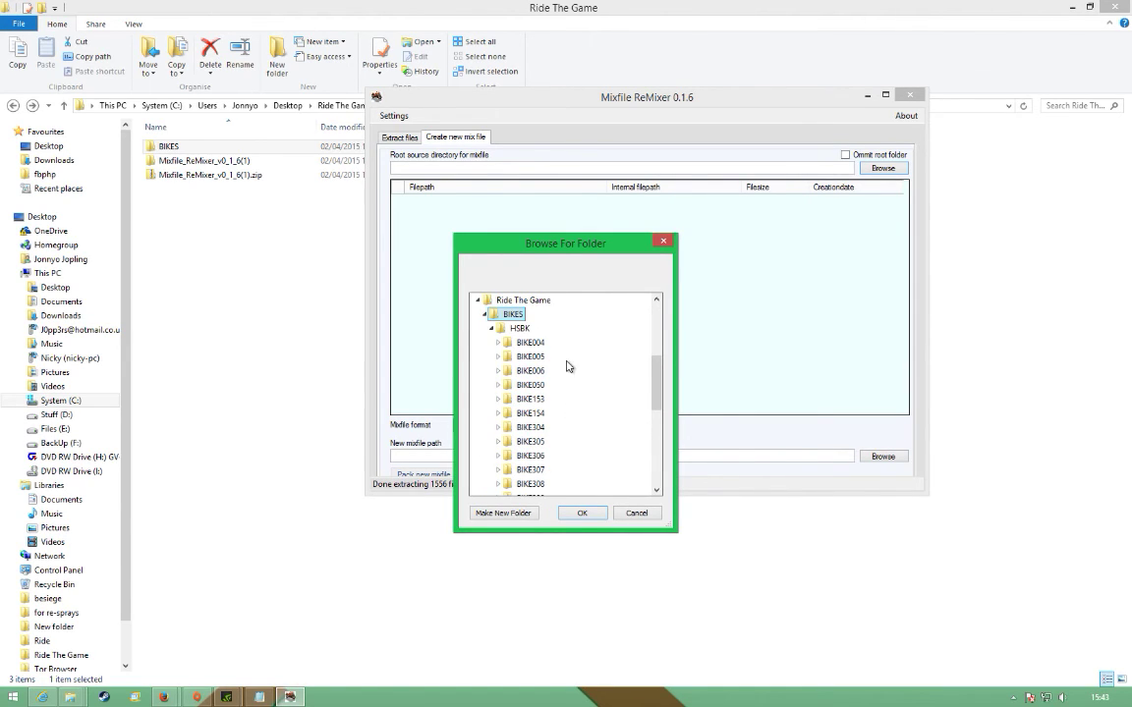
scroll(566, 367, down, 1)
scroll(579, 403, up, 2)
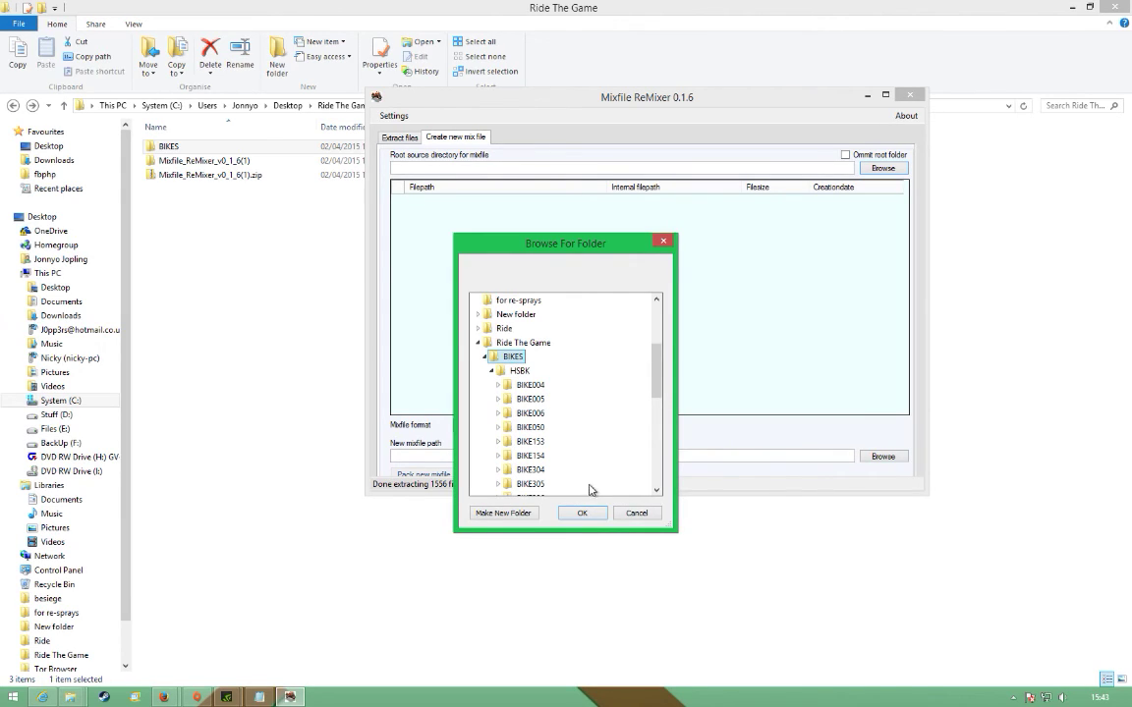
scroll(536, 321, down, 1)
scroll(536, 348, up, 1)
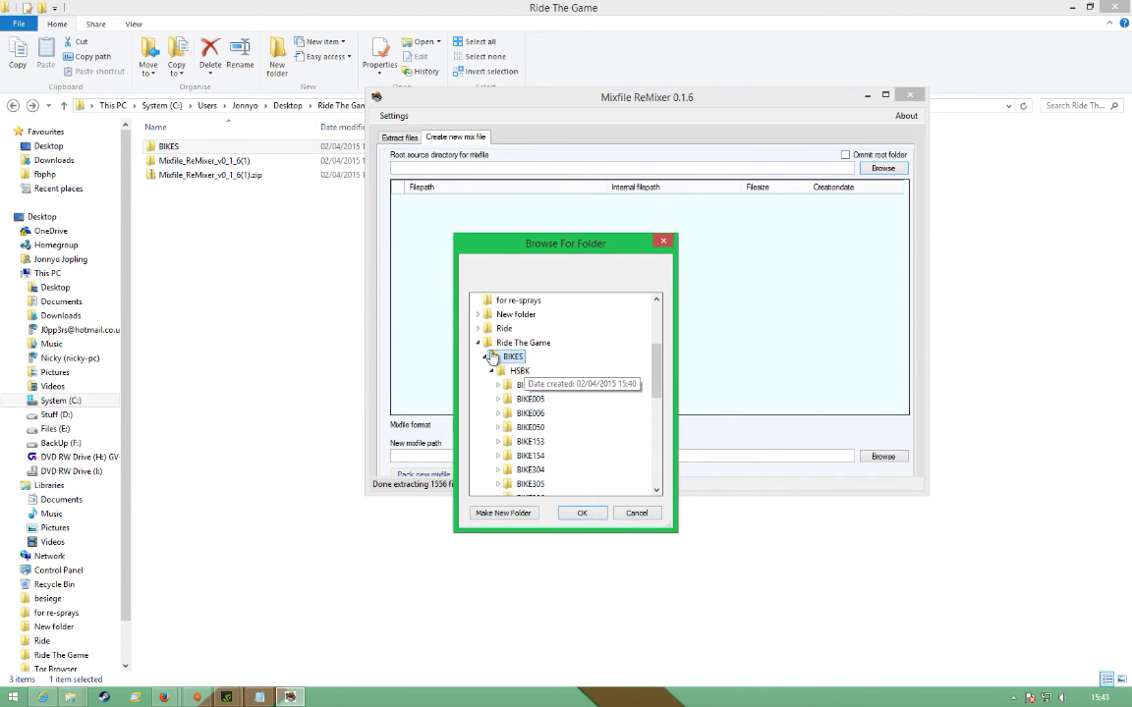
- Confirm BIKES as the source folder and change the mix format from MotoGP08 to SBK-X/V8
click(591, 519)
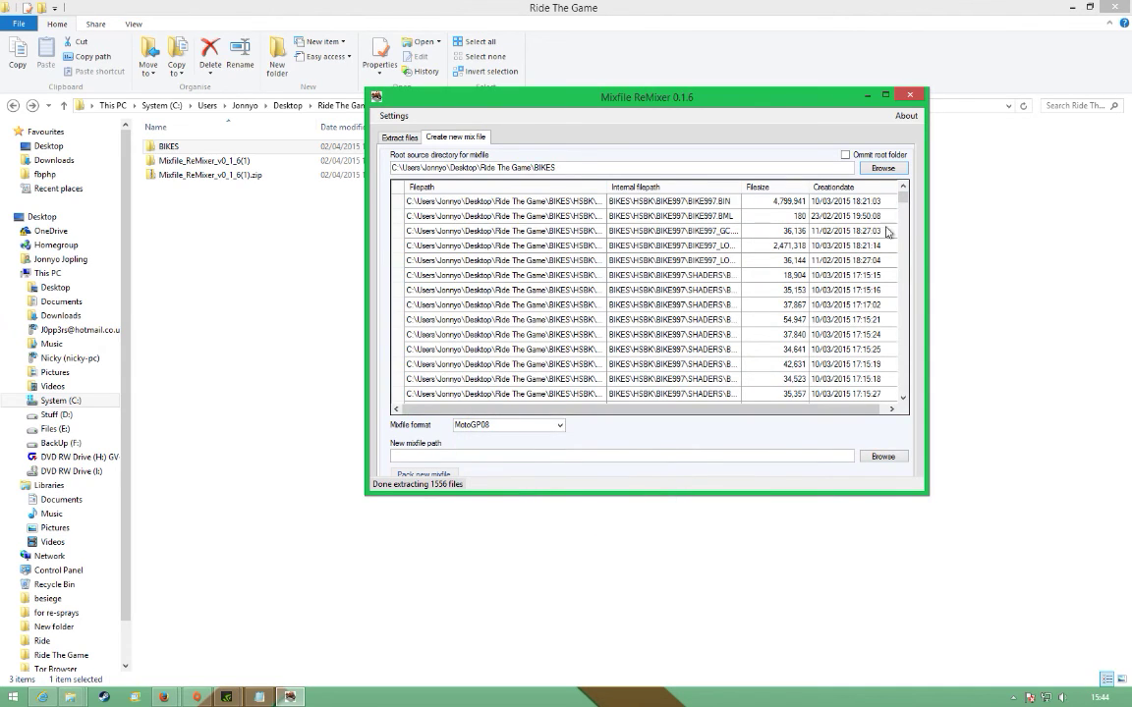
mouse_move(902, 197)
mouse_down()
mouse_move(912, 403)
mouse_move(921, 261)
mouse_move(911, 196)
mouse_up()
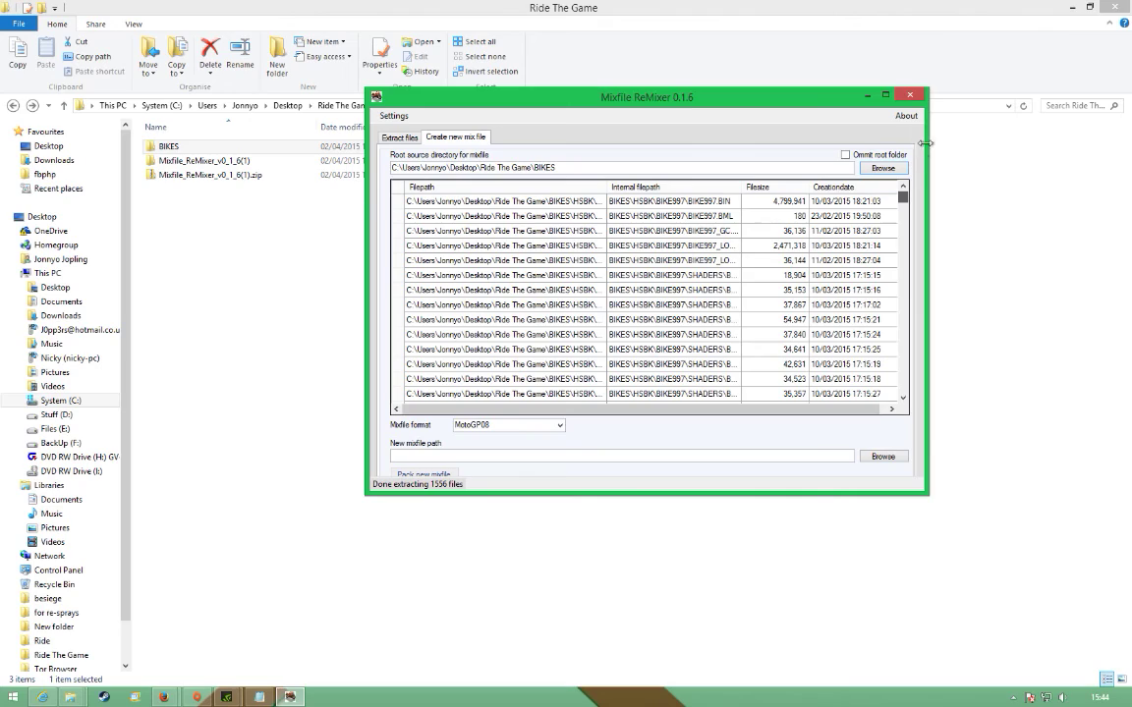
click(561, 426)
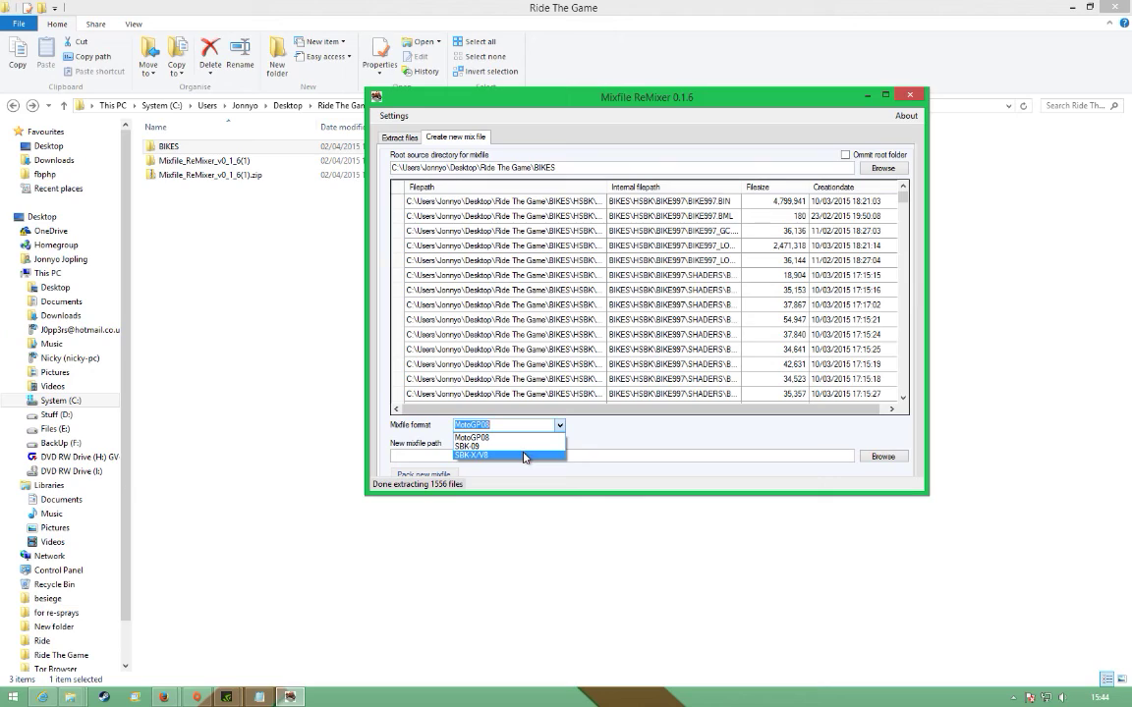
click(524, 456)
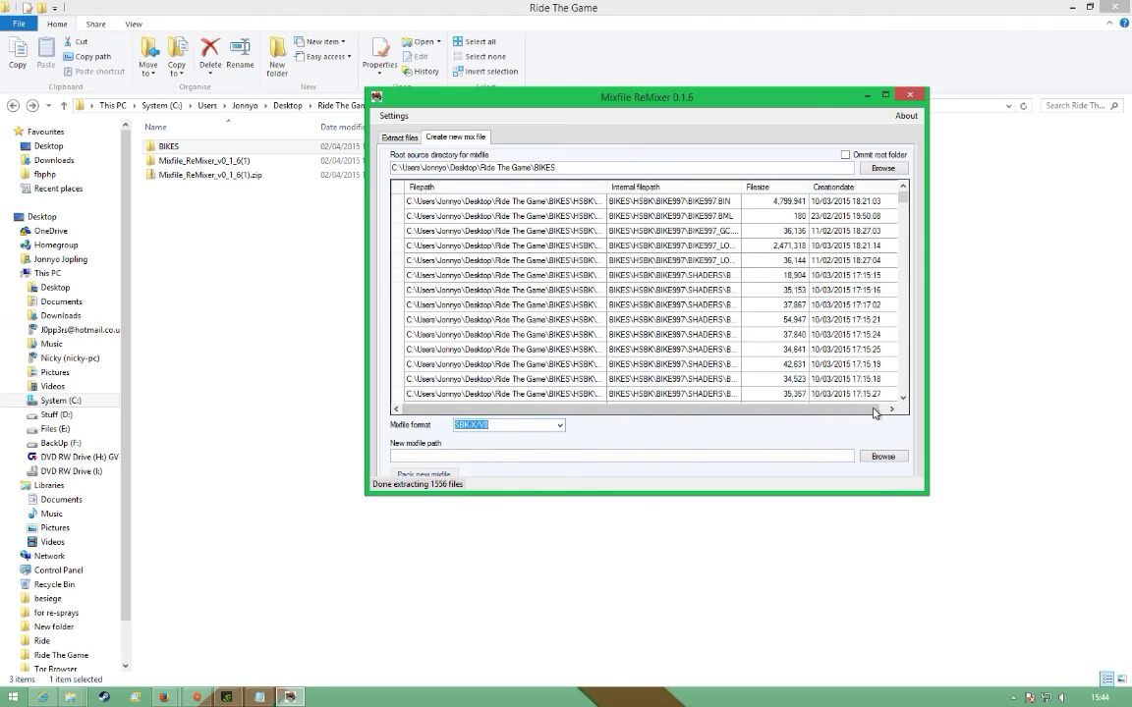
drag(926, 494, 930, 533)
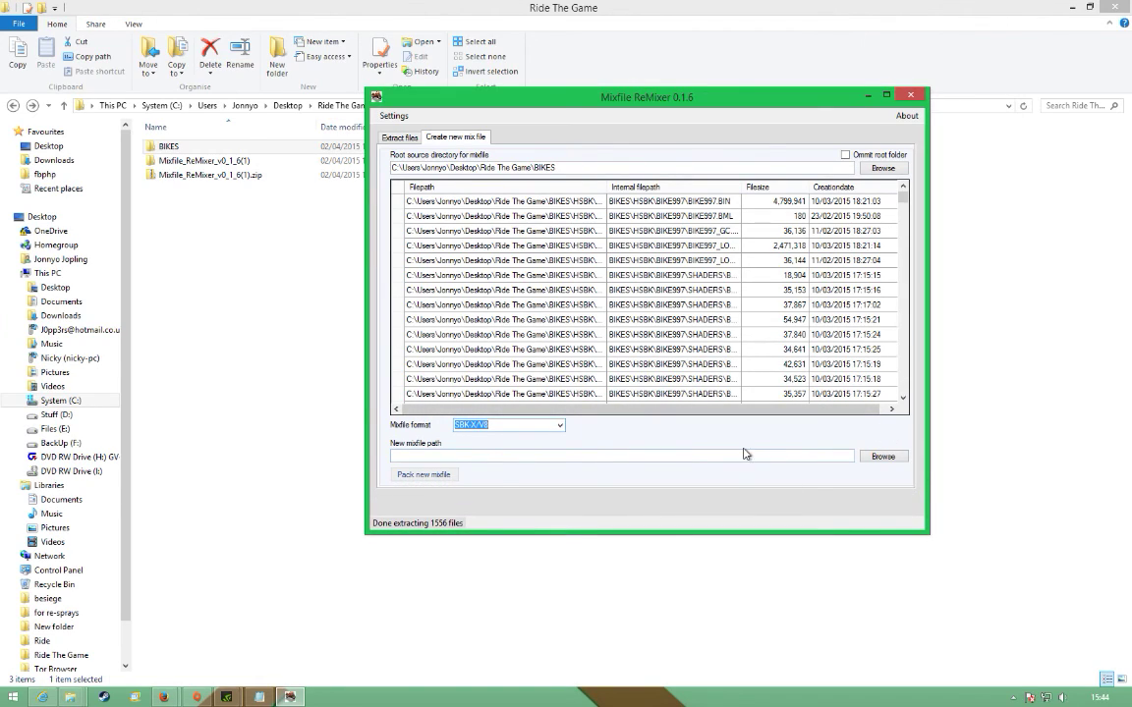
- Set the new mixfile path to hsbk.mix in RIDE - Game\Bikes, replacing the existing file
click(892, 460)
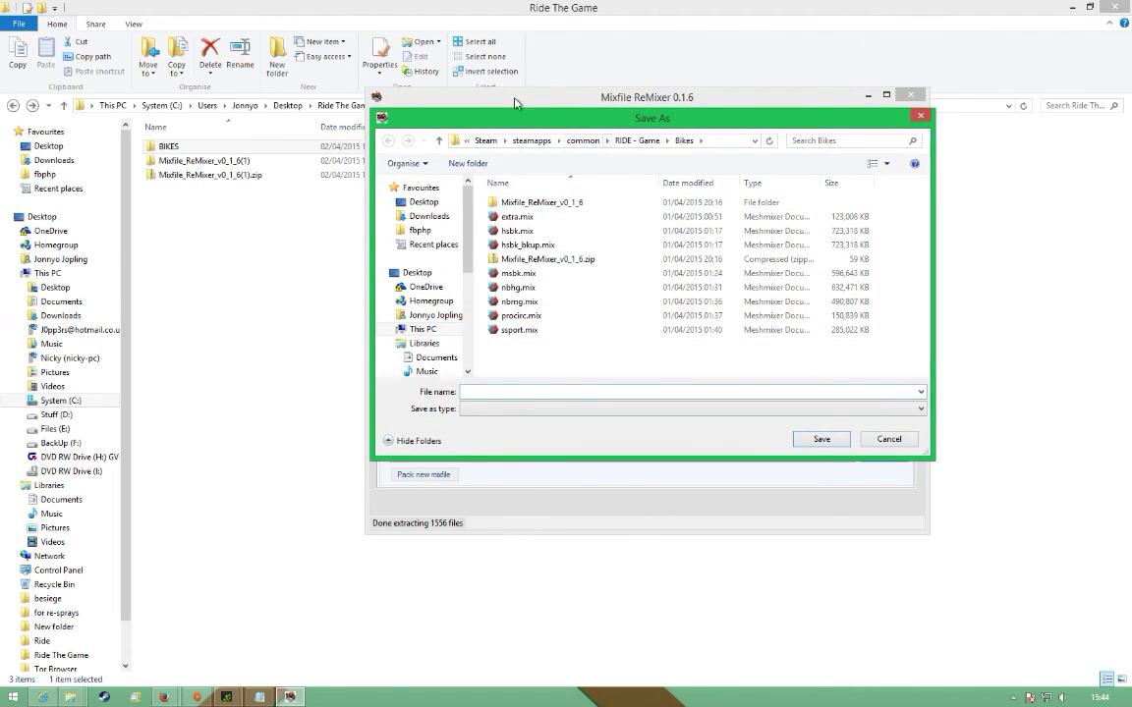
drag(551, 120, 518, 92)
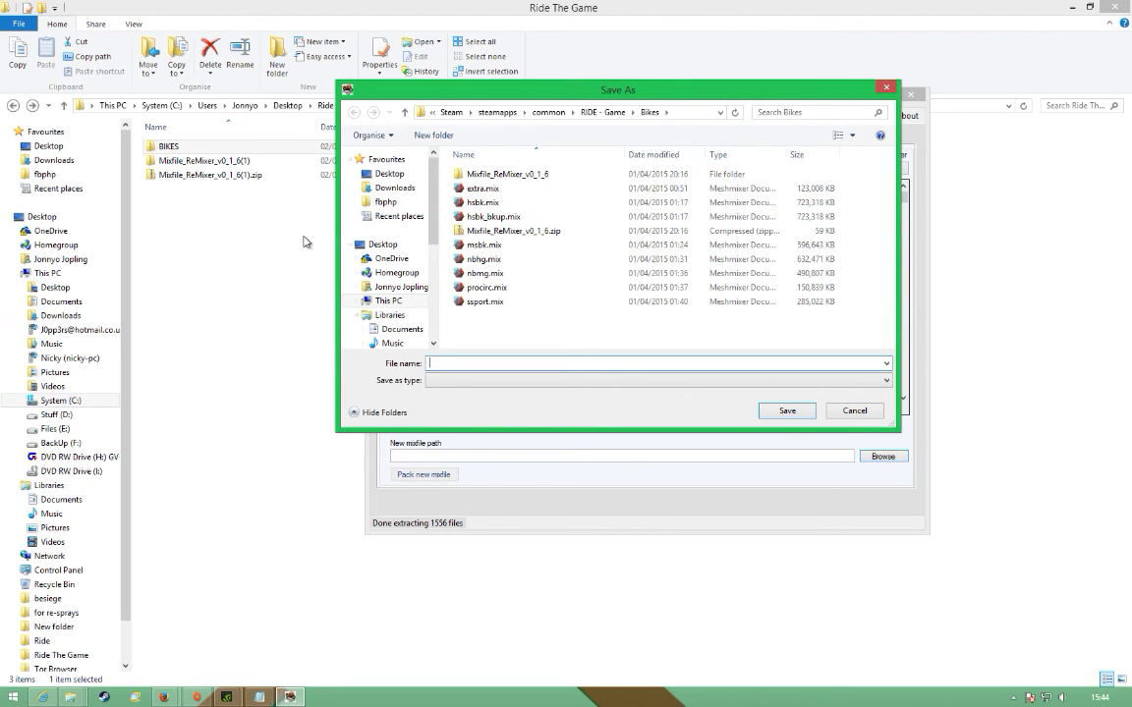
click(485, 204)
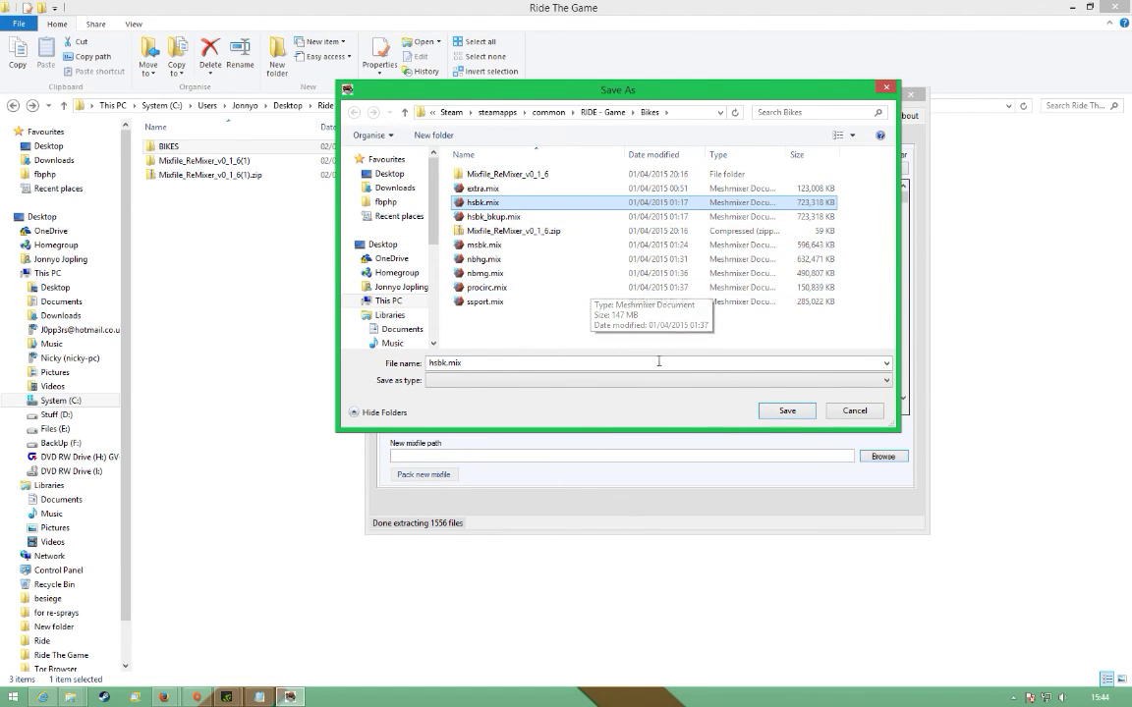
click(797, 413)
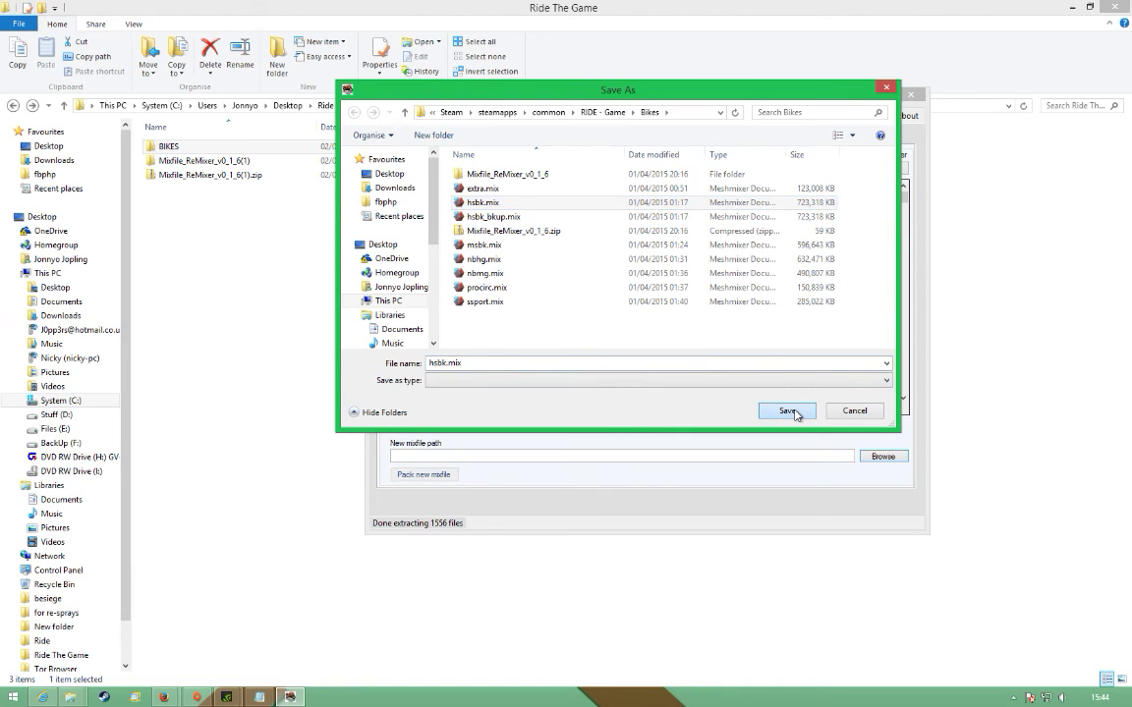
click(605, 355)
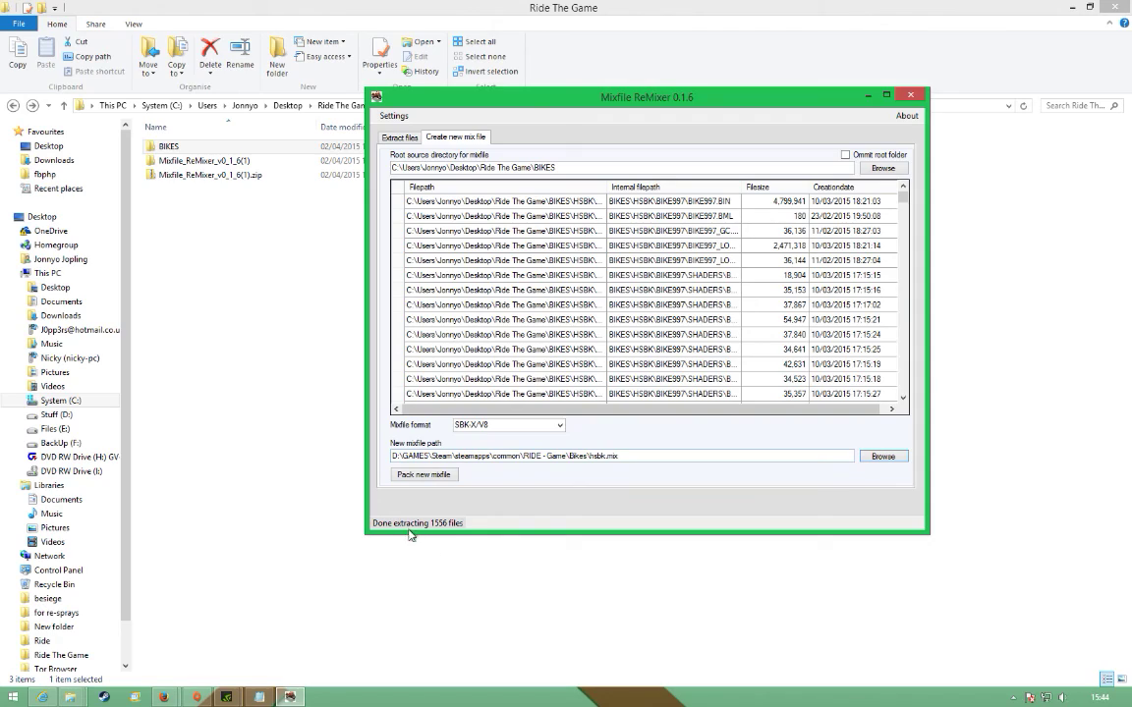
- Pack 1583 files into hsbk.mix, check its 2,252,189 KB size in Bikes, then open Steam
click(432, 478)
mouse_move(77, 697)
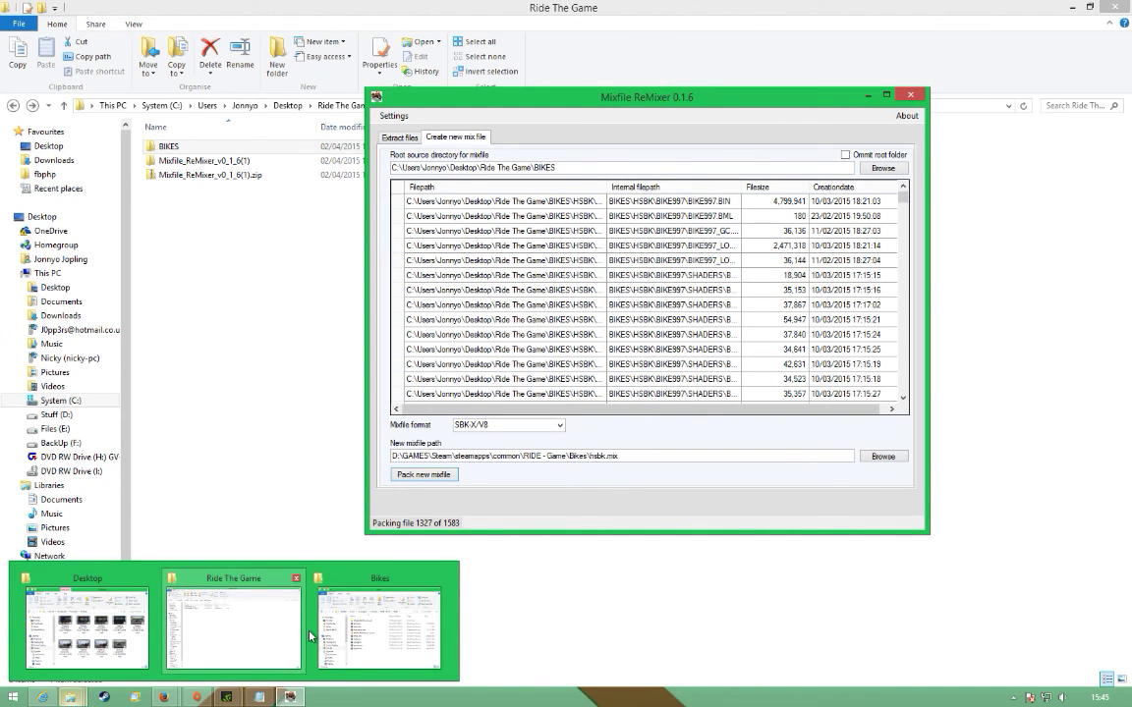
mouse_move(378, 638)
click(376, 637)
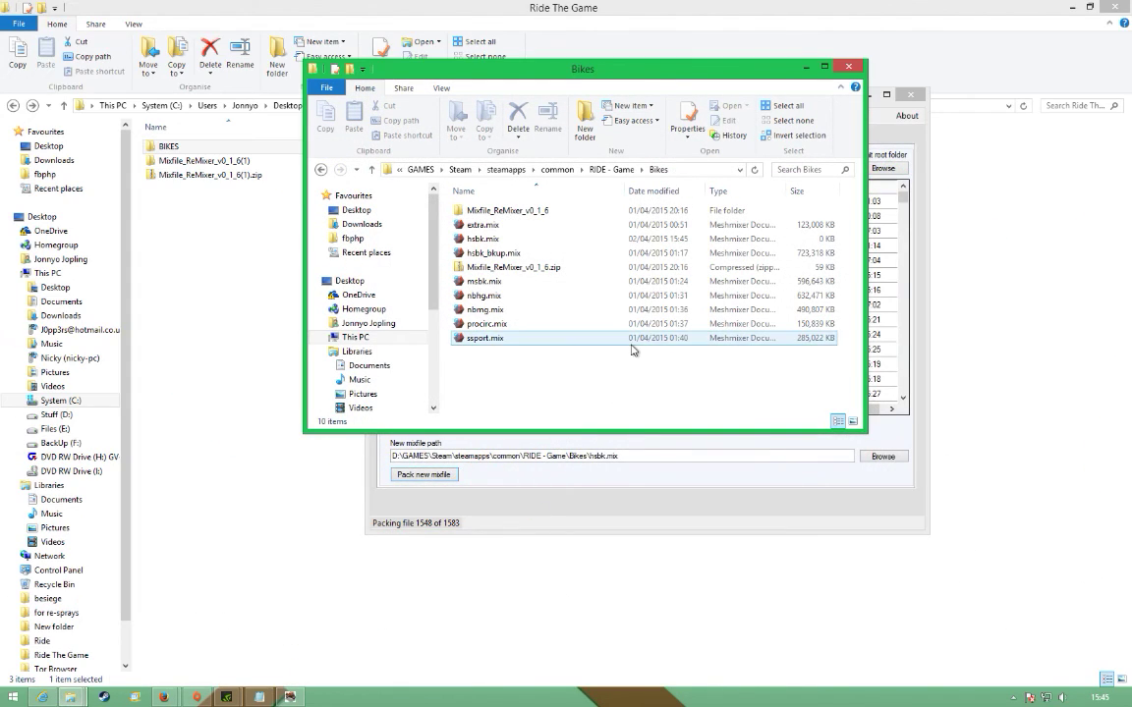
drag(605, 73, 639, 523)
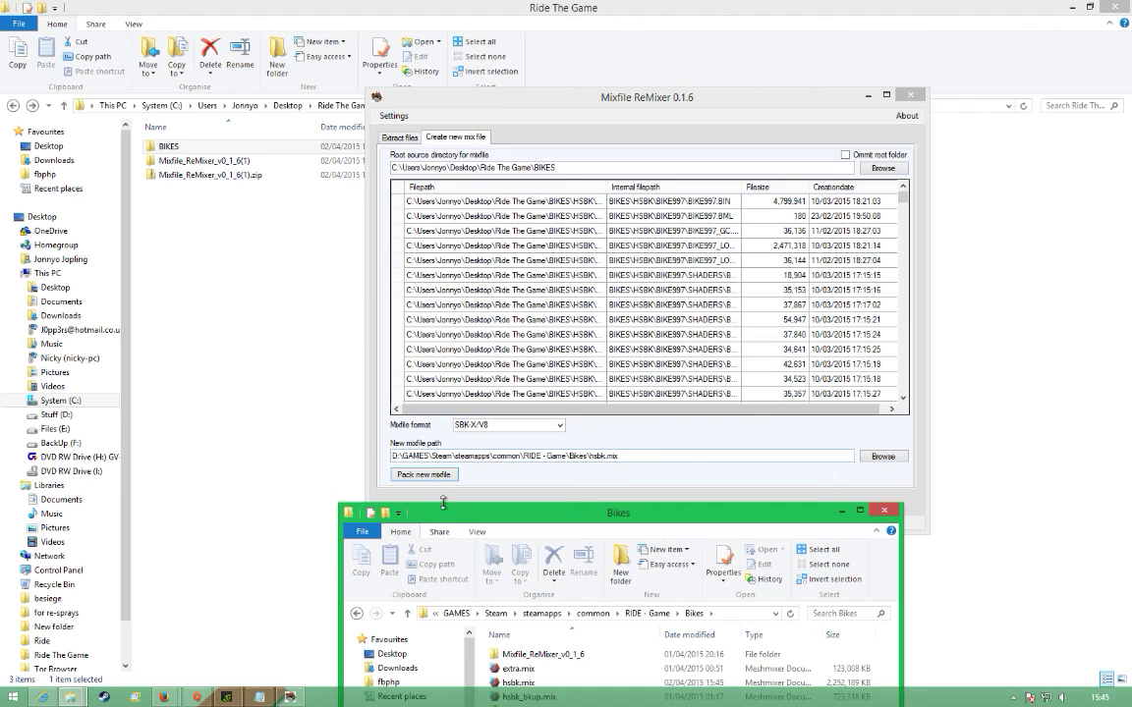
drag(447, 523, 550, 90)
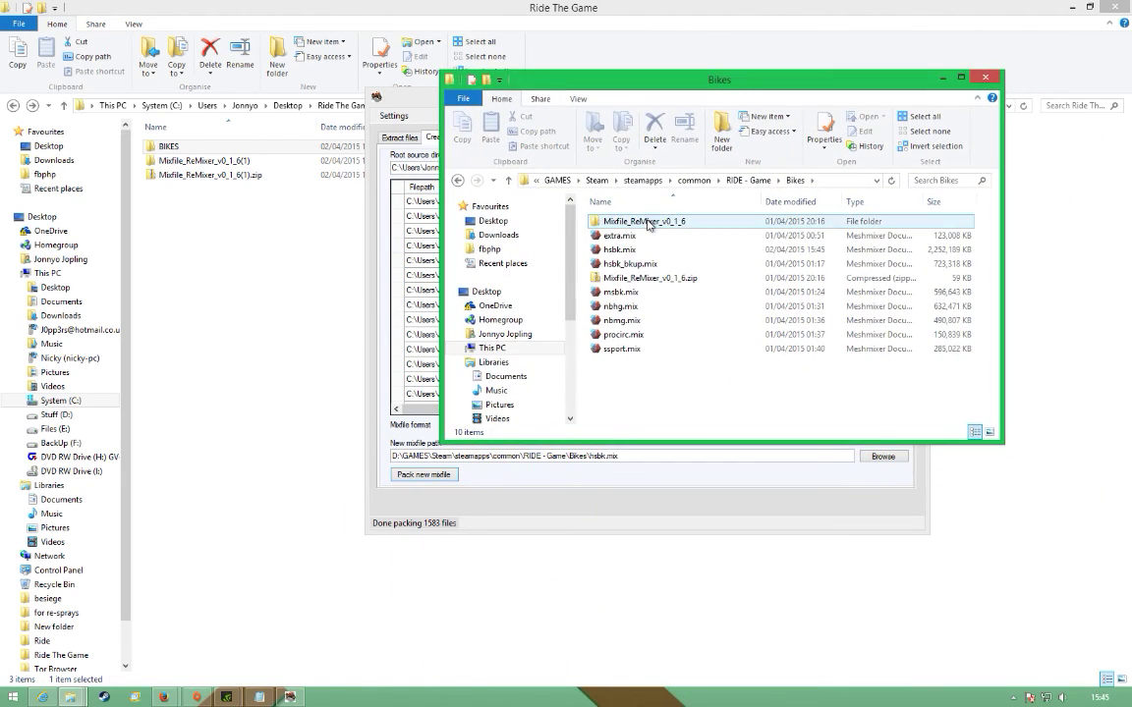
click(633, 252)
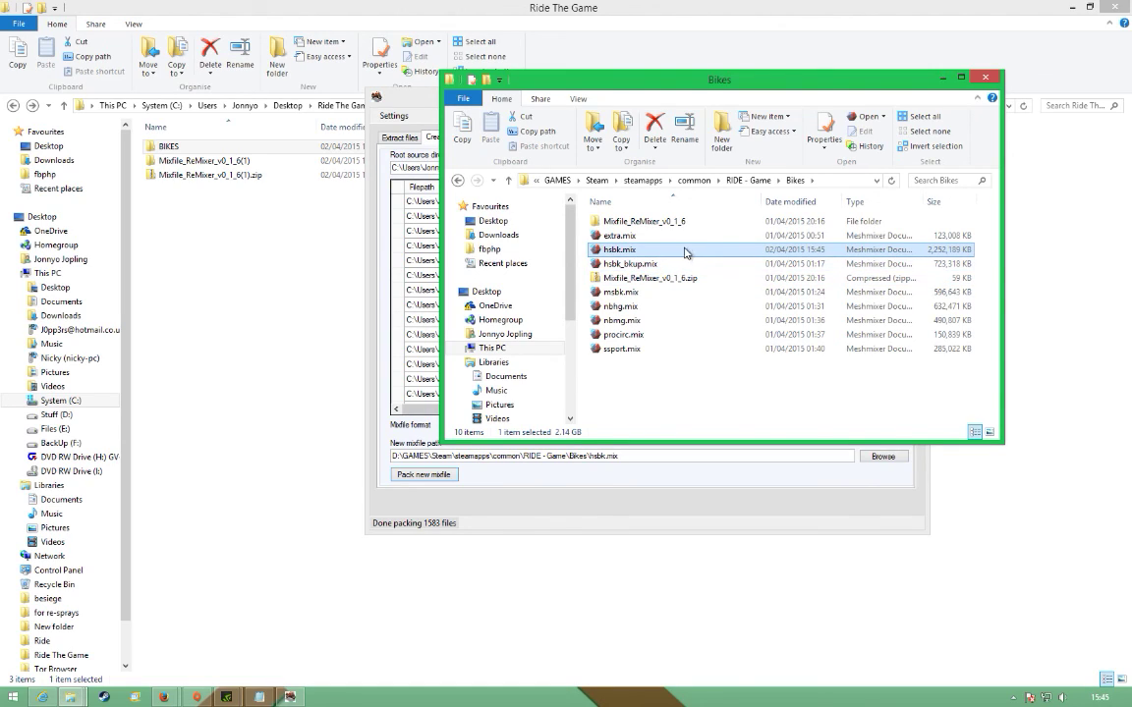
drag(854, 86, 826, 151)
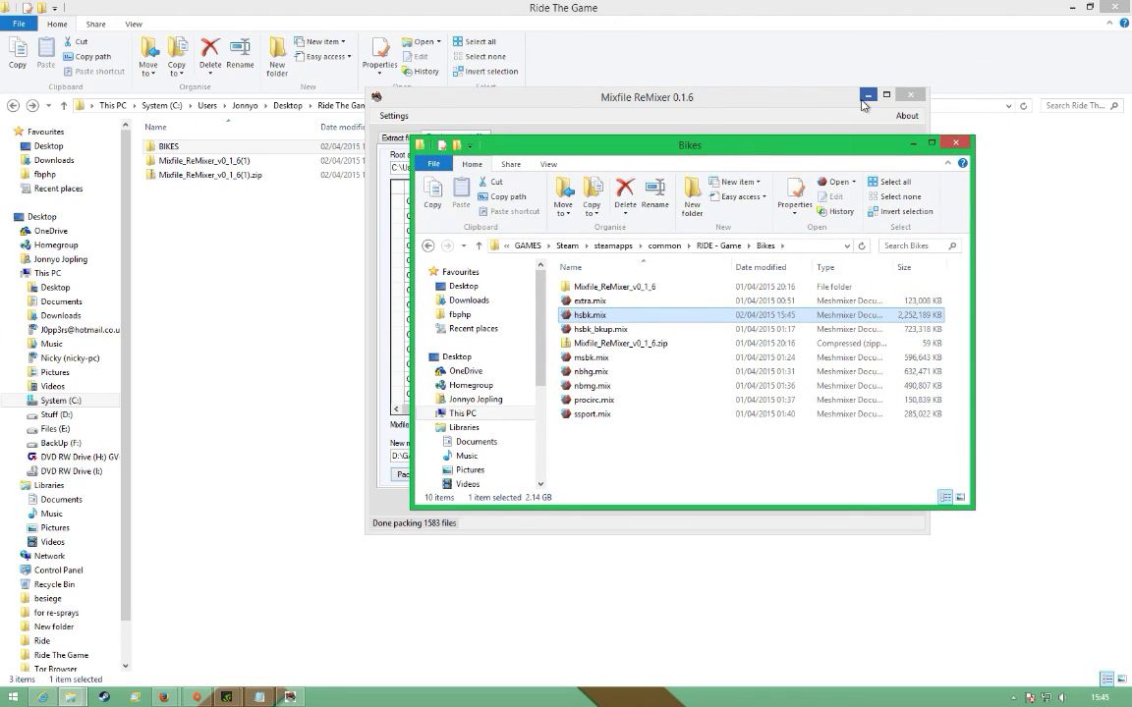
right_click(106, 697)
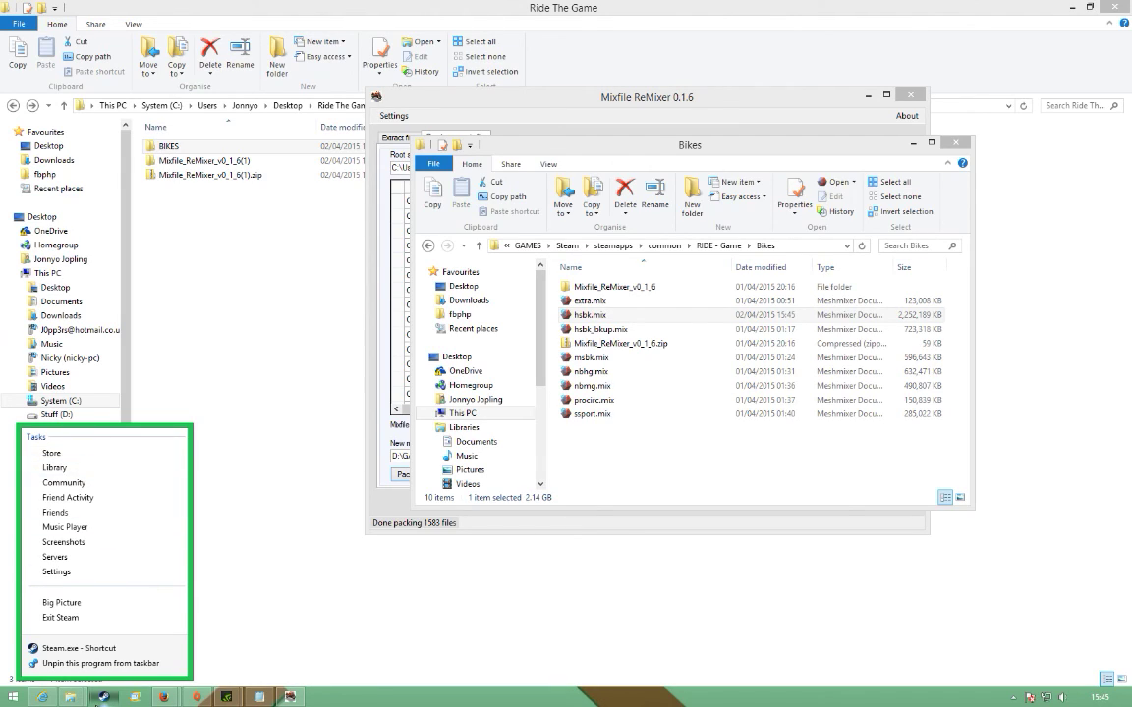
click(102, 700)
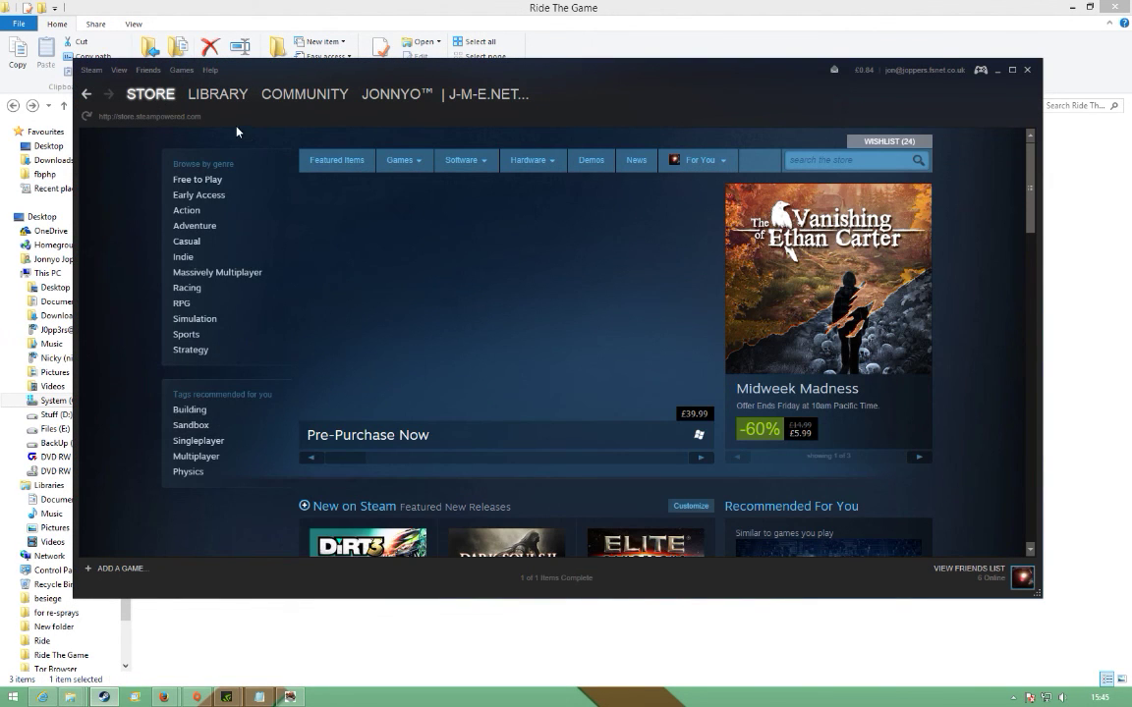
- Launch RIDE: Game from the Steam library
click(218, 94)
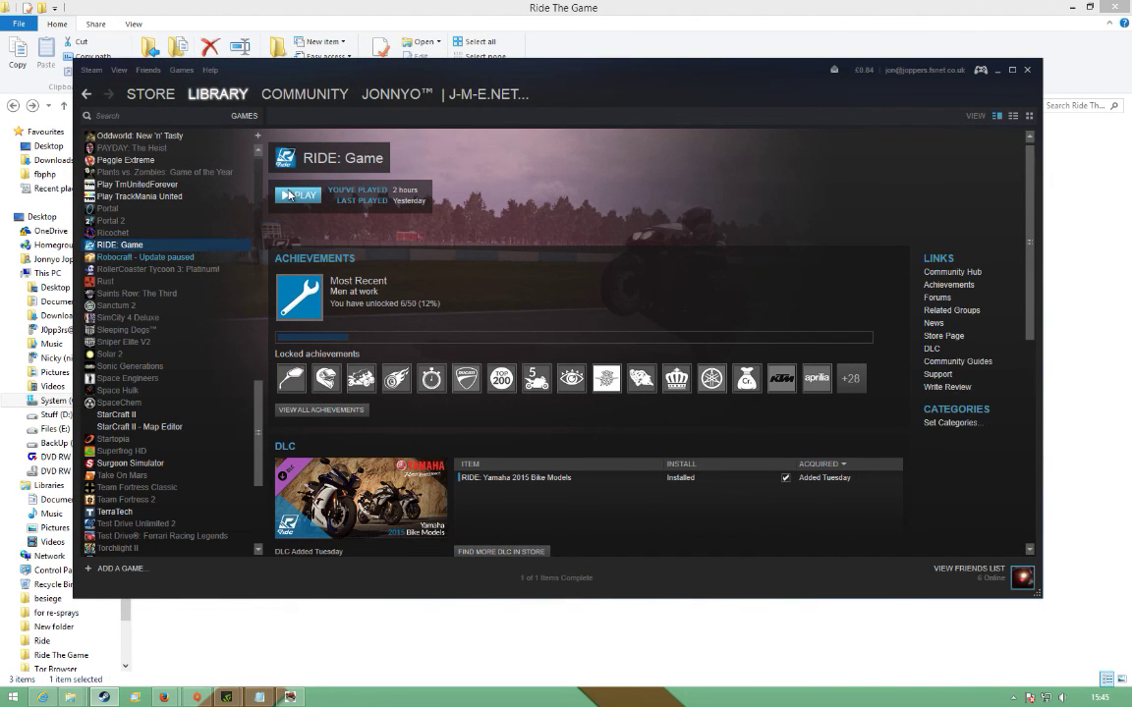
click(287, 194)
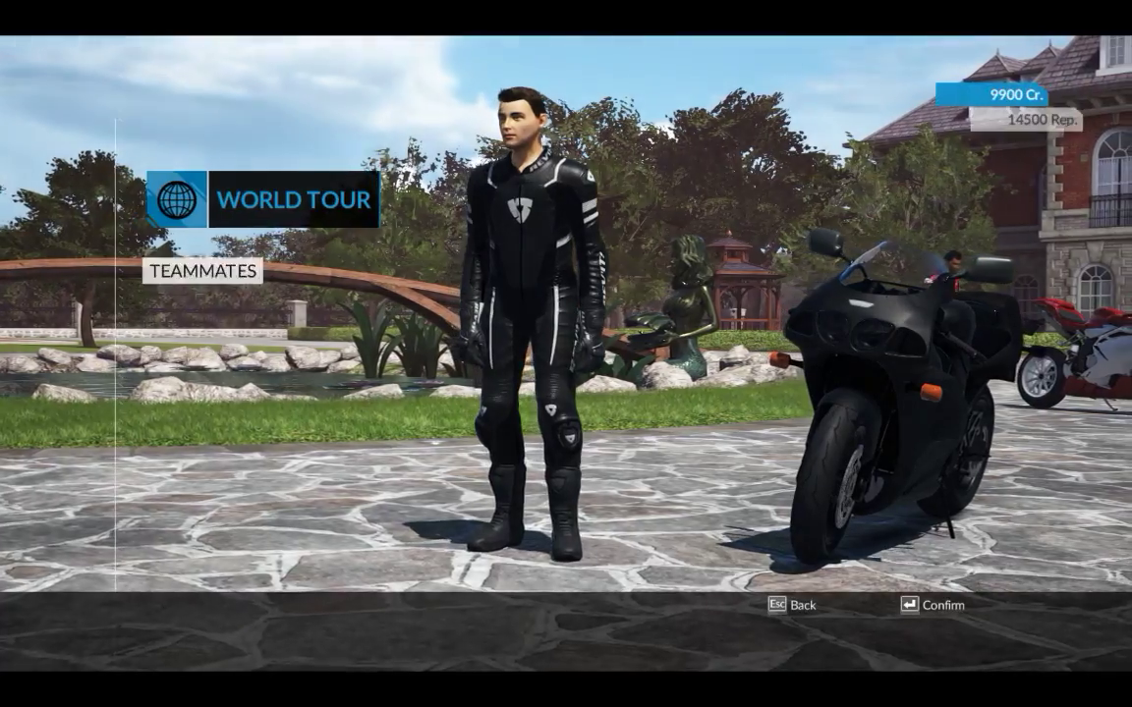
- Choose Customise Bike in the World Tour menu to view the all-black Kawasaki
key(Down)
key(Down)
key(Down)
key(Return)
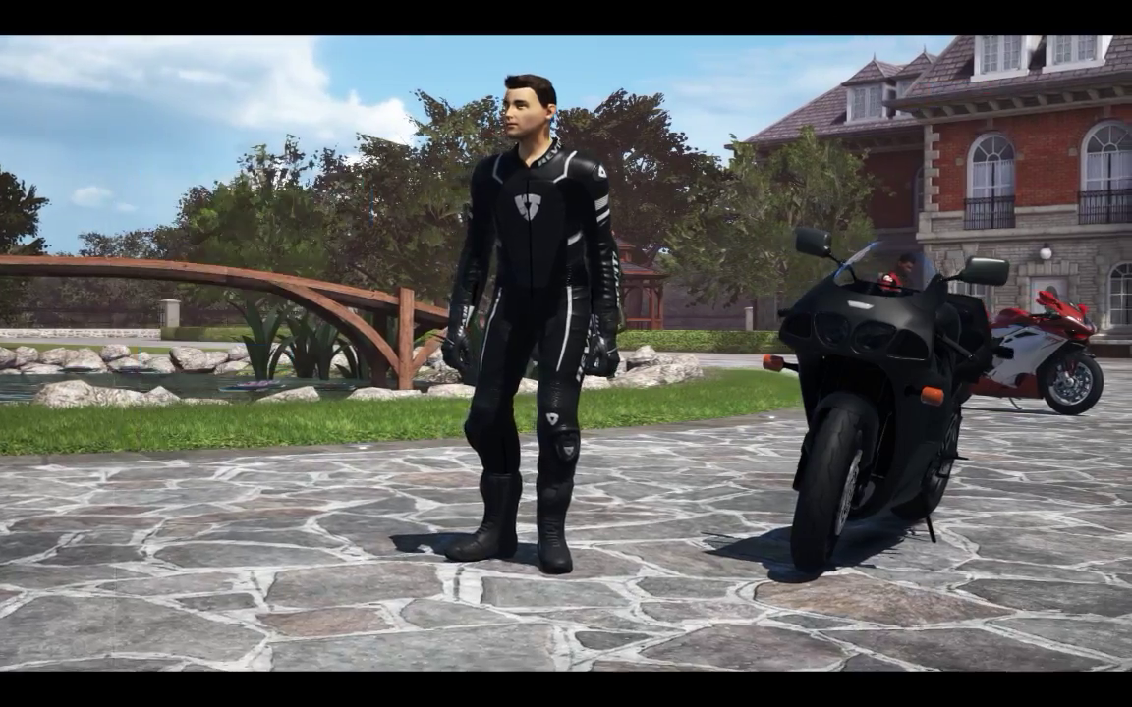